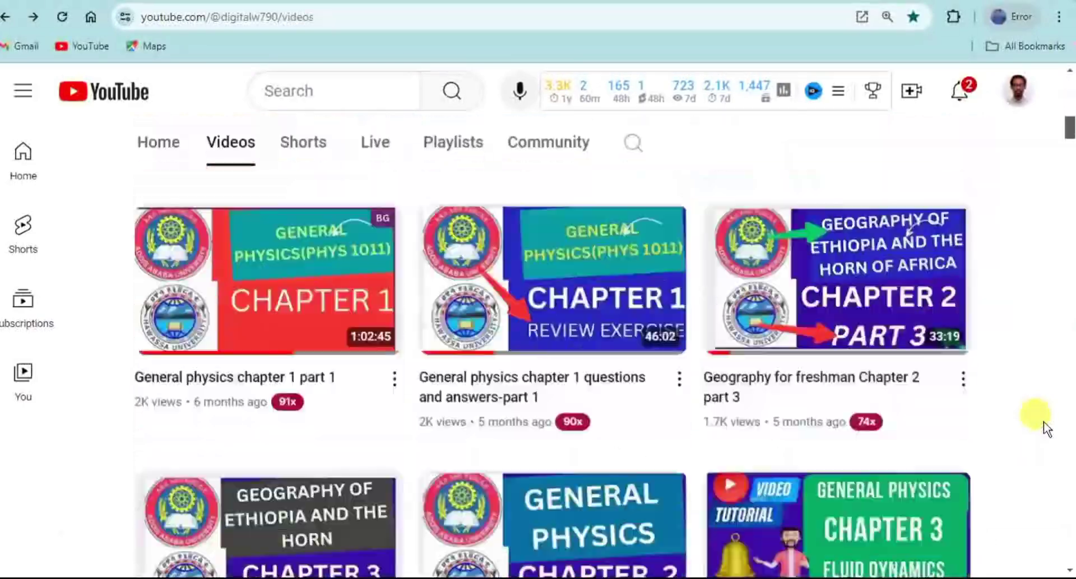
Step: Scroll down the channel page repeatedly, jumping back to the top each time
scroll(1044, 421, down, 20)
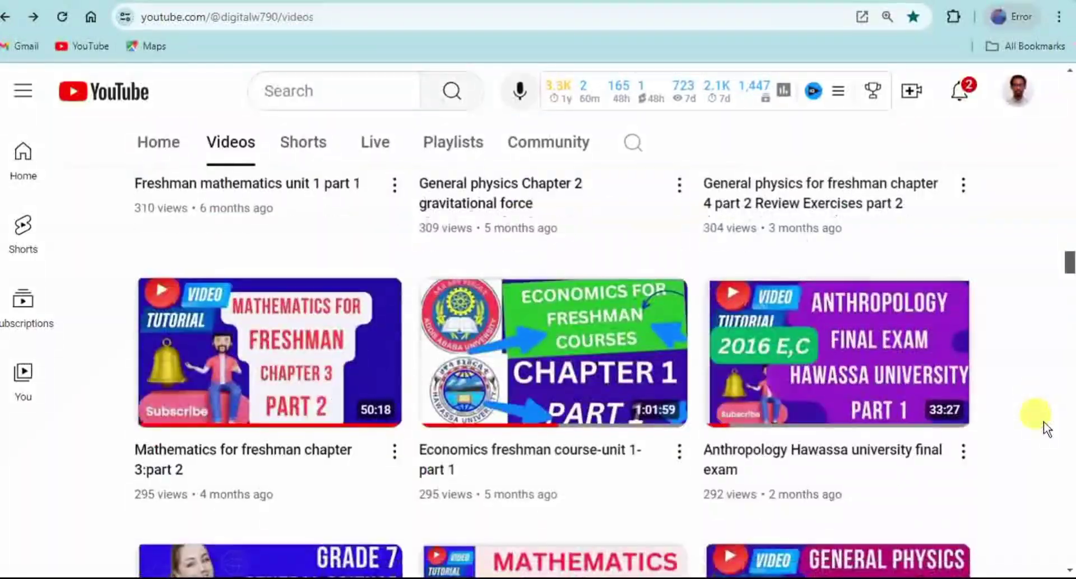
key(Home)
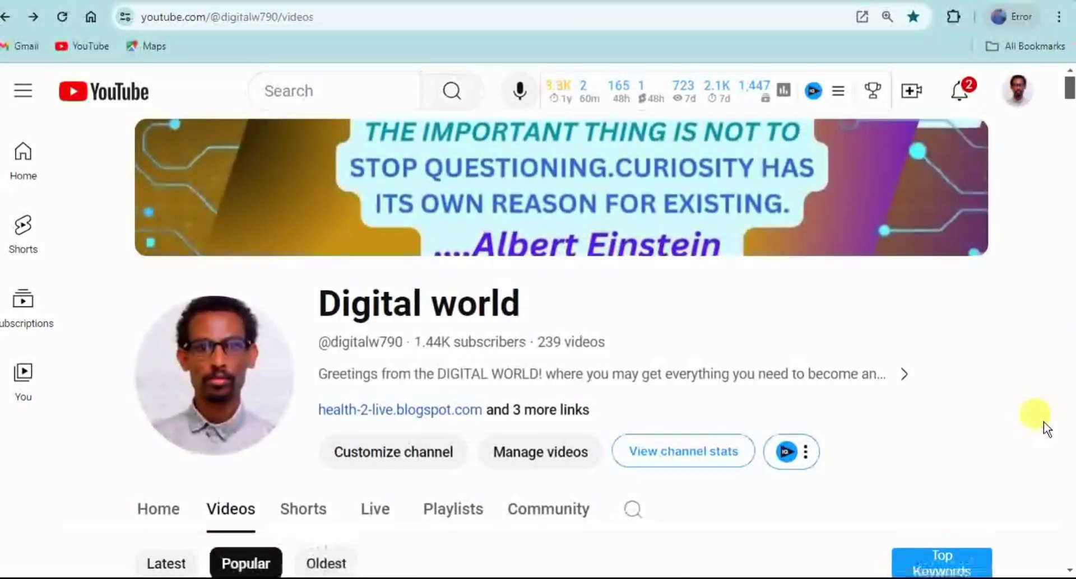
scroll(1043, 421, down, 15)
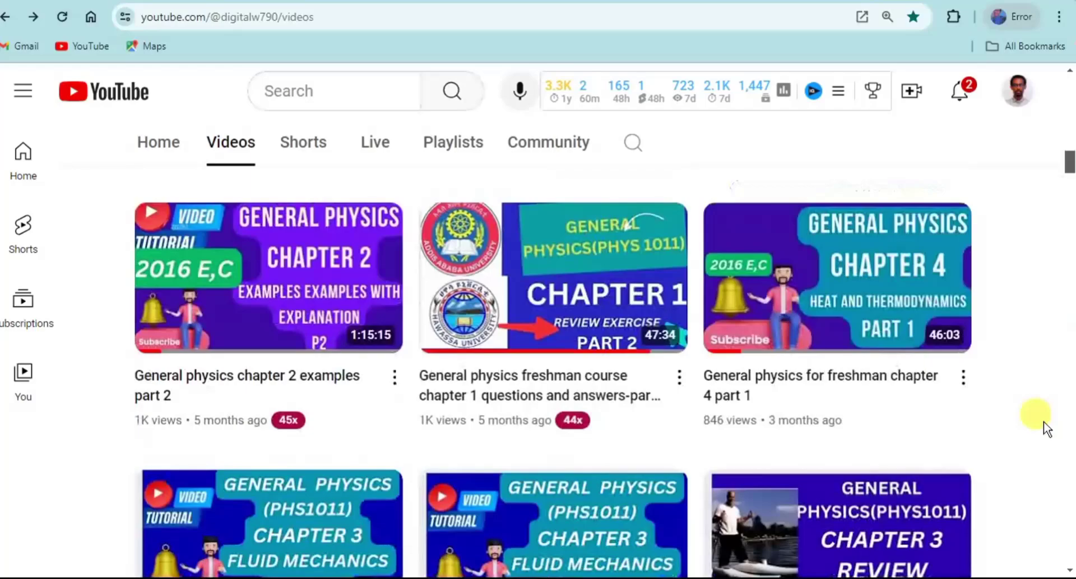
scroll(1043, 422, down, 5)
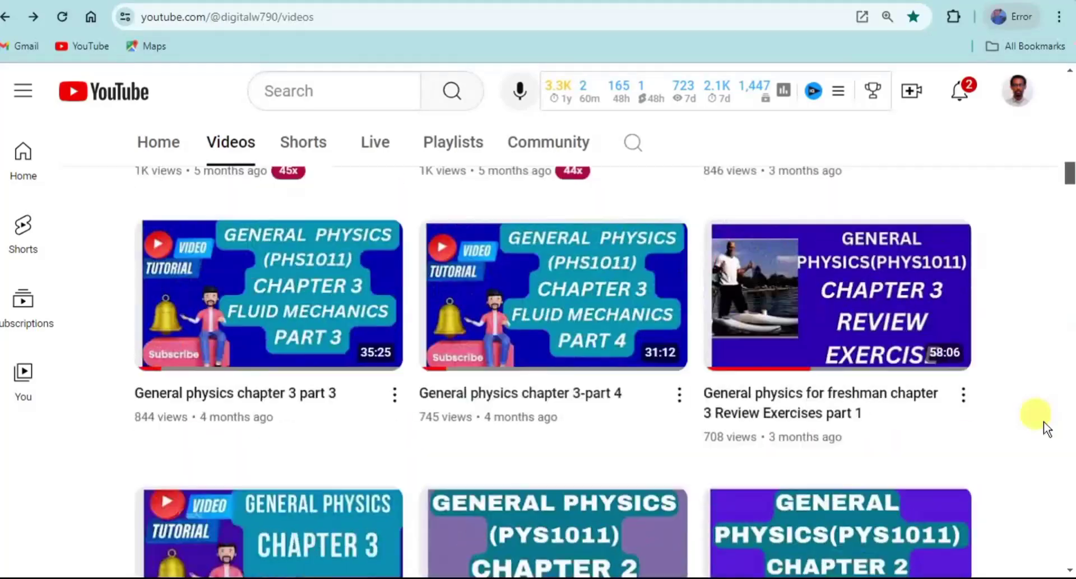
key(Home)
scroll(1043, 421, down, 4)
key(Home)
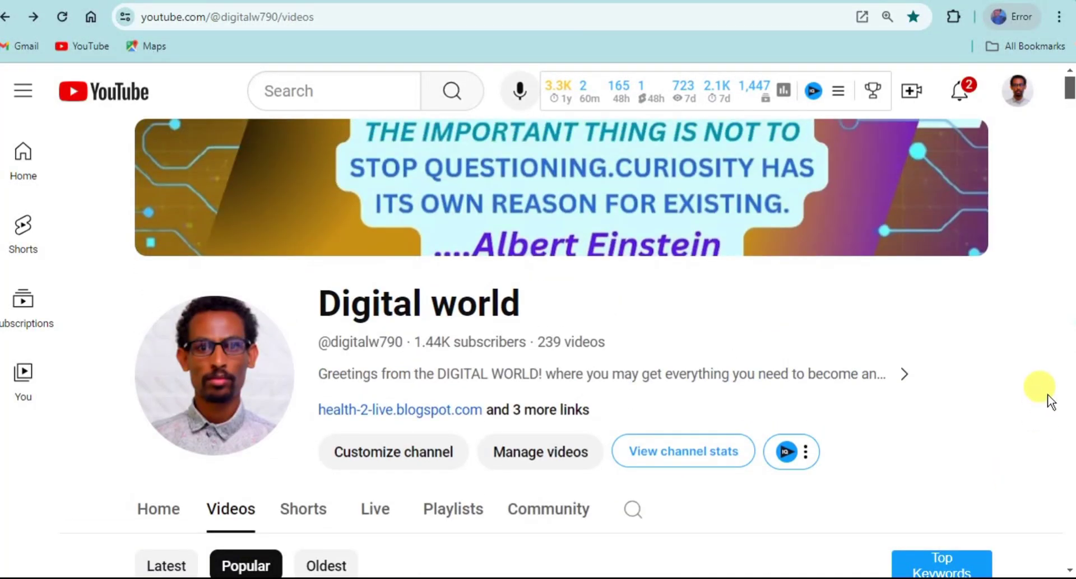
scroll(966, 314, down, 6)
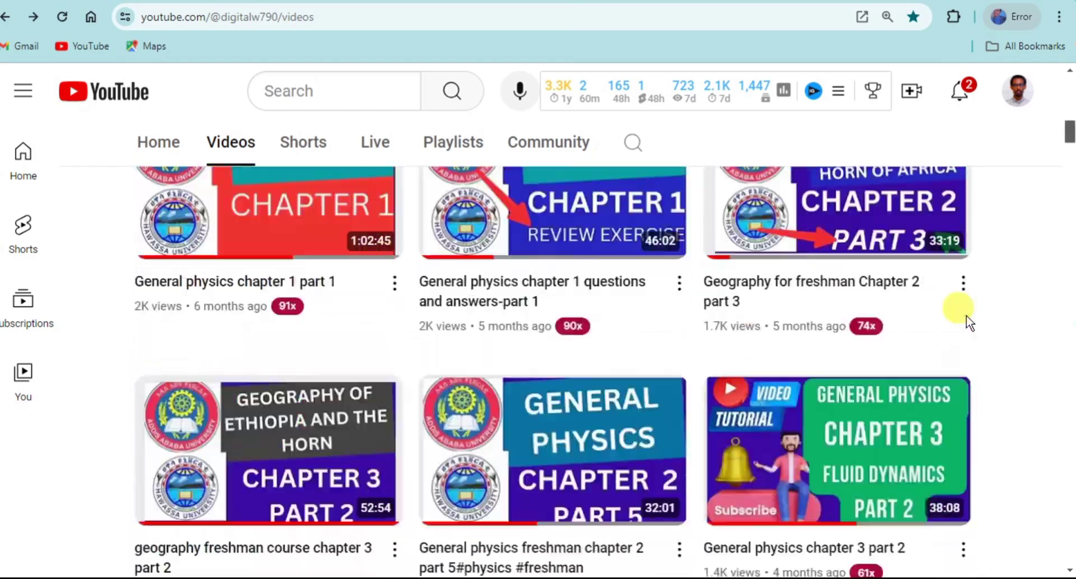
key(Home)
scroll(966, 314, down, 7)
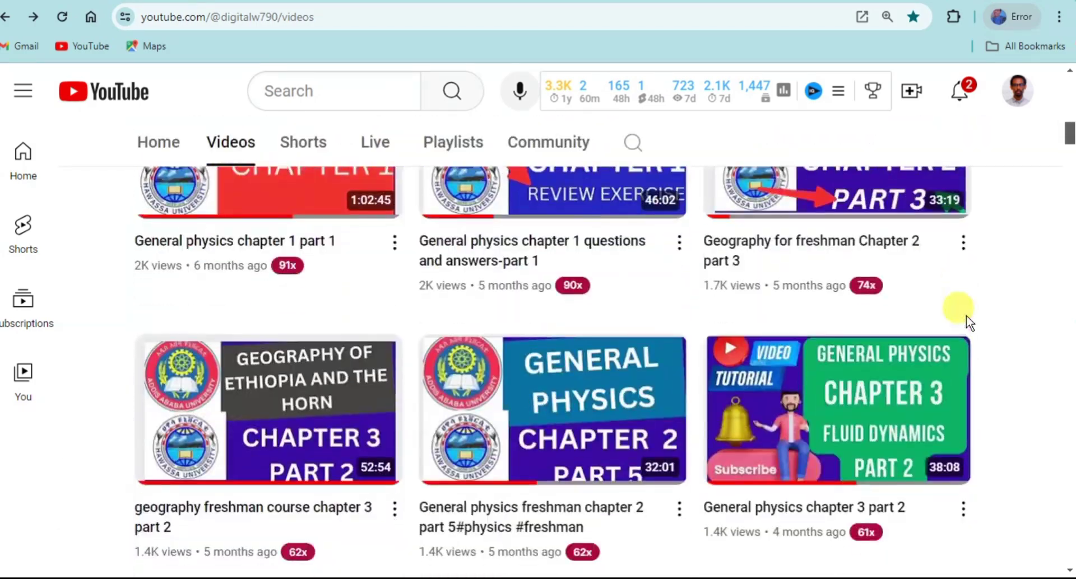
scroll(966, 315, down, 15)
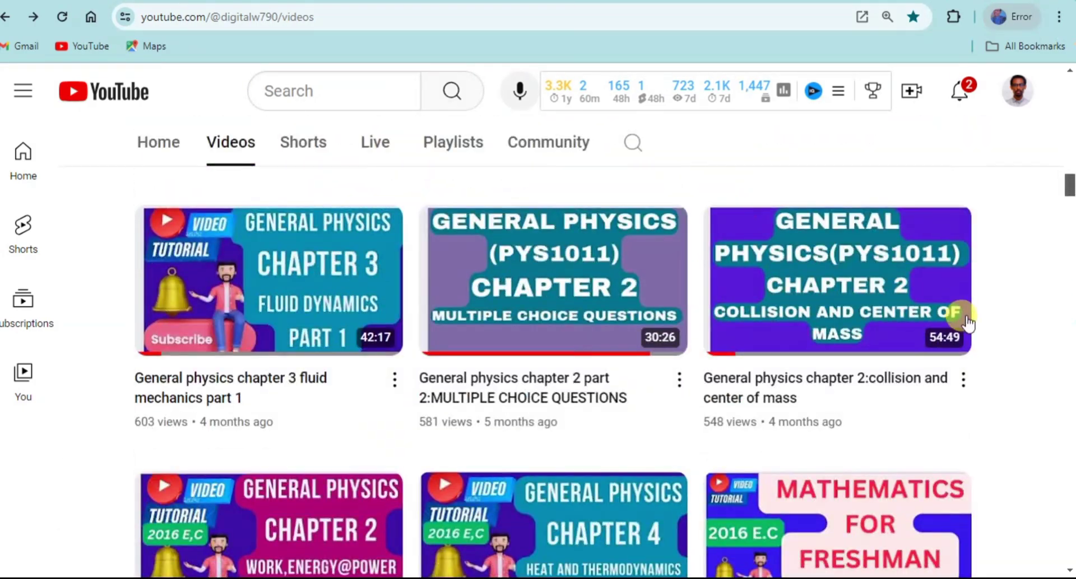
key(Home)
scroll(968, 324, down, 7)
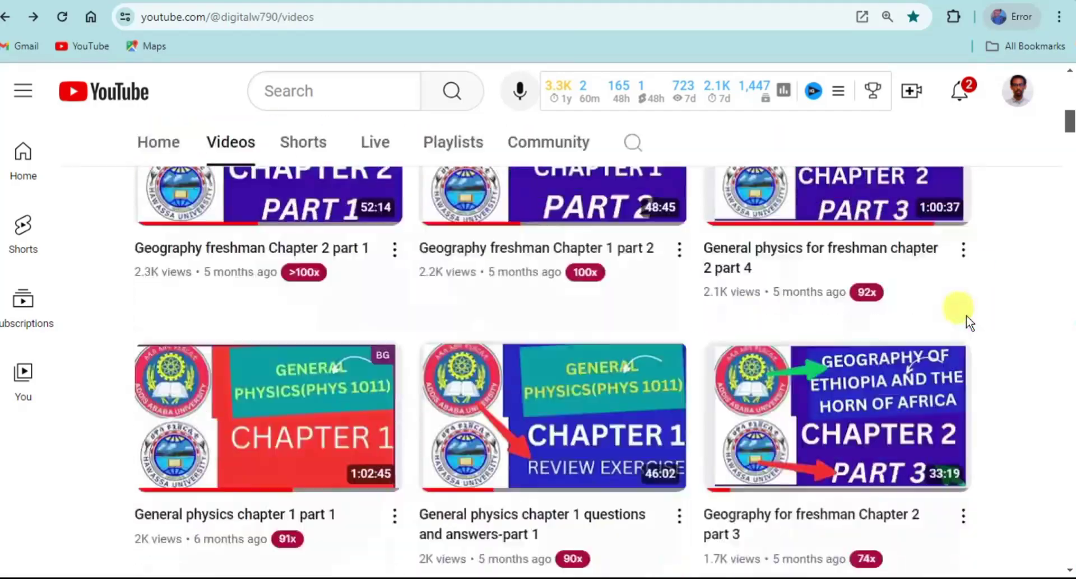
scroll(966, 314, down, 4)
key(Home)
scroll(966, 315, down, 6)
key(Home)
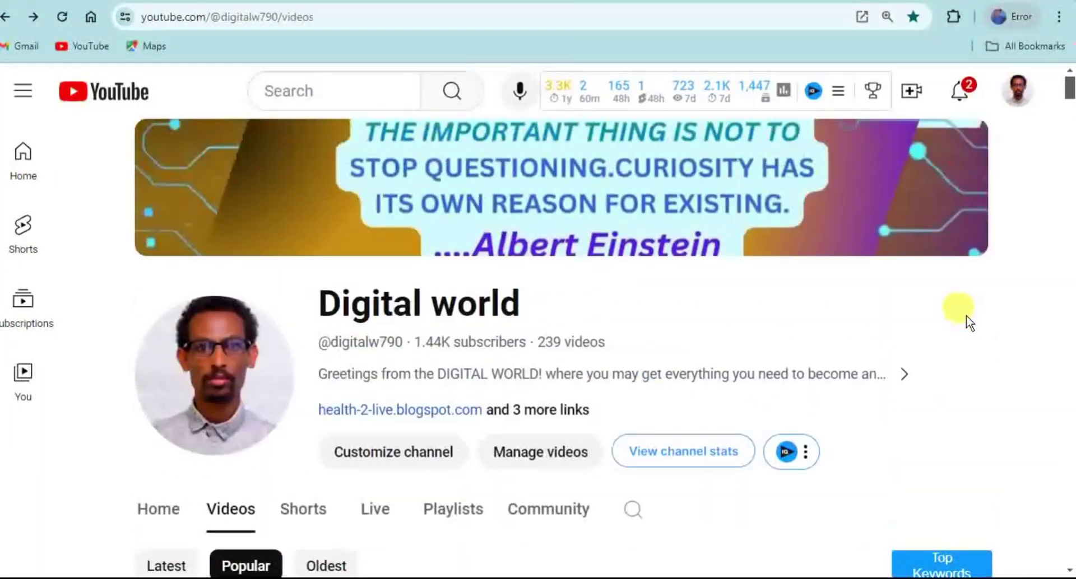
Step: Open a window under a different Chrome profile and start entering youtube as the address
click(996, 16)
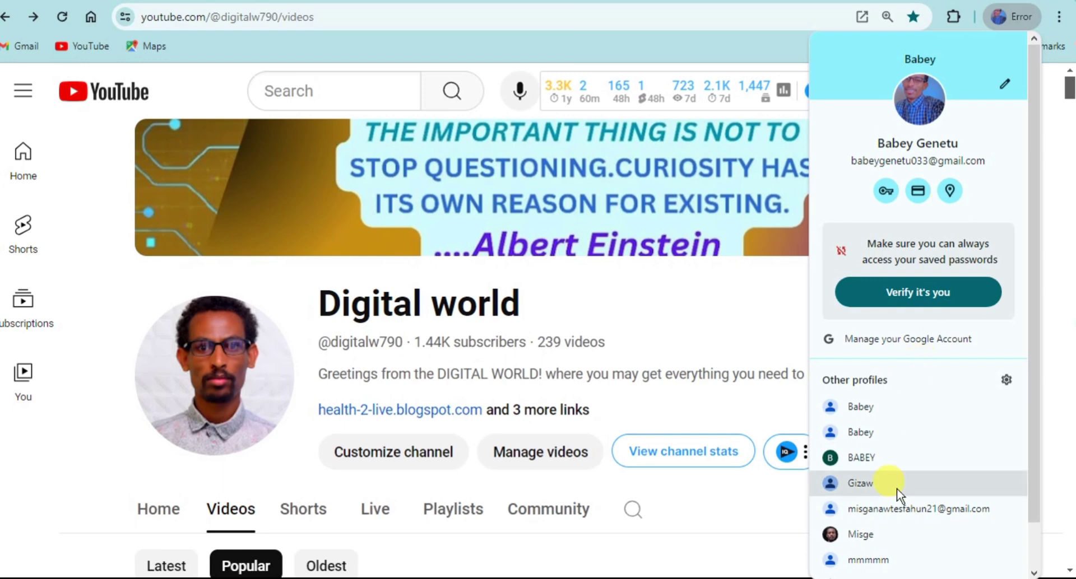
click(876, 456)
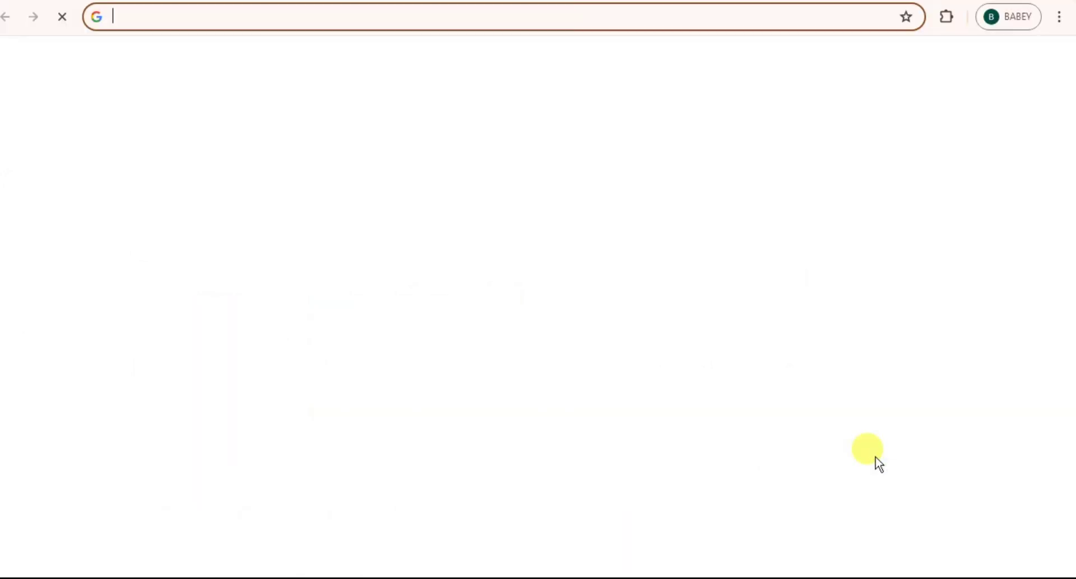
click(154, 21)
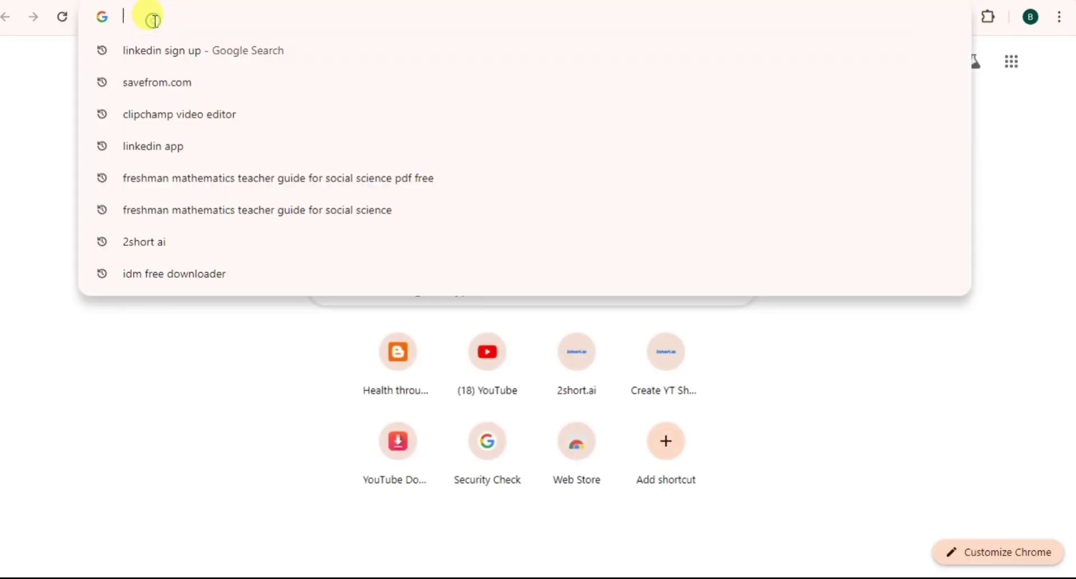
text(yout)
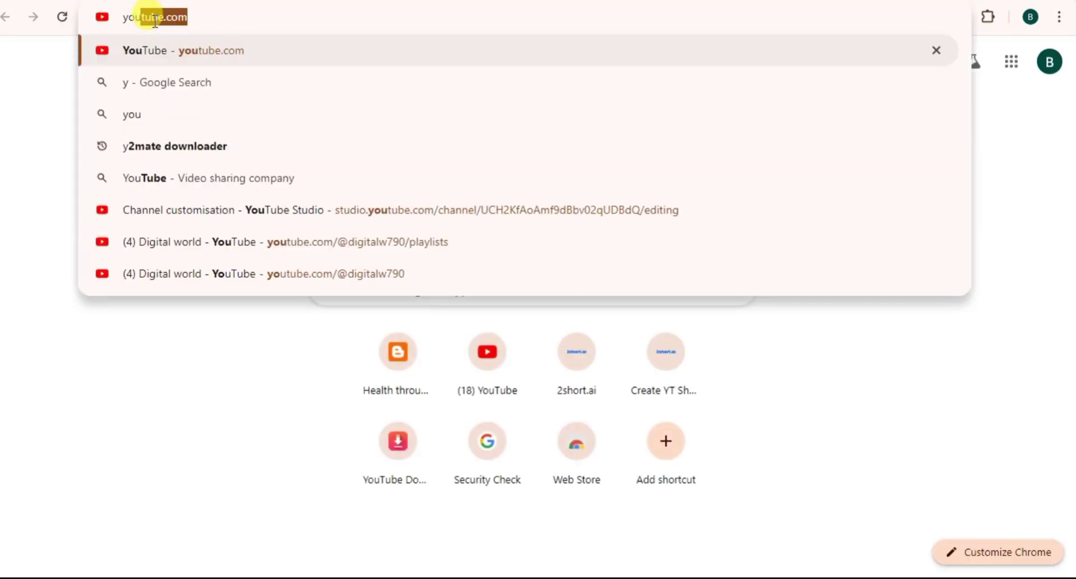
text(ube)
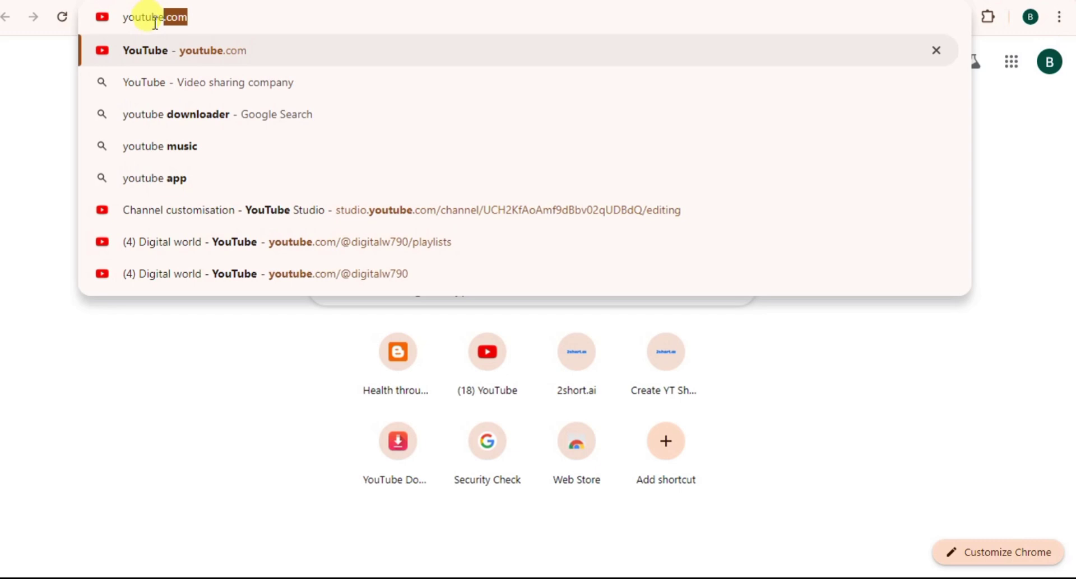
Step: Go to youtube.com and view the account's own EXPERIENCE LEARNERS channel page
click(178, 57)
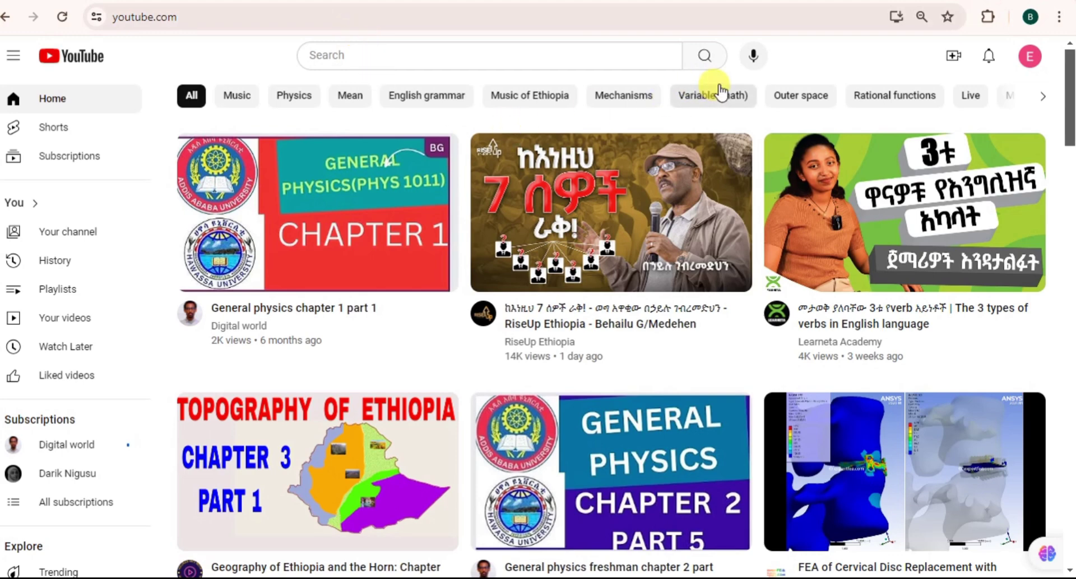
click(1030, 56)
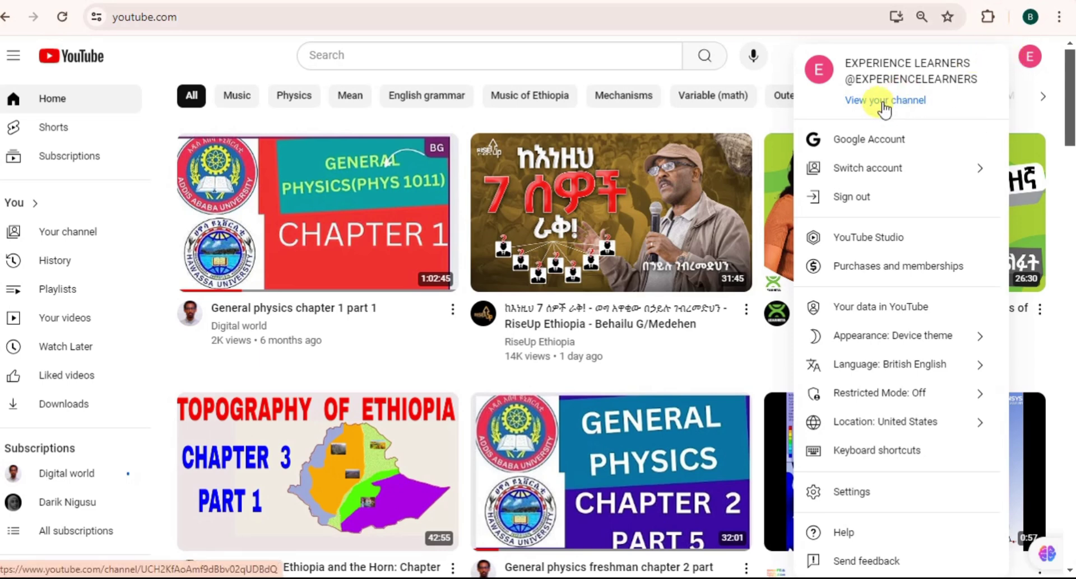
click(884, 104)
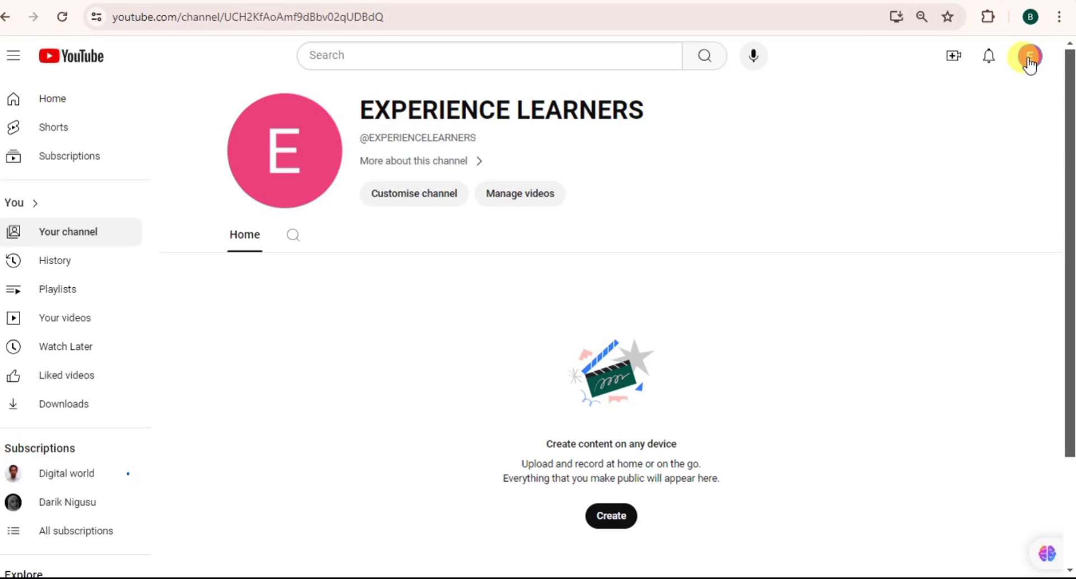
Step: Zoom the page to 125% and switch to YouTube Studio for this channel
key(ctrl+plus)
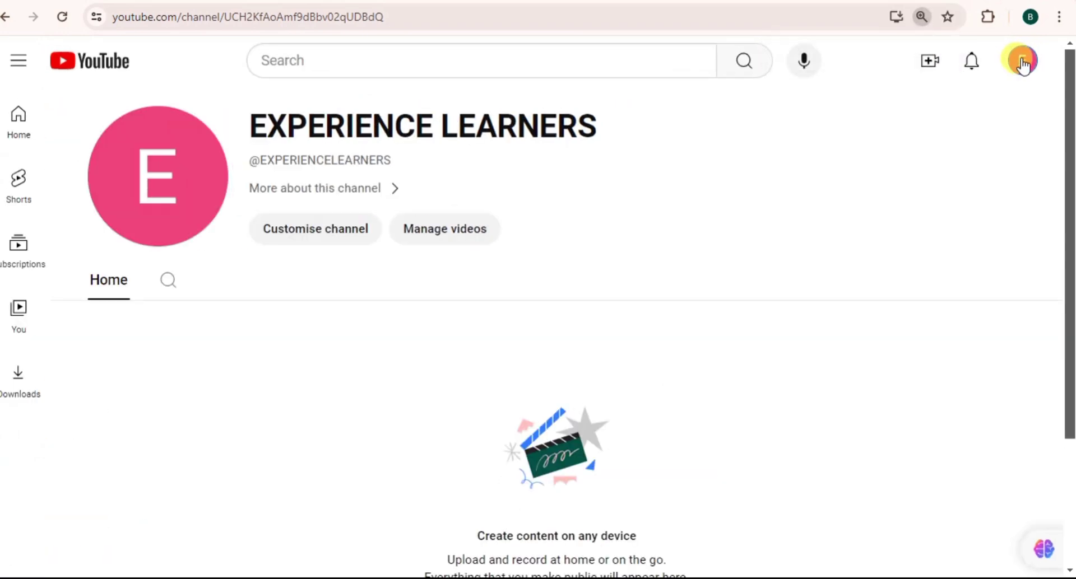
key(ctrl+plus)
click(1020, 65)
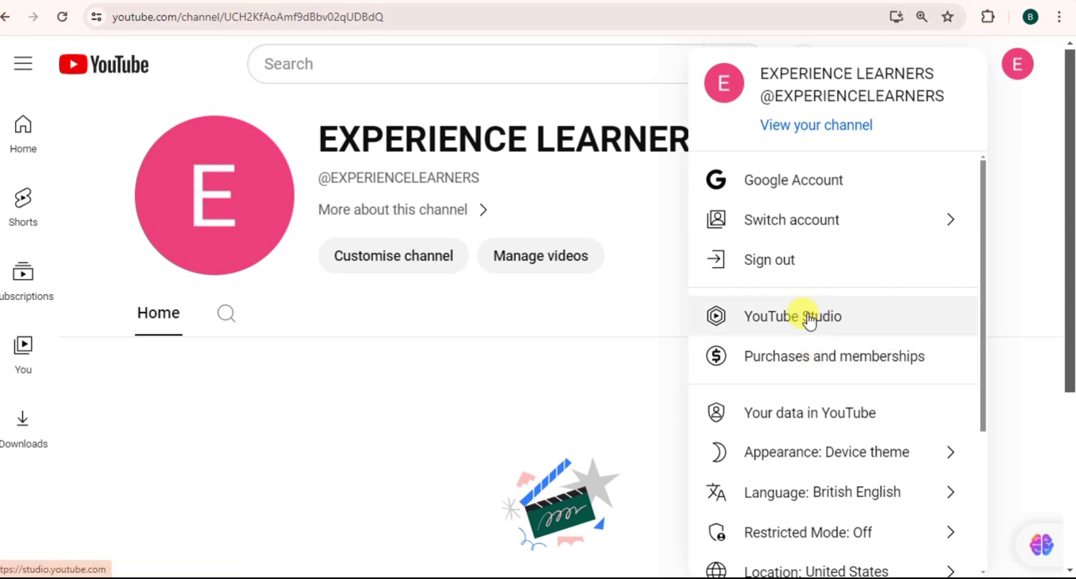
click(808, 315)
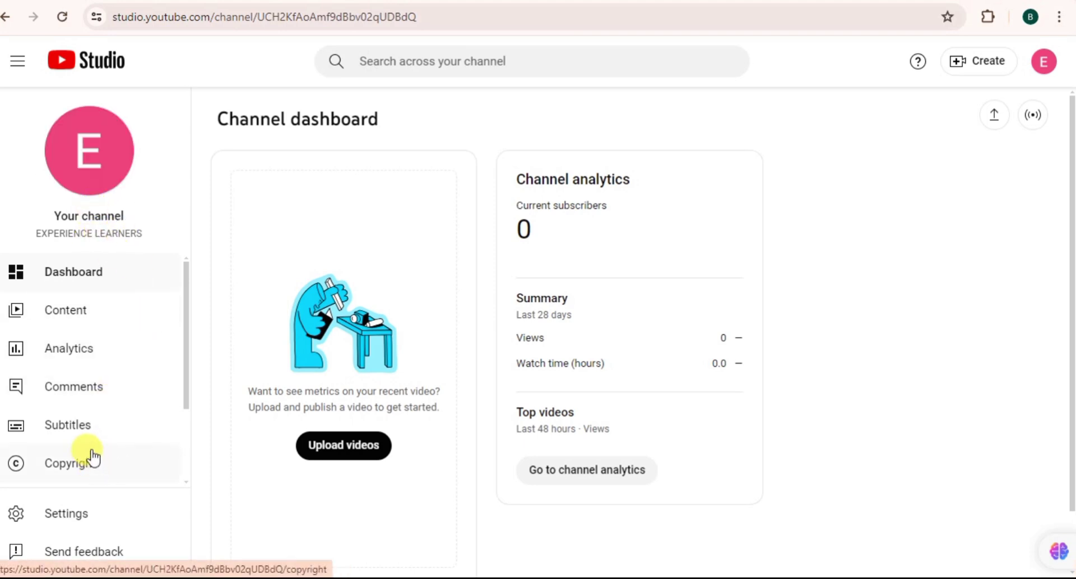
Step: Reopen the Settings dialog on General (USD – US Dollar) and zoom the page to 175%
click(73, 520)
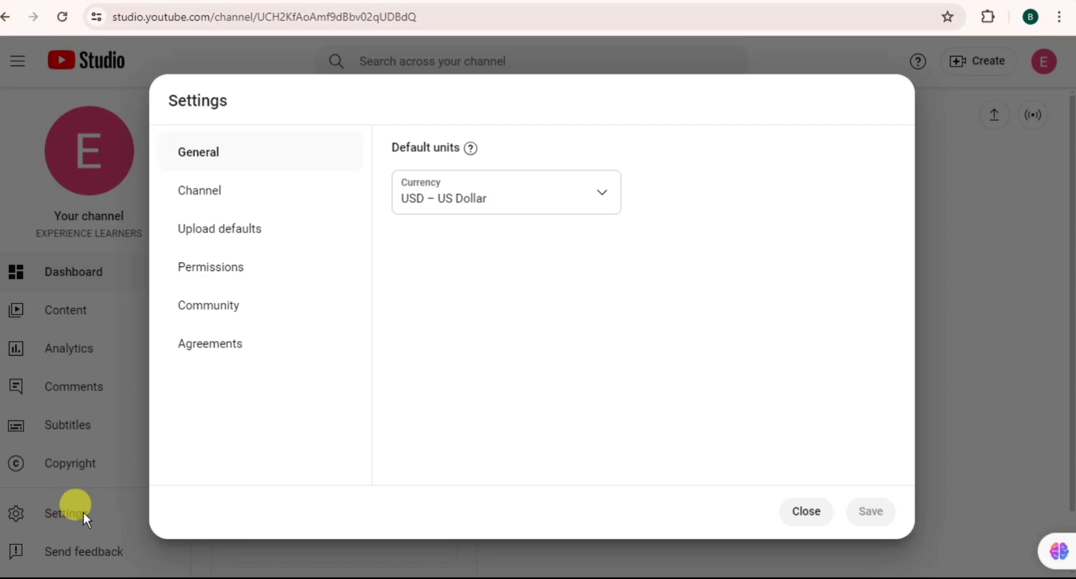
click(807, 511)
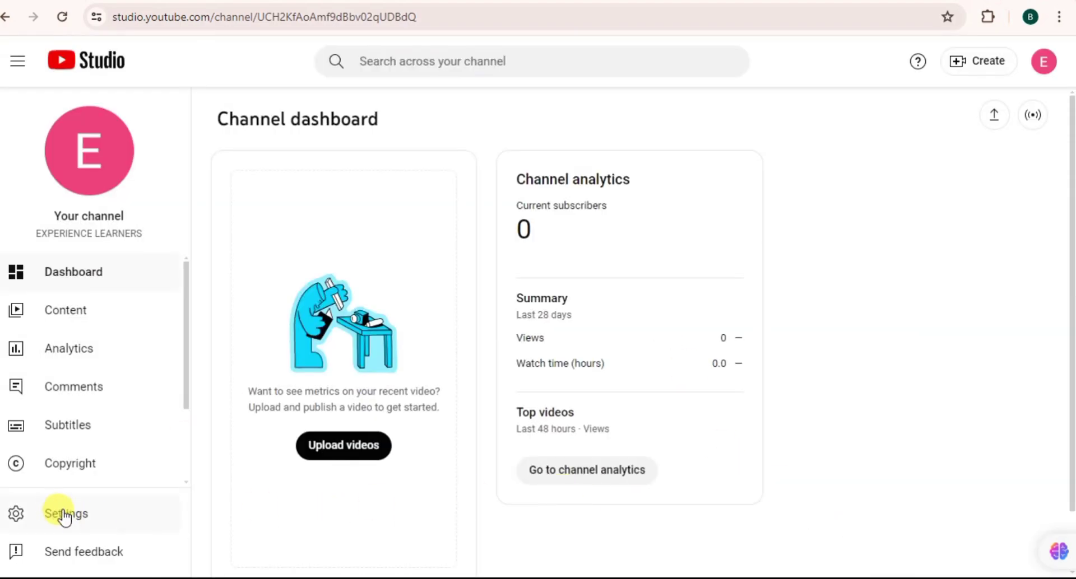
click(67, 515)
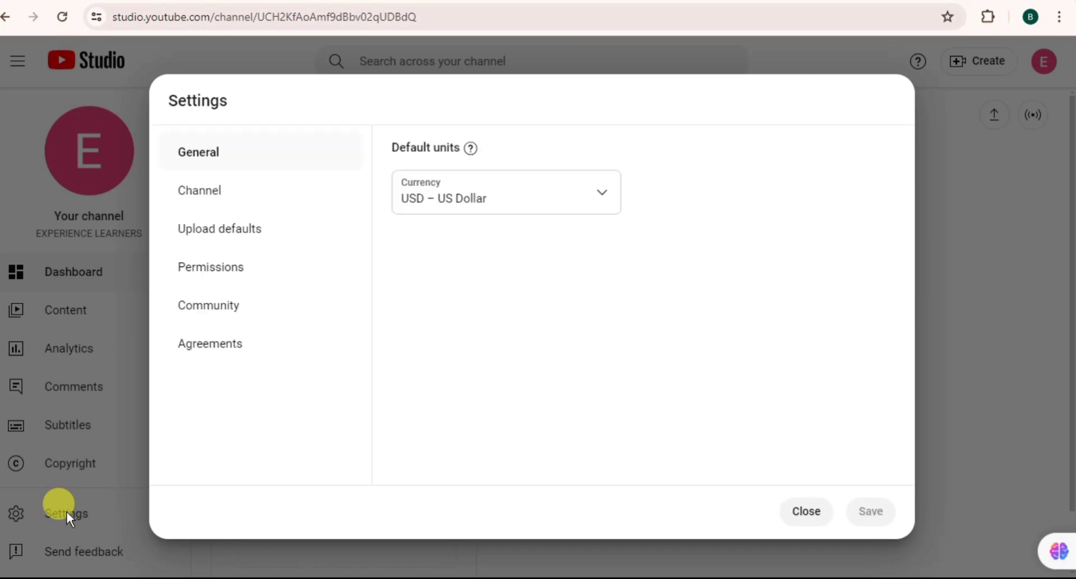
key(ctrl+plus)
key(ctrl+plus)
key(ctrl+plus)
key(ctrl+plus)
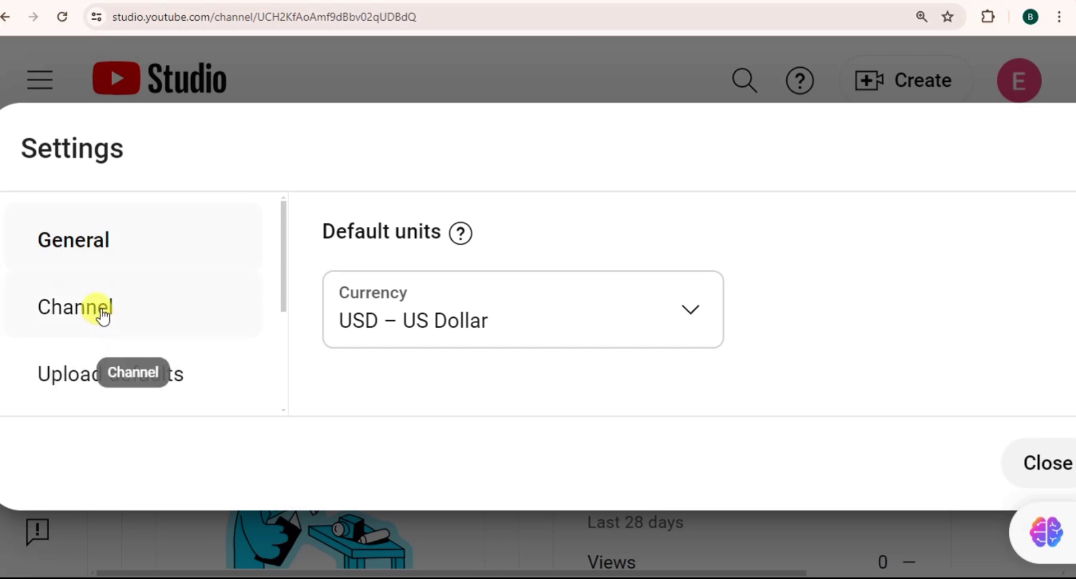
Step: Show Channel settings at 100% zoom, glancing at Advanced settings and Feature eligibility tabs
click(103, 316)
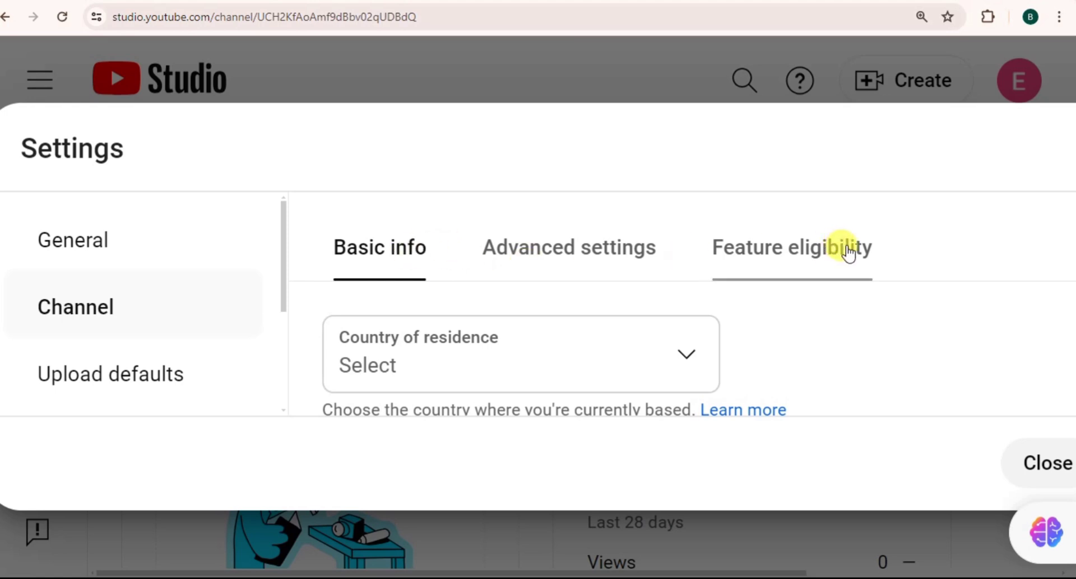
key(ctrl+0)
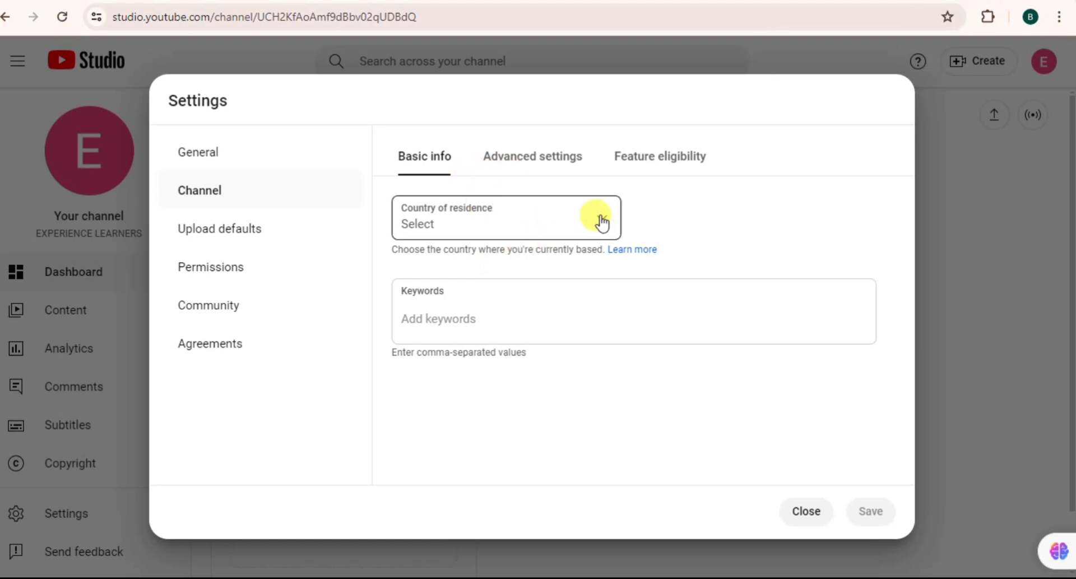
click(532, 163)
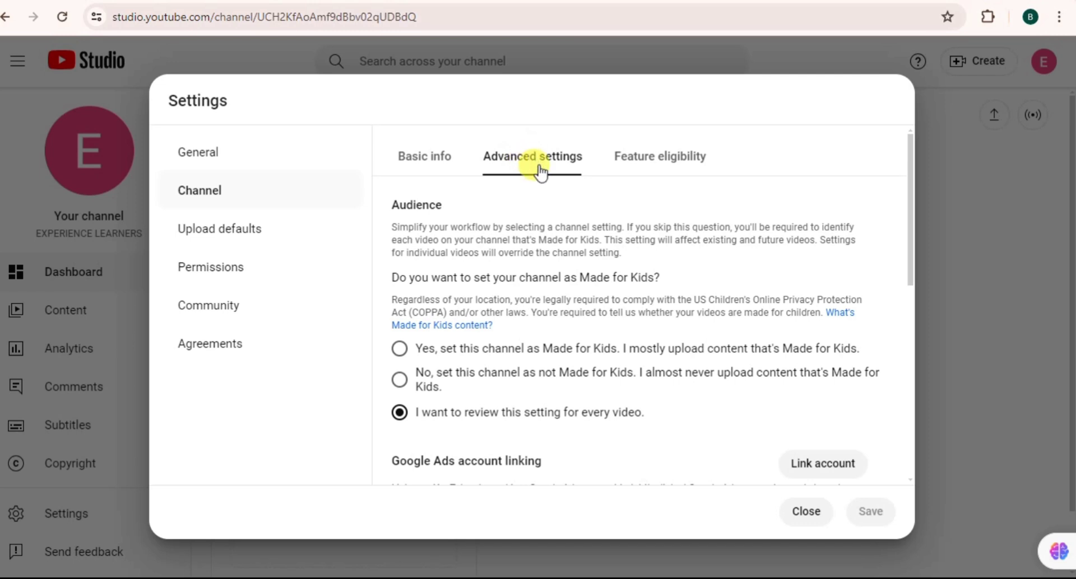
click(667, 164)
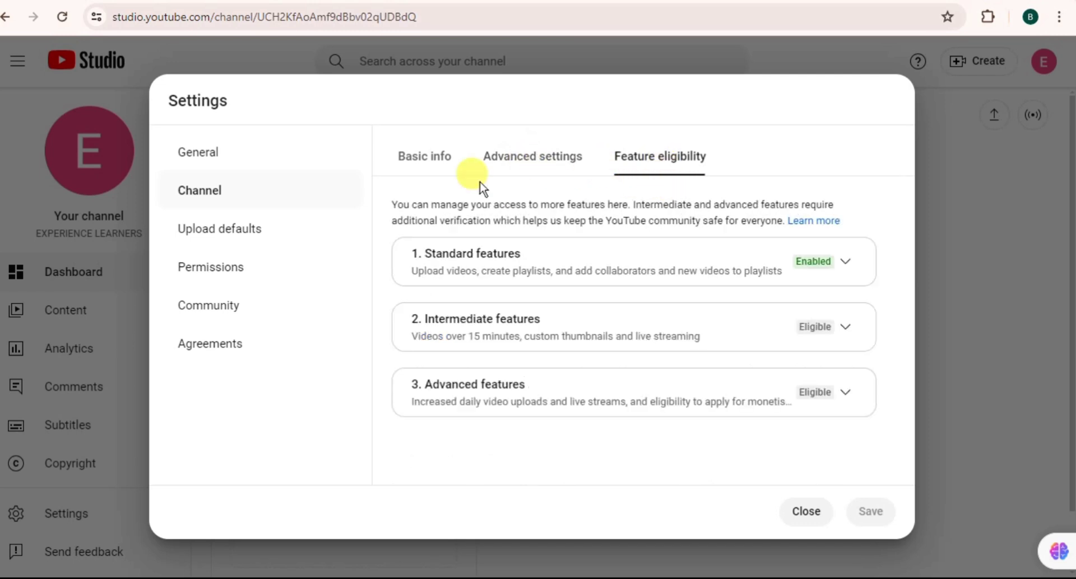
click(426, 159)
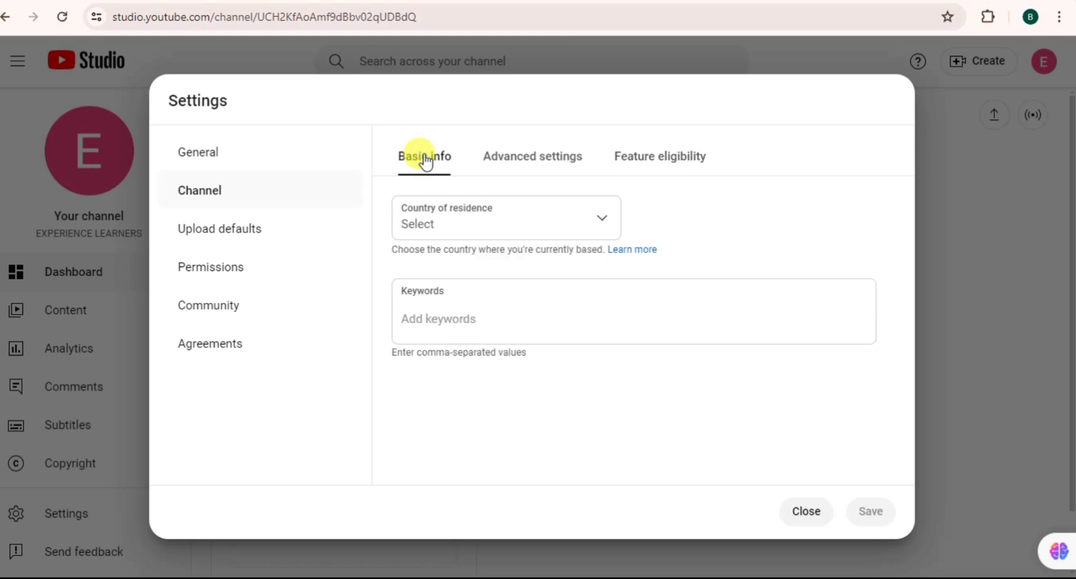
Step: Choose United States as the country of residence in Basic info
click(601, 225)
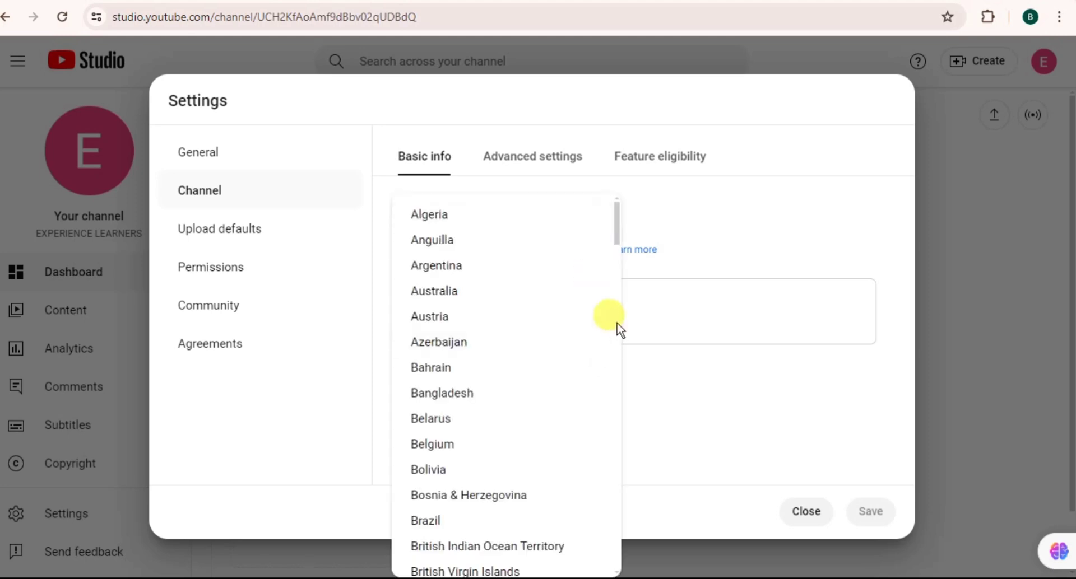
scroll(601, 341, down, 20)
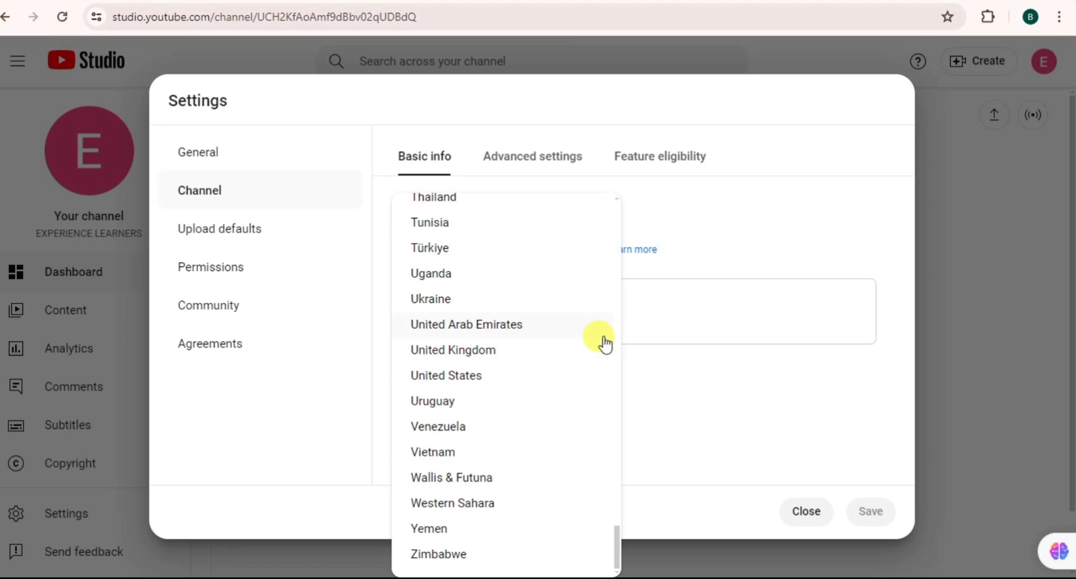
scroll(601, 341, up, 1)
scroll(600, 342, down, 1)
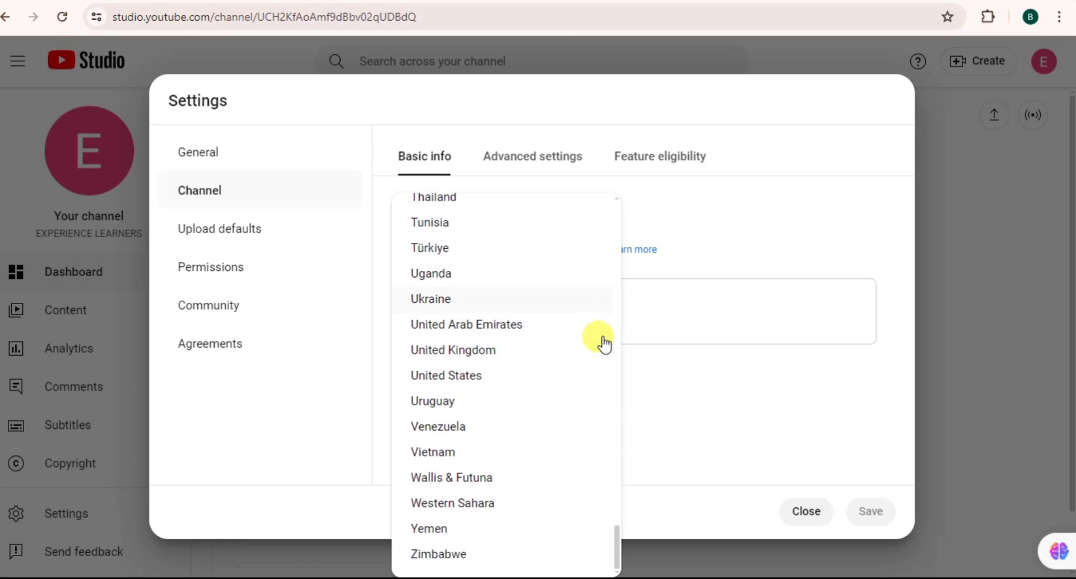
click(462, 378)
click(440, 314)
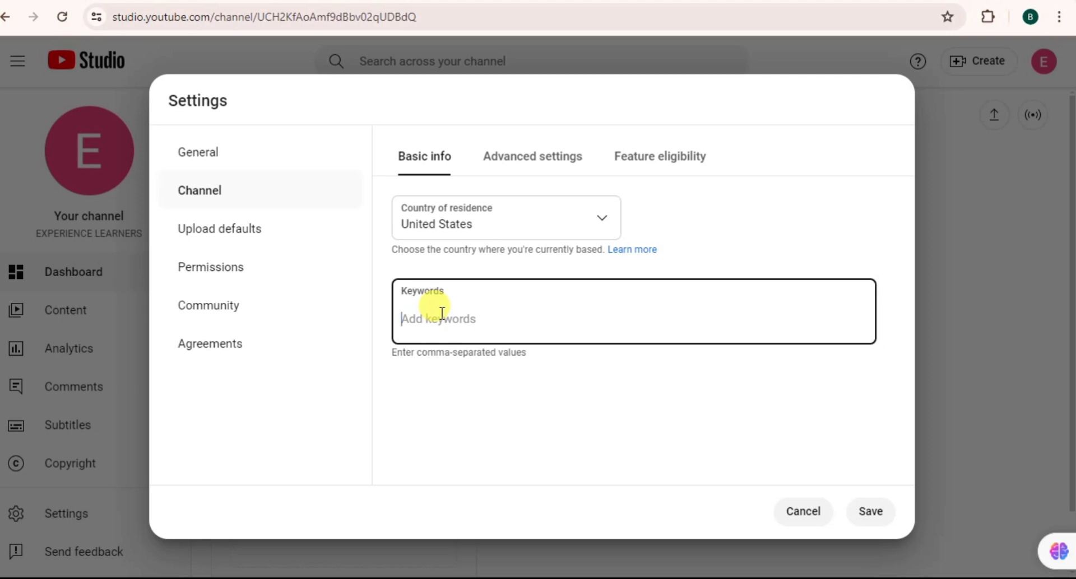
Step: Add the channel keywords 'digital marketing' and 'content creation'
text(digita)
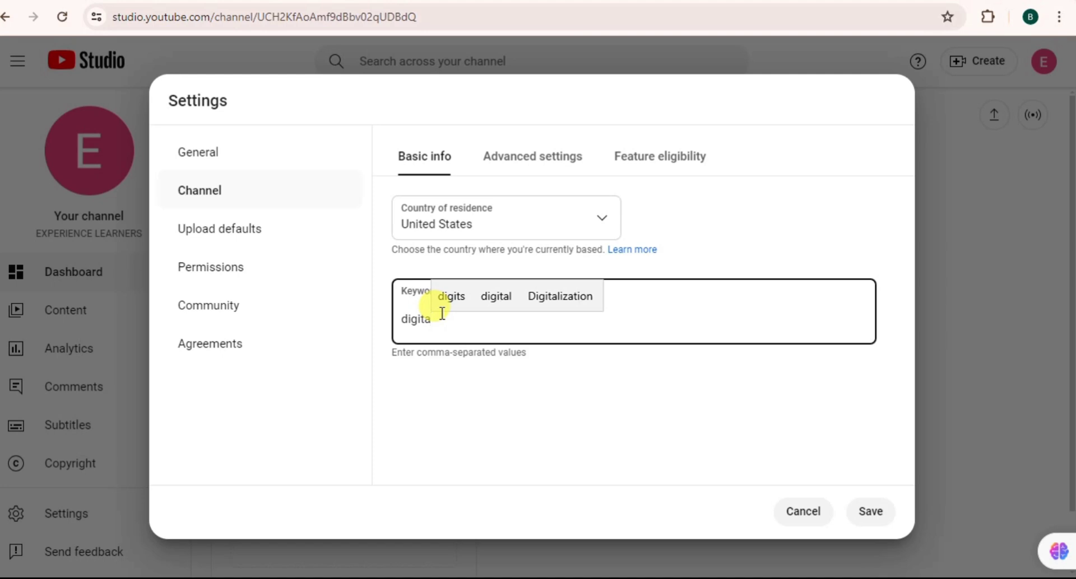
click(482, 298)
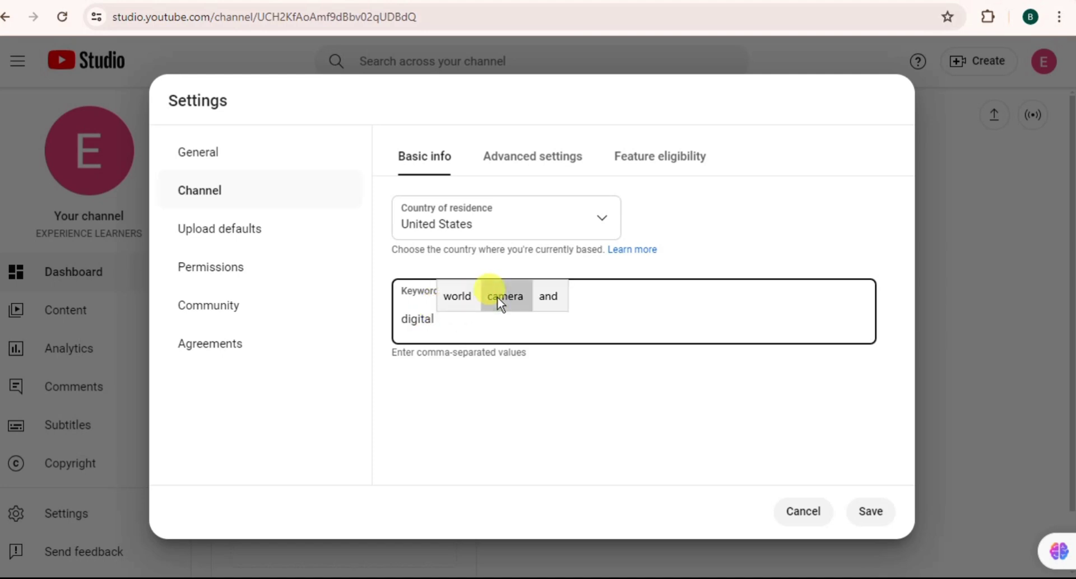
text(market)
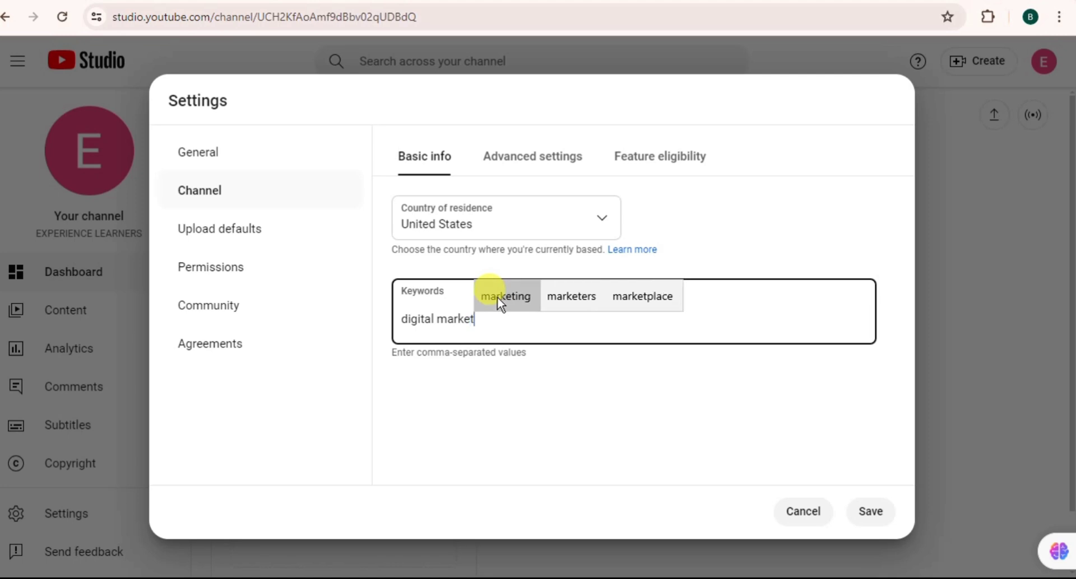
text(ing)
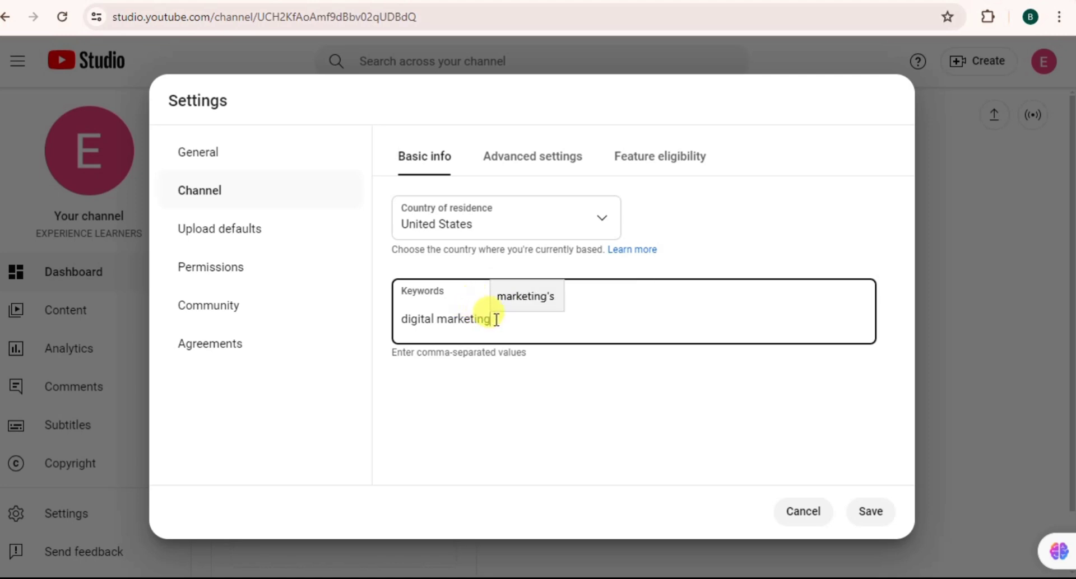
key(Return)
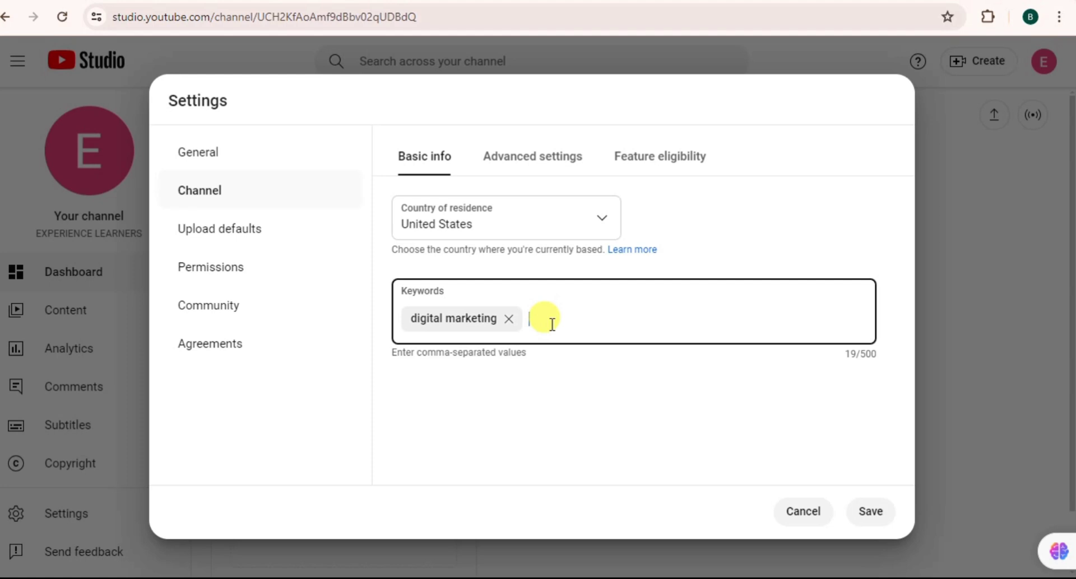
text(co)
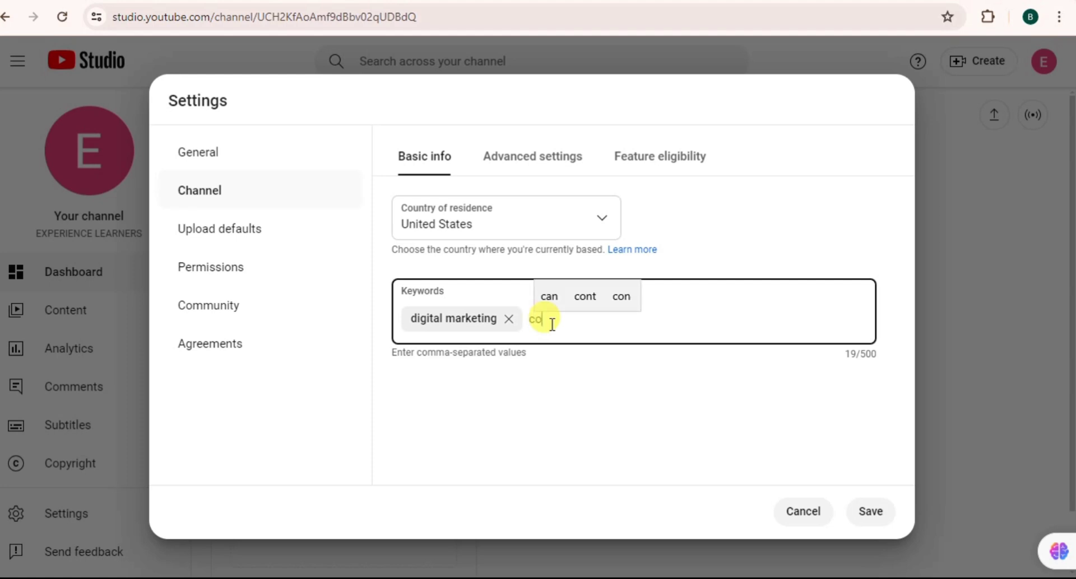
text(nte)
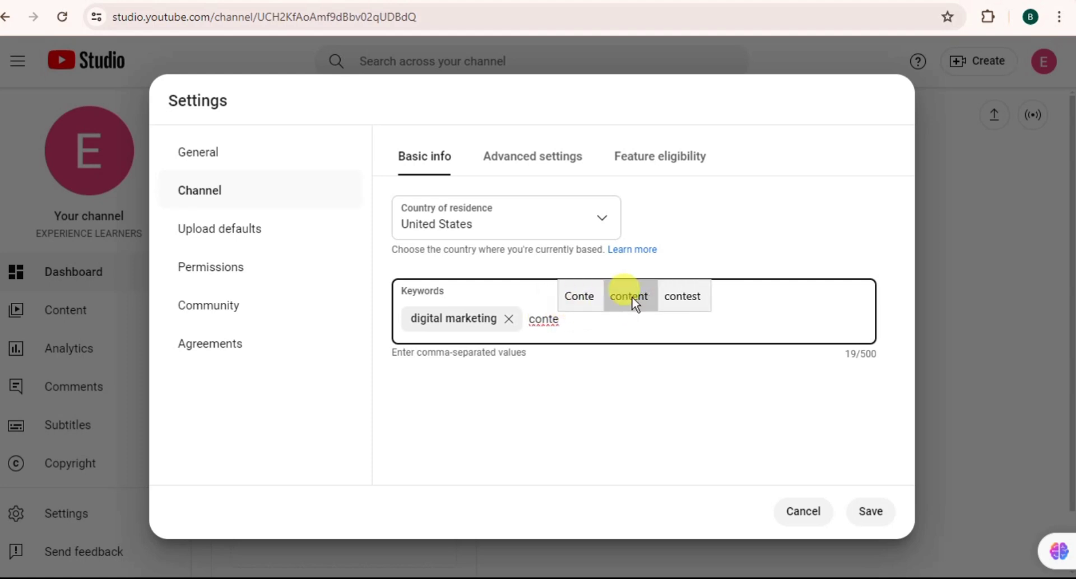
click(632, 297)
text(crea)
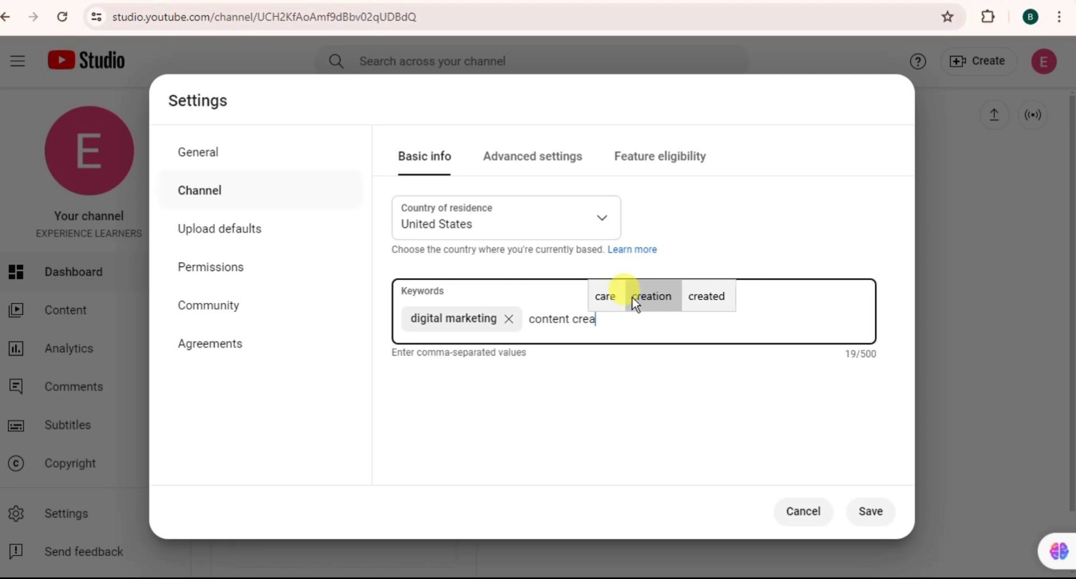
text(t)
click(638, 298)
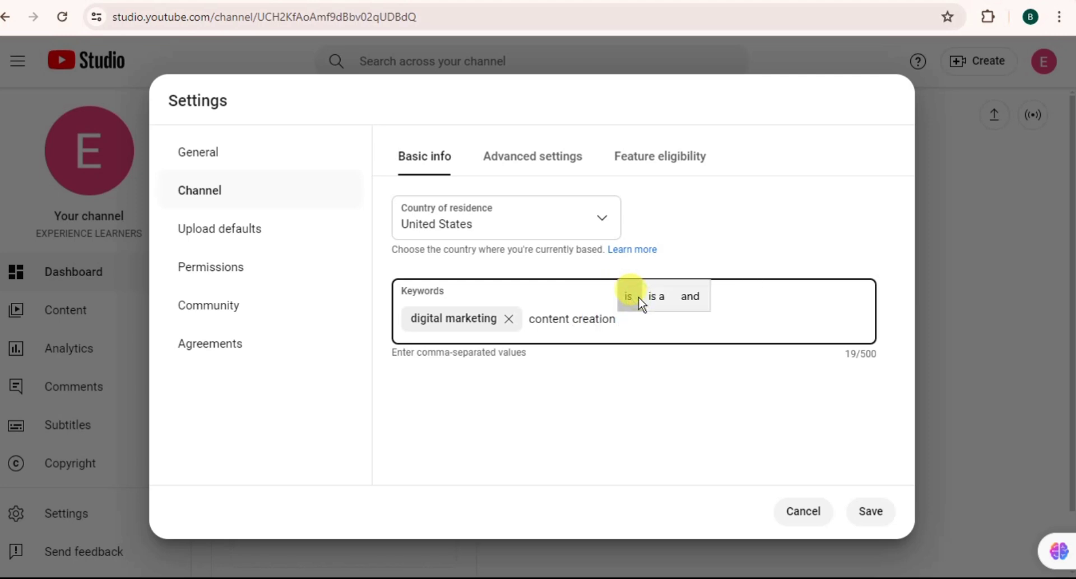
key(comma)
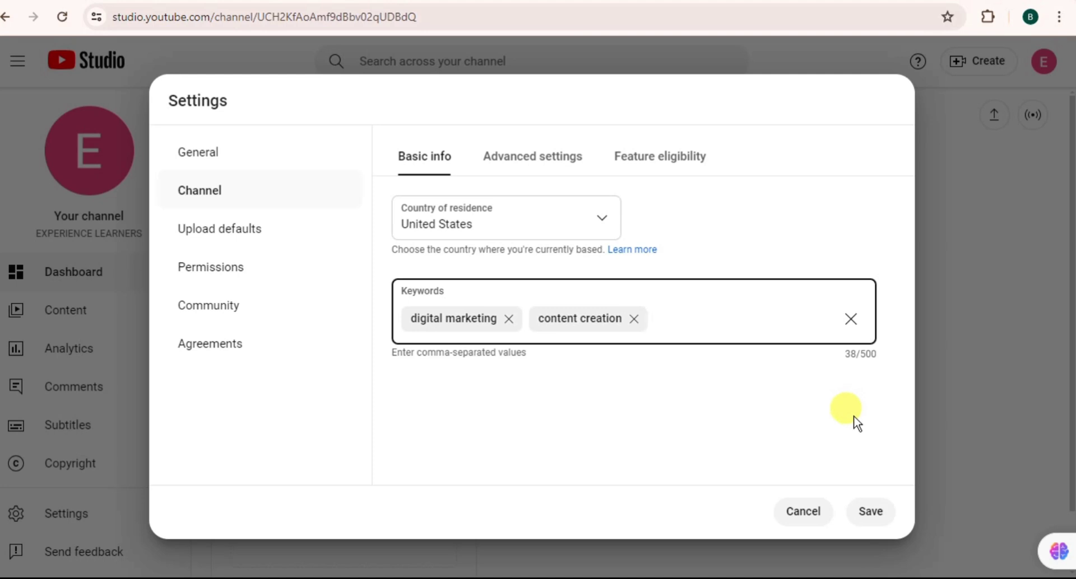
Step: Restore 100% zoom and save the country and keyword changes
key(ctrl+plus)
key(ctrl+minus)
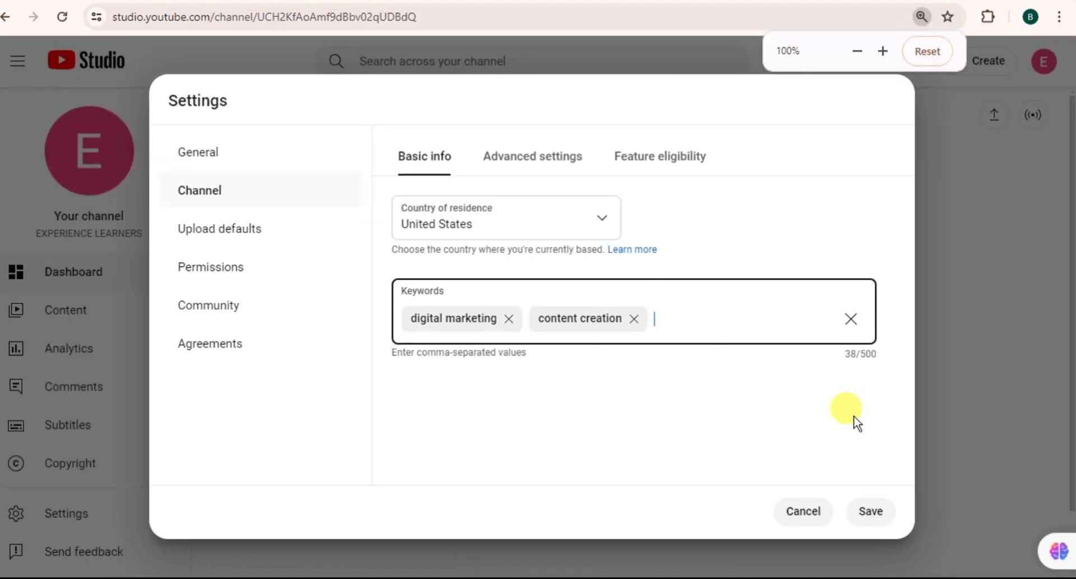
click(870, 512)
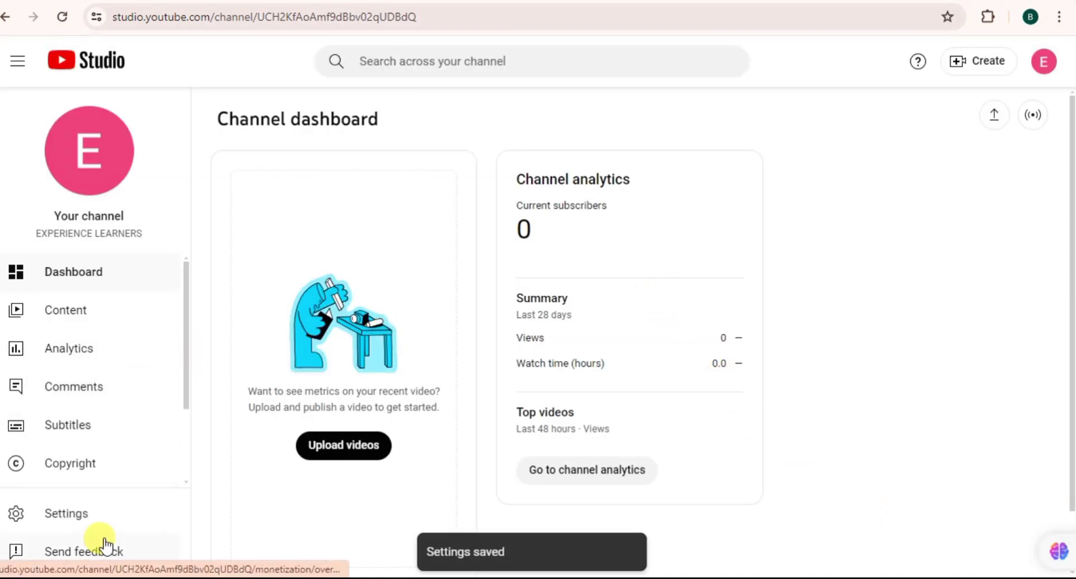
Step: Reopen Channel settings and review the Advanced settings and Feature eligibility tabs
scroll(134, 333, down, 2)
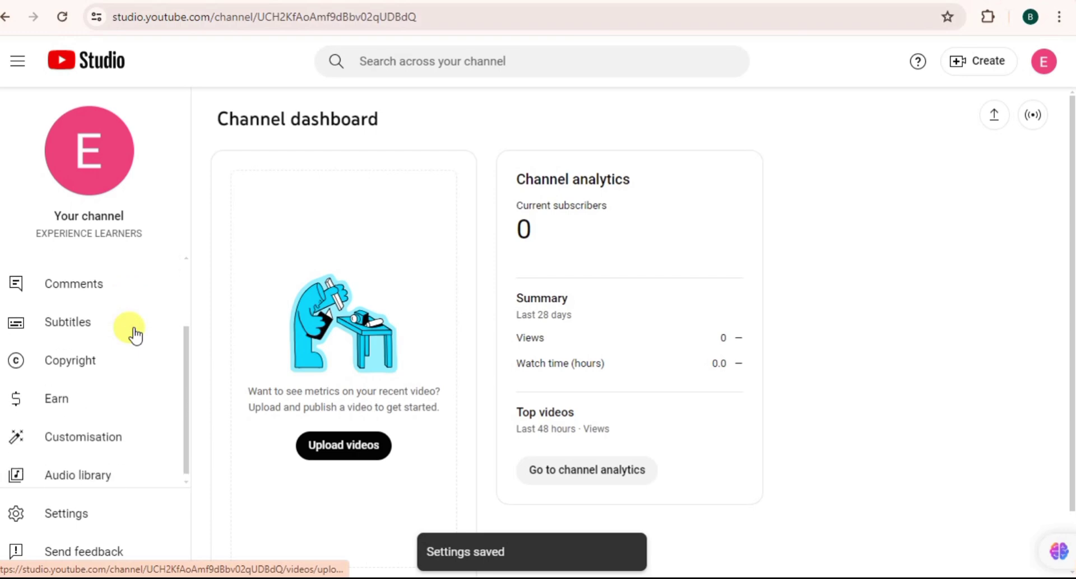
click(85, 514)
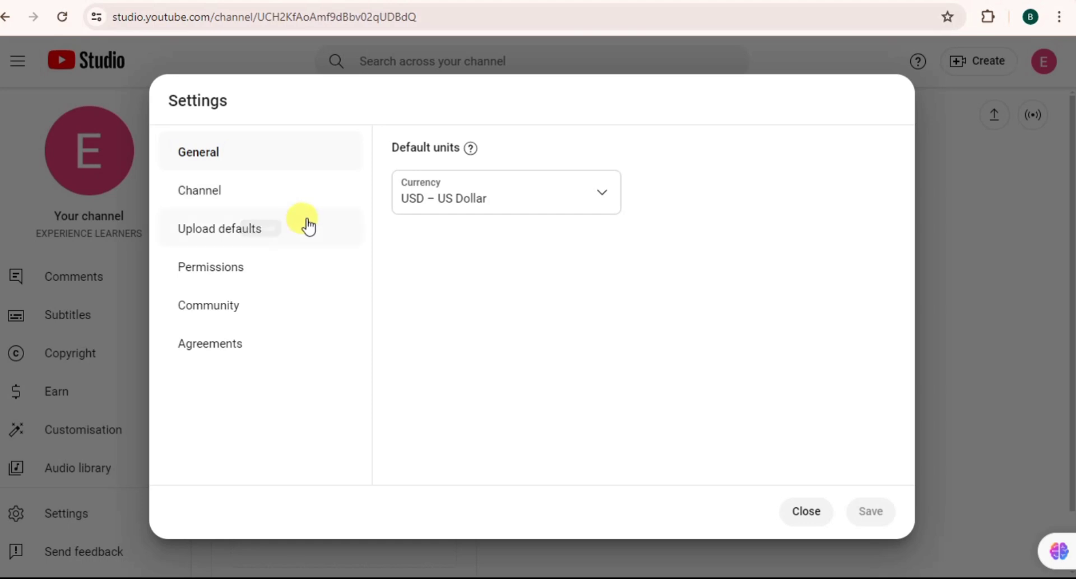
click(227, 204)
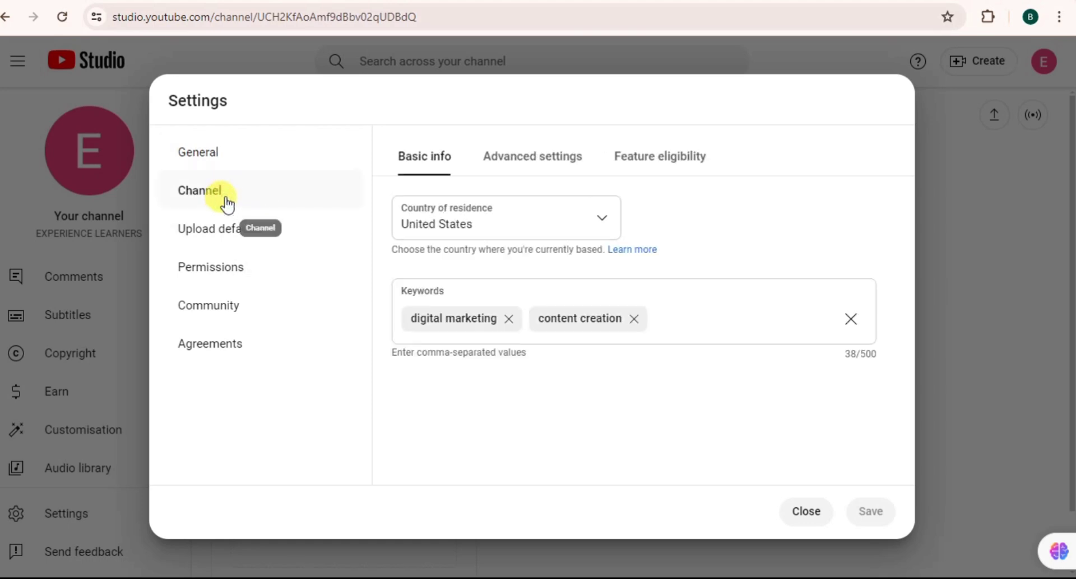
click(553, 166)
scroll(692, 271, down, 5)
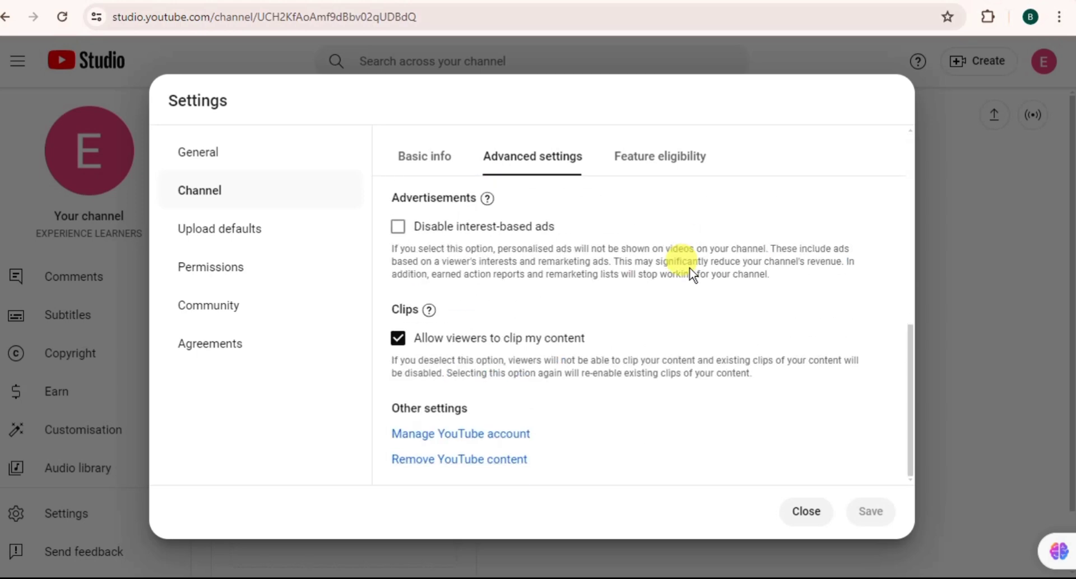
scroll(693, 274, up, 5)
scroll(690, 273, down, 5)
scroll(691, 274, up, 5)
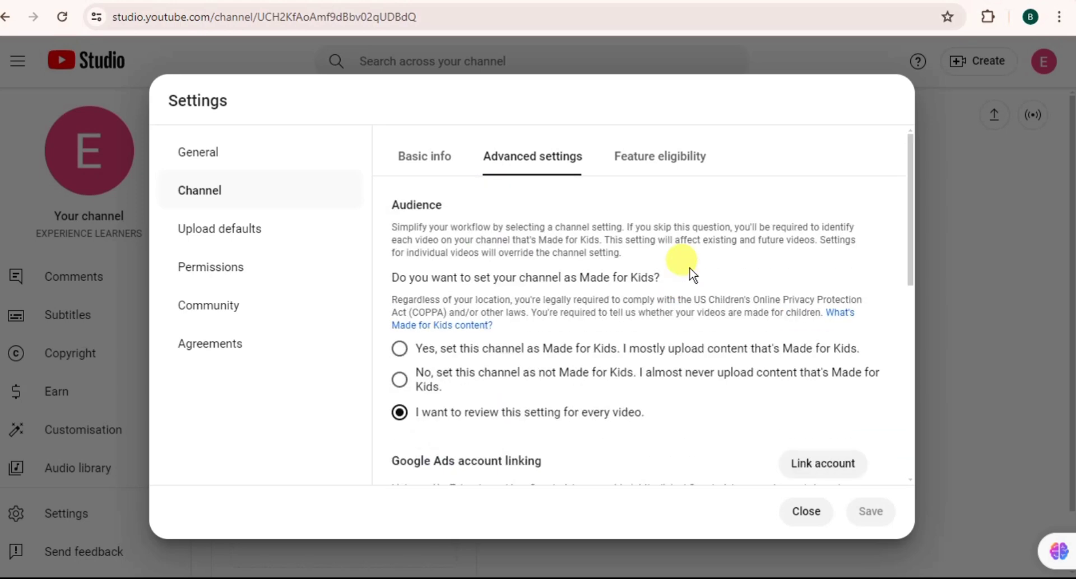
click(673, 169)
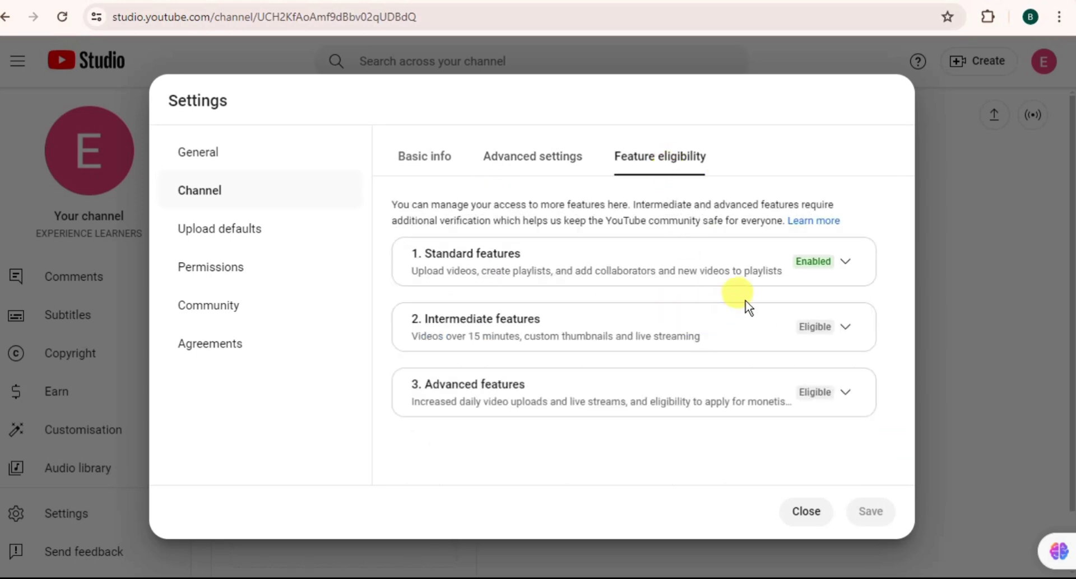
click(548, 168)
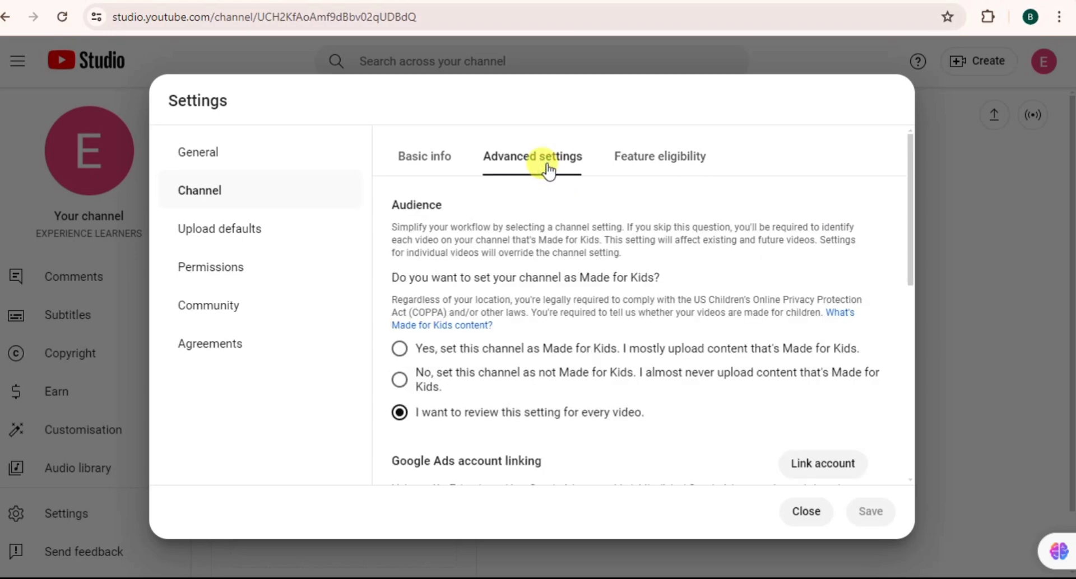
Step: Keep USD – US Dollar as the General currency, return to Channel basic info, and close
double_click(207, 150)
click(599, 211)
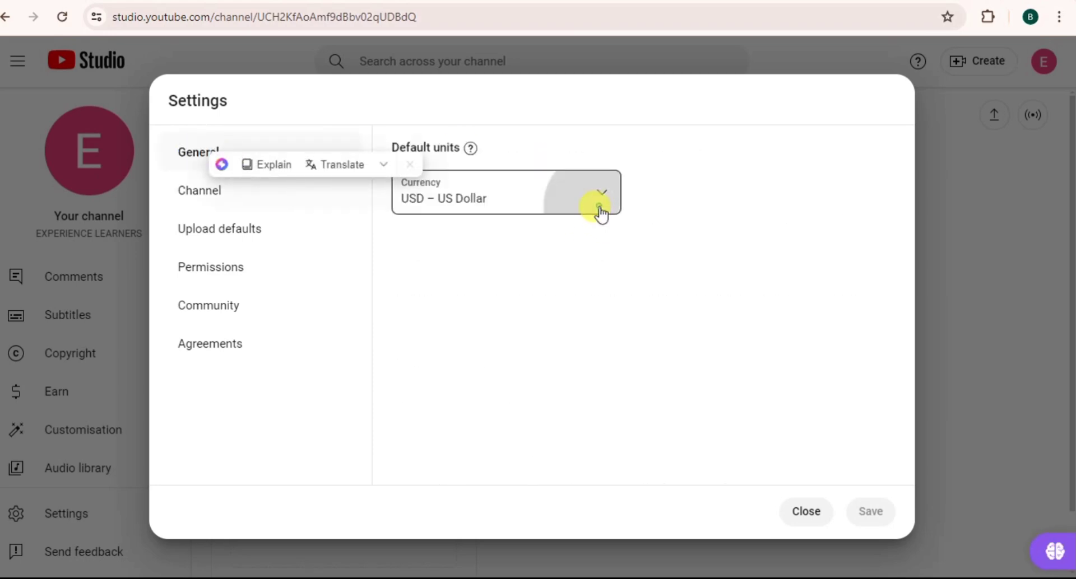
click(749, 292)
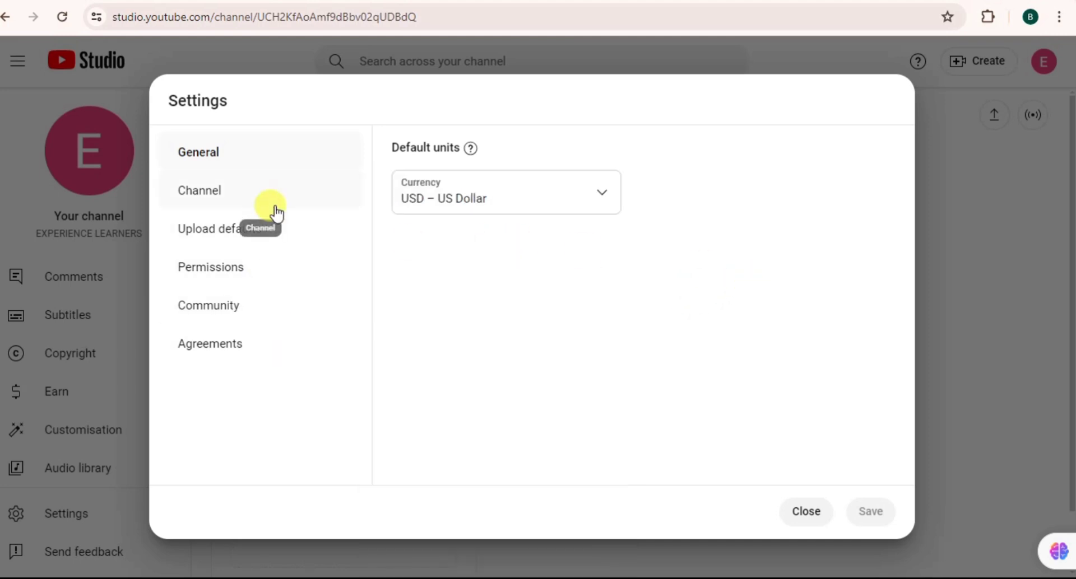
click(213, 204)
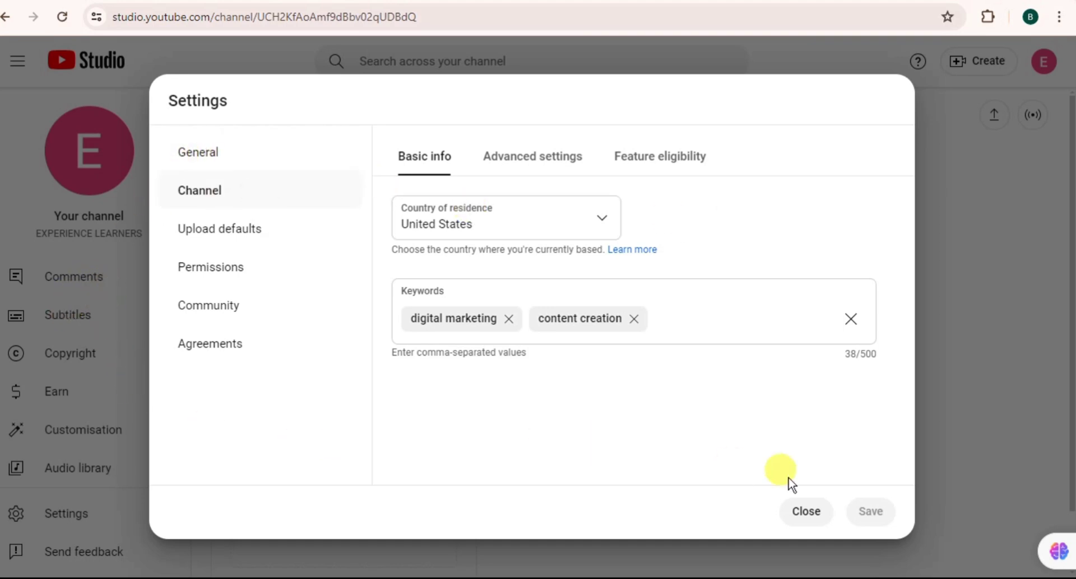
click(805, 513)
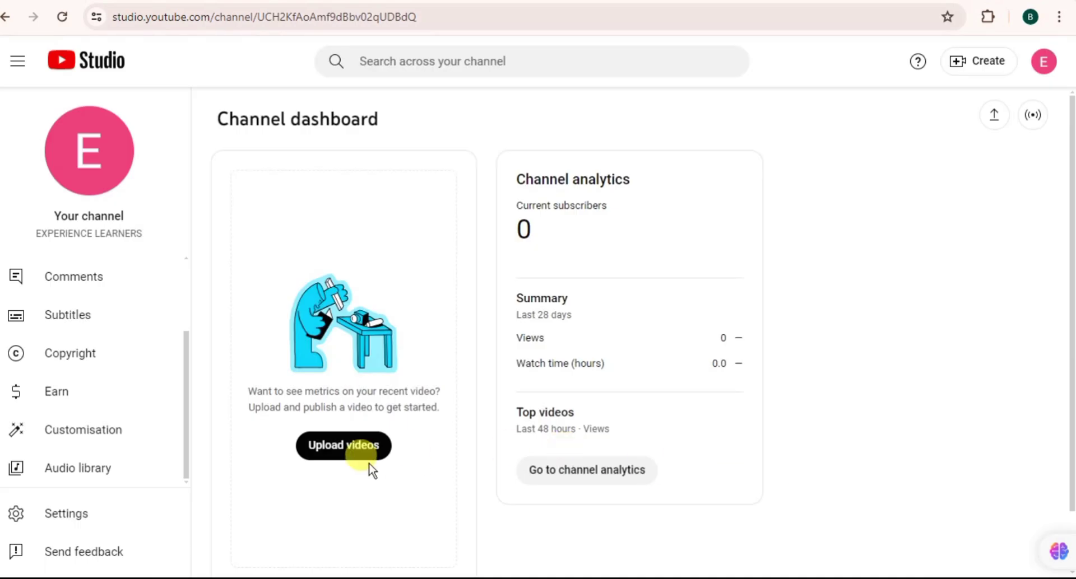
Step: Open Channel customisation and scroll through the Layout tab, which has no trailer or featured video
click(84, 431)
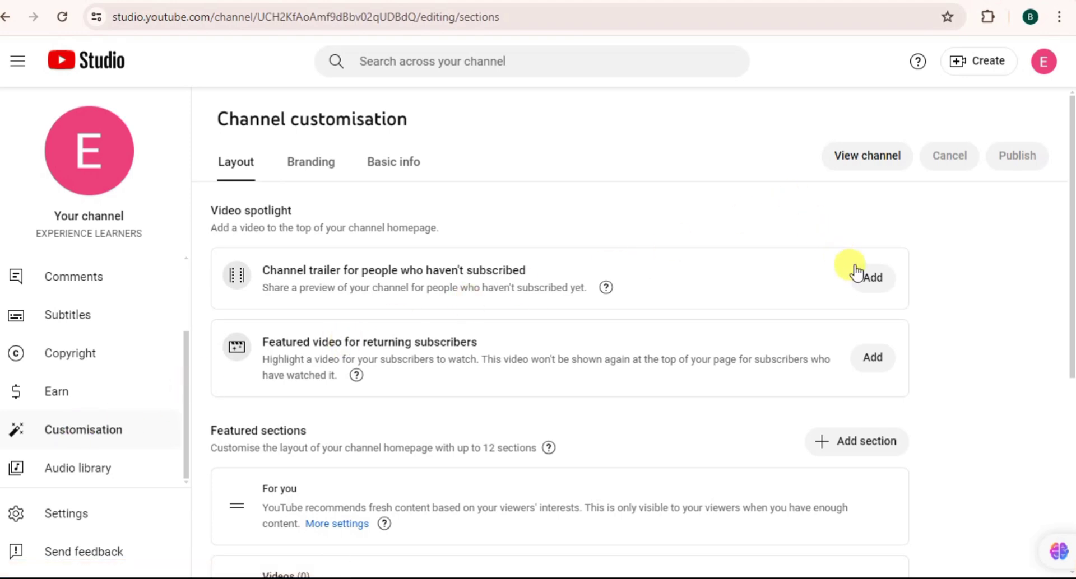
scroll(856, 273, down, 5)
scroll(856, 273, up, 5)
scroll(855, 273, down, 5)
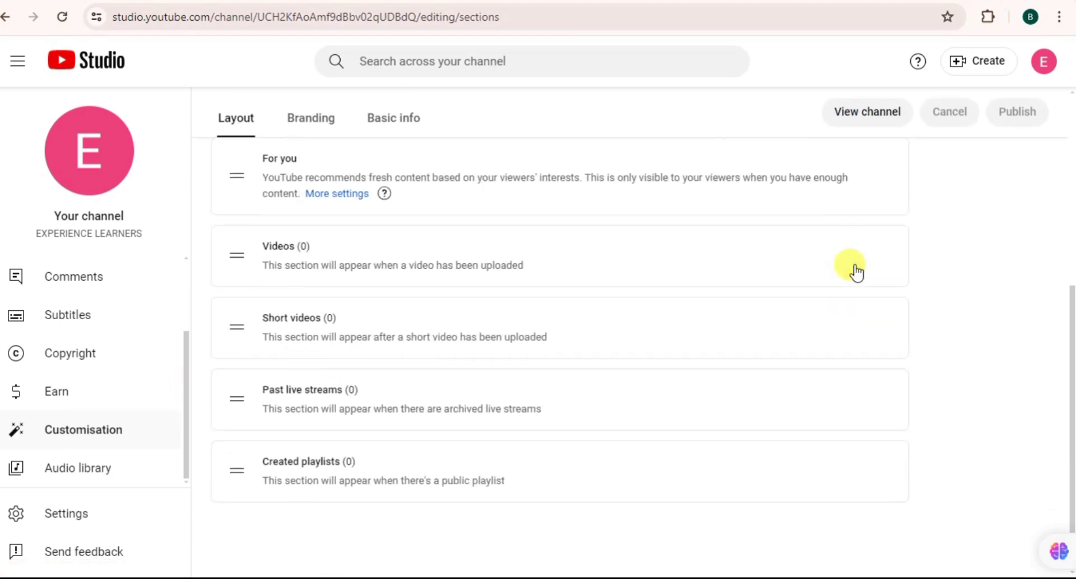
scroll(855, 273, up, 5)
scroll(856, 273, down, 5)
scroll(856, 272, up, 5)
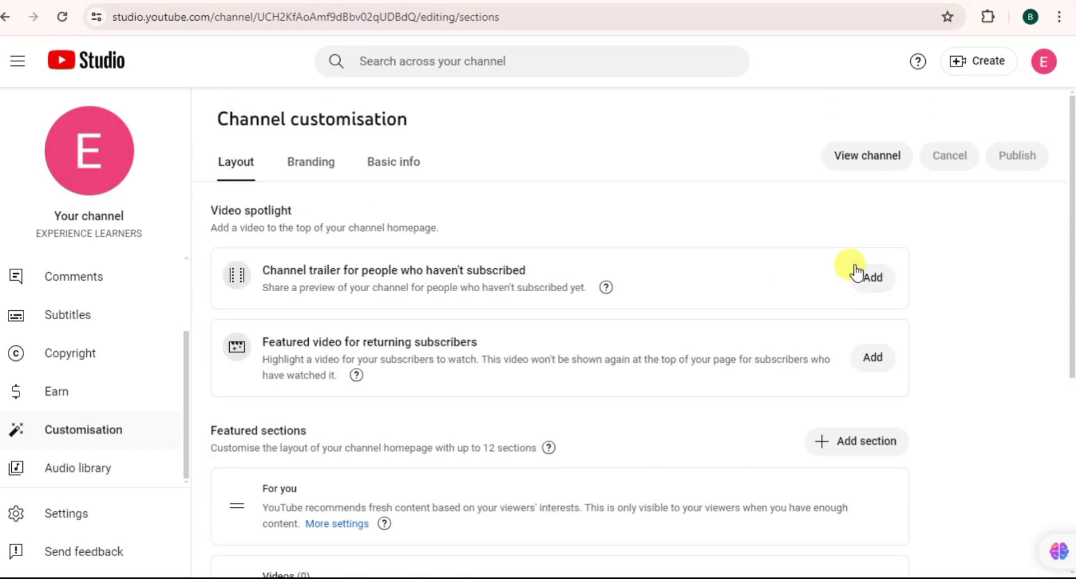
scroll(856, 273, down, 5)
scroll(855, 273, up, 1)
scroll(856, 273, up, 4)
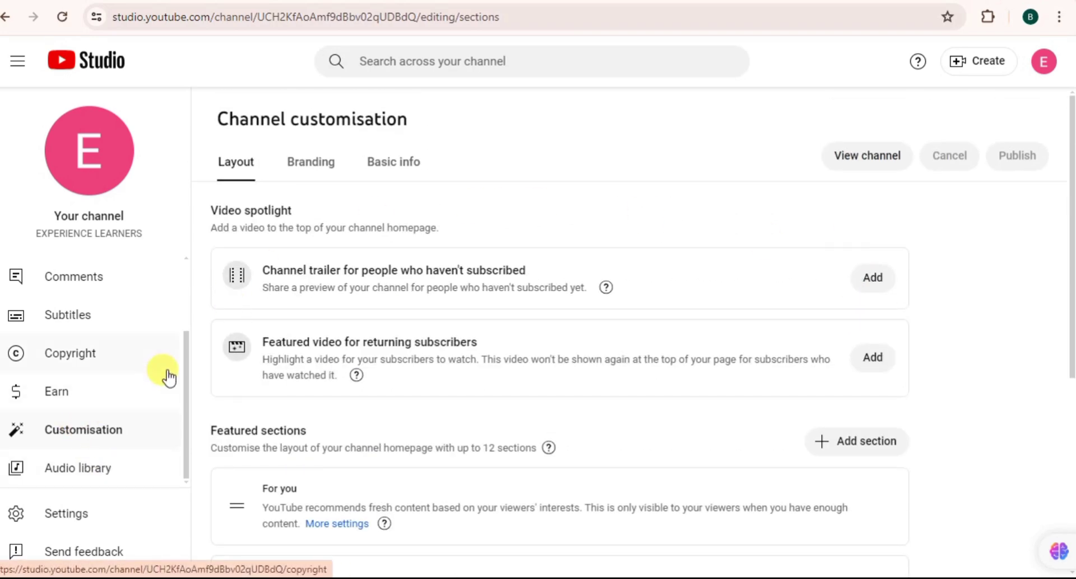
Step: On Basic info, replace the name EXPERIENCE LEARNERS with the creator's name plus TUTORIAL
click(402, 168)
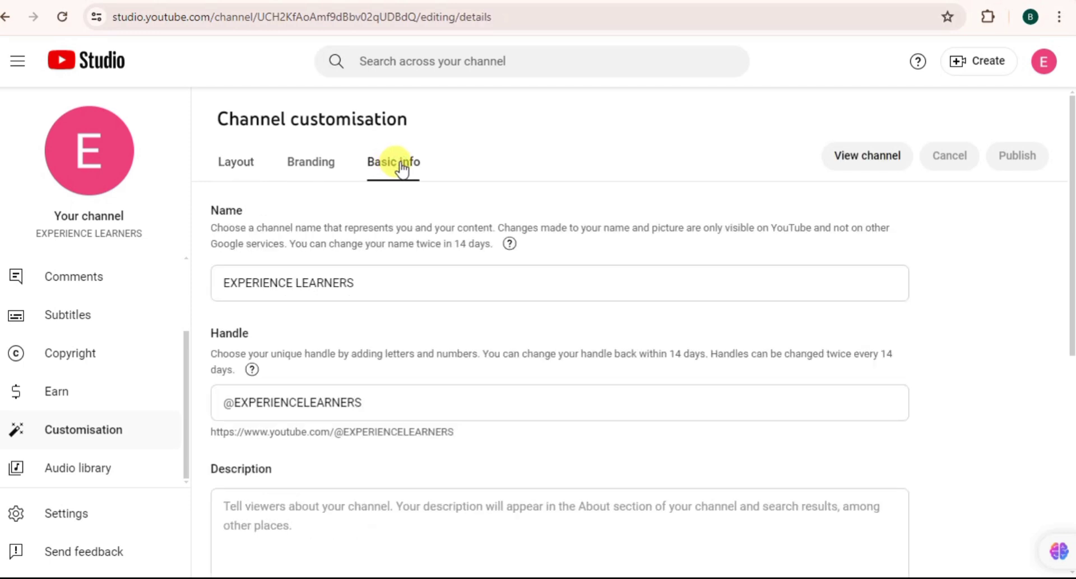
click(390, 282)
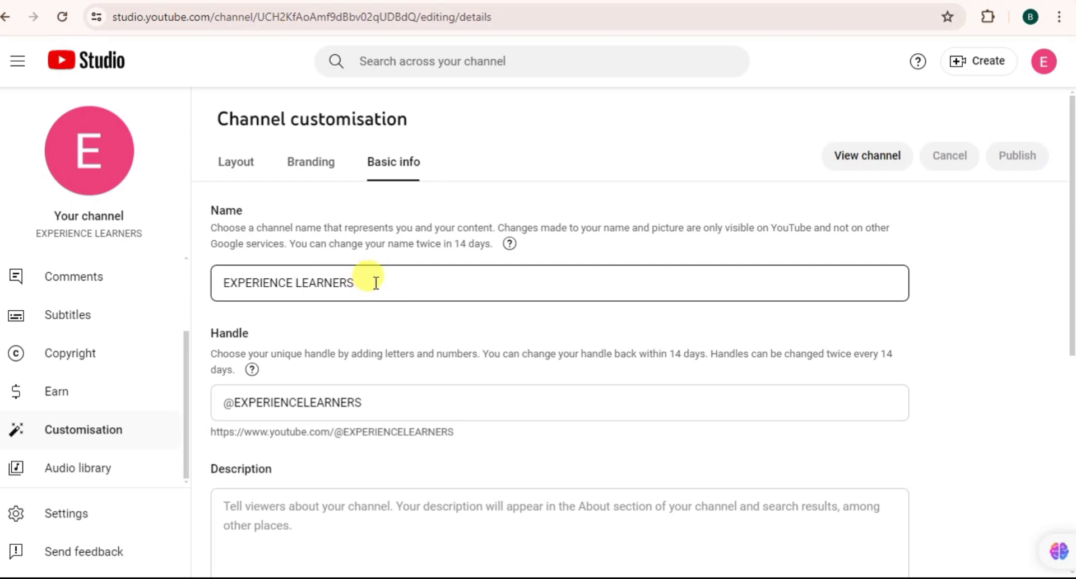
click(467, 284)
key(BackSpace)
key(BackSpace)
key(BackSpace)
key(BackSpace)
key(BackSpace)
key(BackSpace)
key(BackSpace)
key(BackSpace)
key(BackSpace)
key(BackSpace)
key(BackSpace)
key(BackSpace)
key(BackSpace)
key(BackSpace)
key(BackSpace)
key(BackSpace)
key(BackSpace)
key(BackSpace)
key(BackSpace)
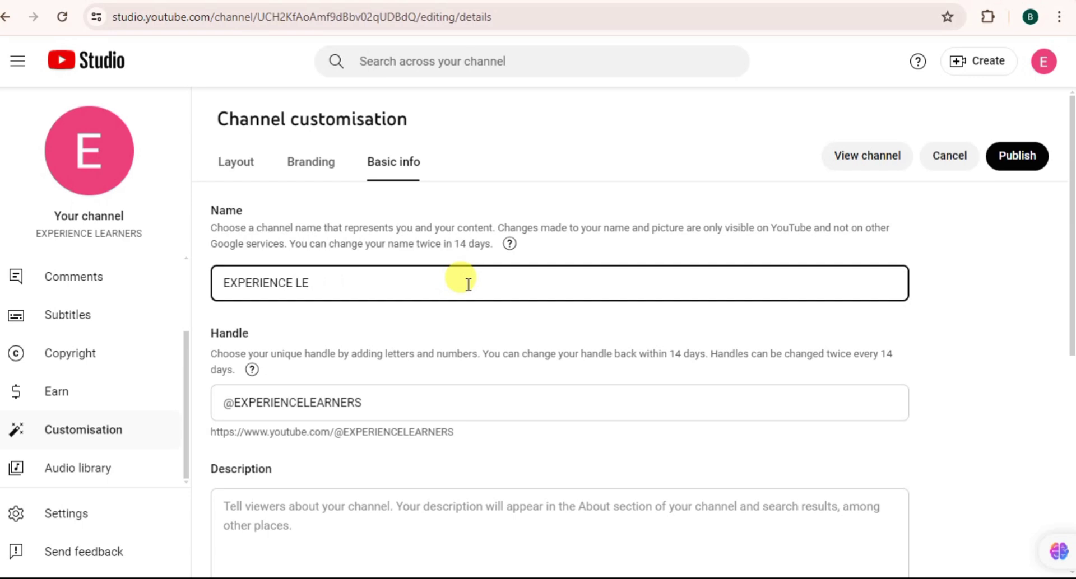
text(d)
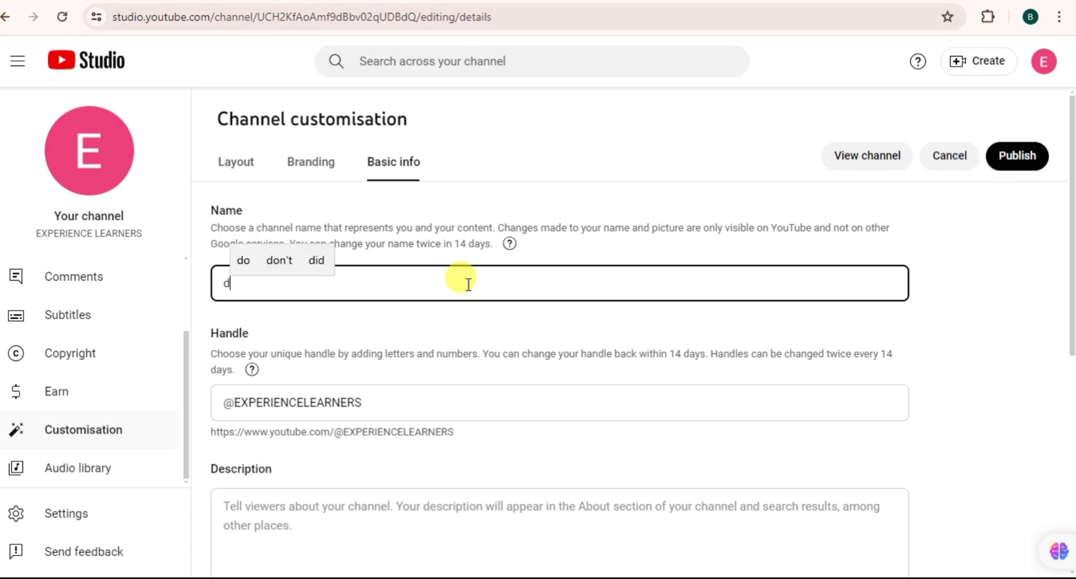
key(BackSpace)
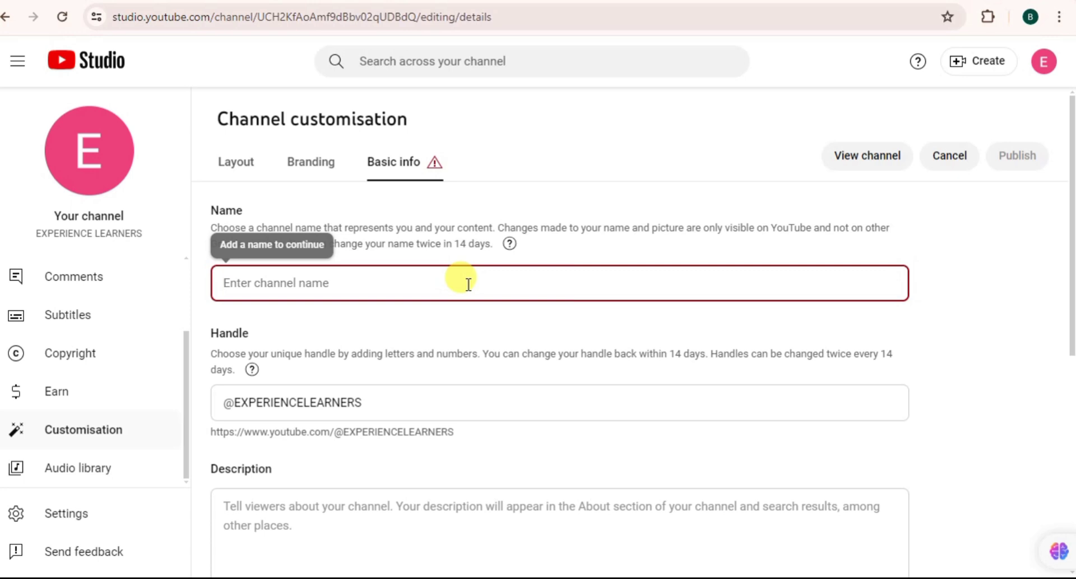
text(ZE)
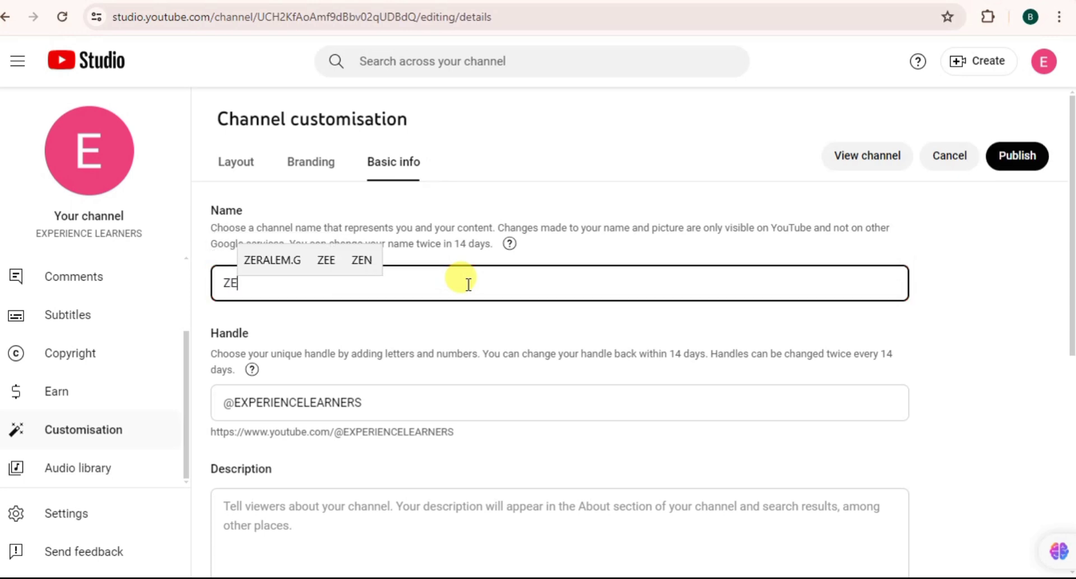
text(RALM)
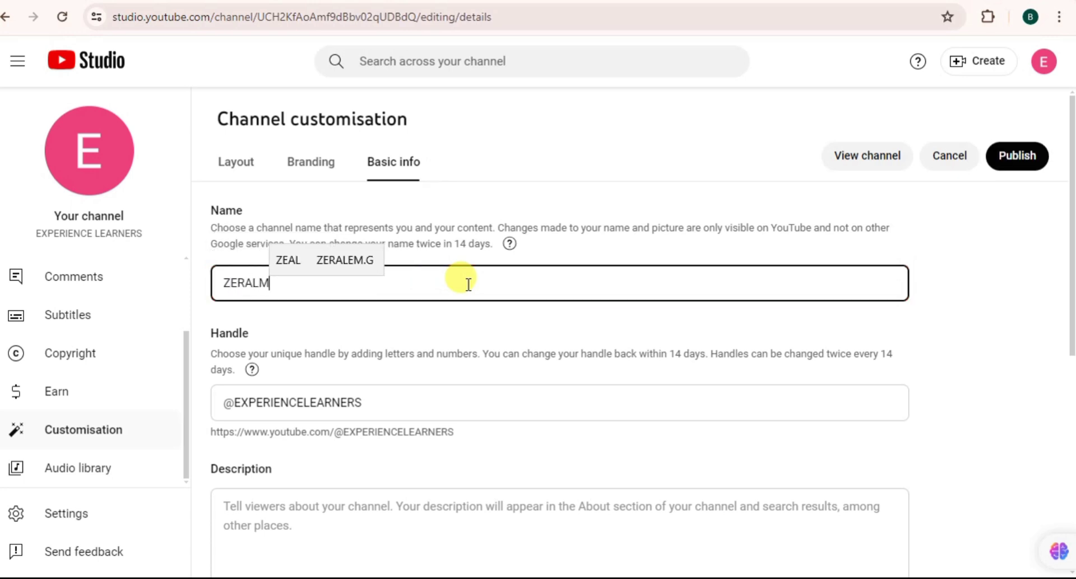
click(361, 260)
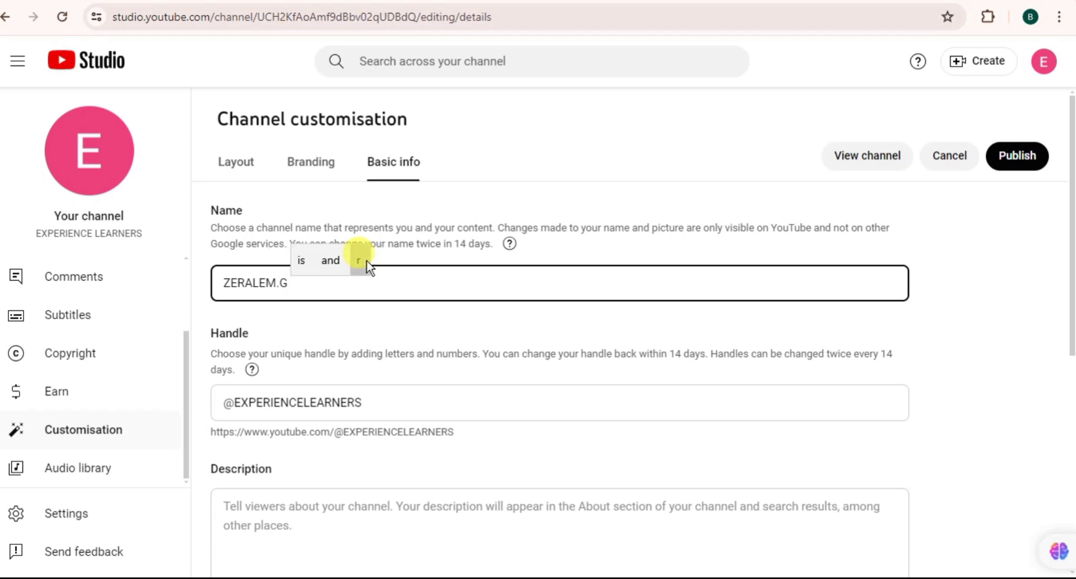
text(TUTO)
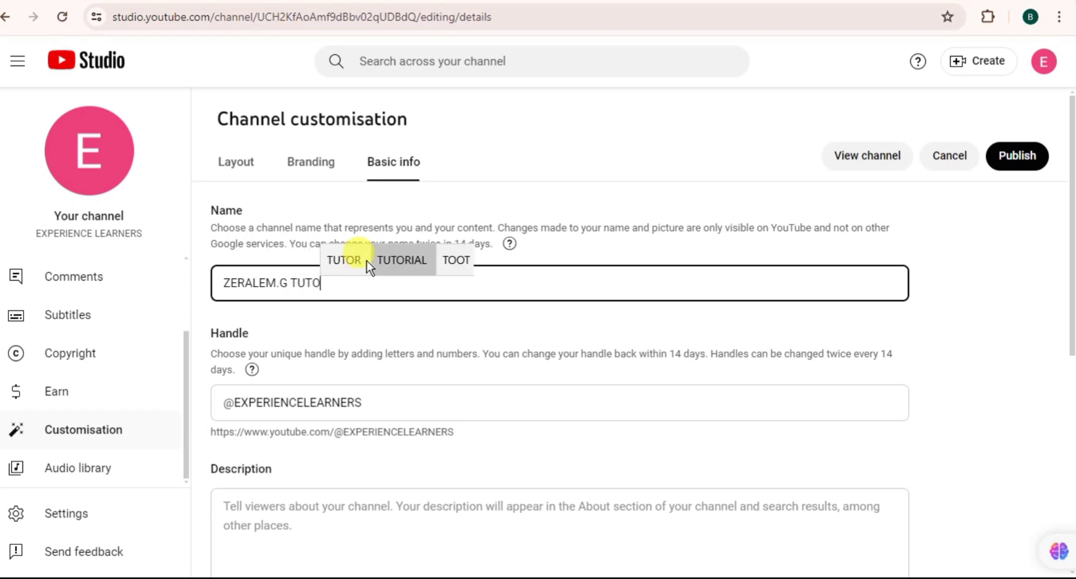
click(384, 260)
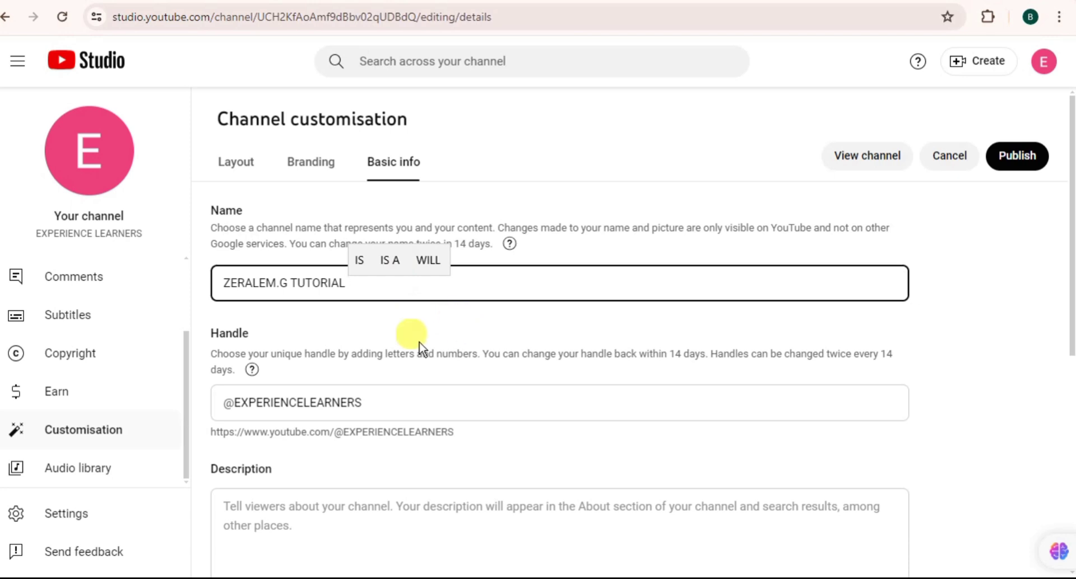
Step: Clear the old handle and paste the copied channel name into the Handle field
click(383, 403)
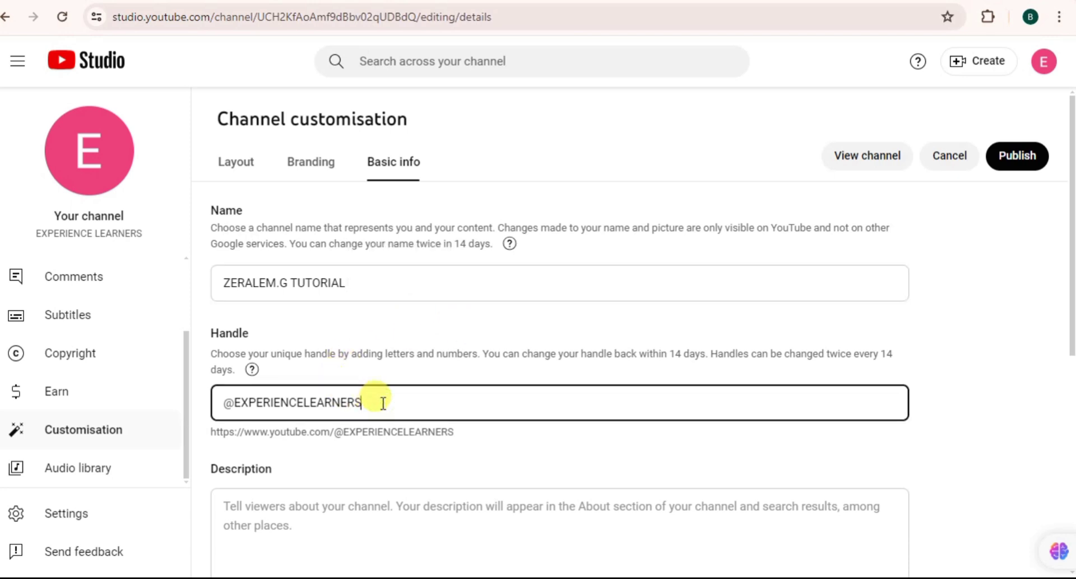
key(BackSpace)
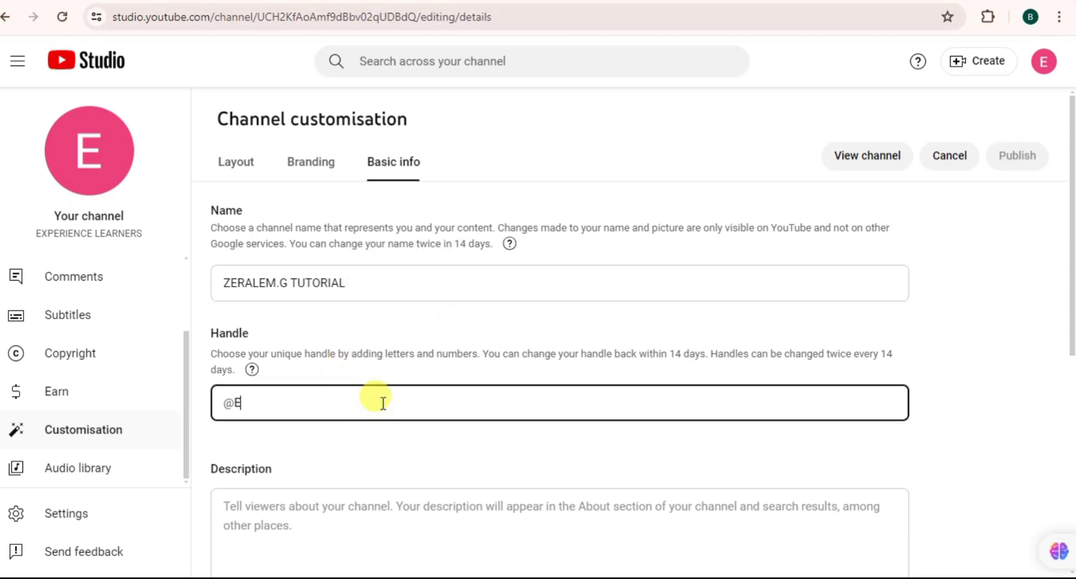
key(BackSpace)
click(444, 281)
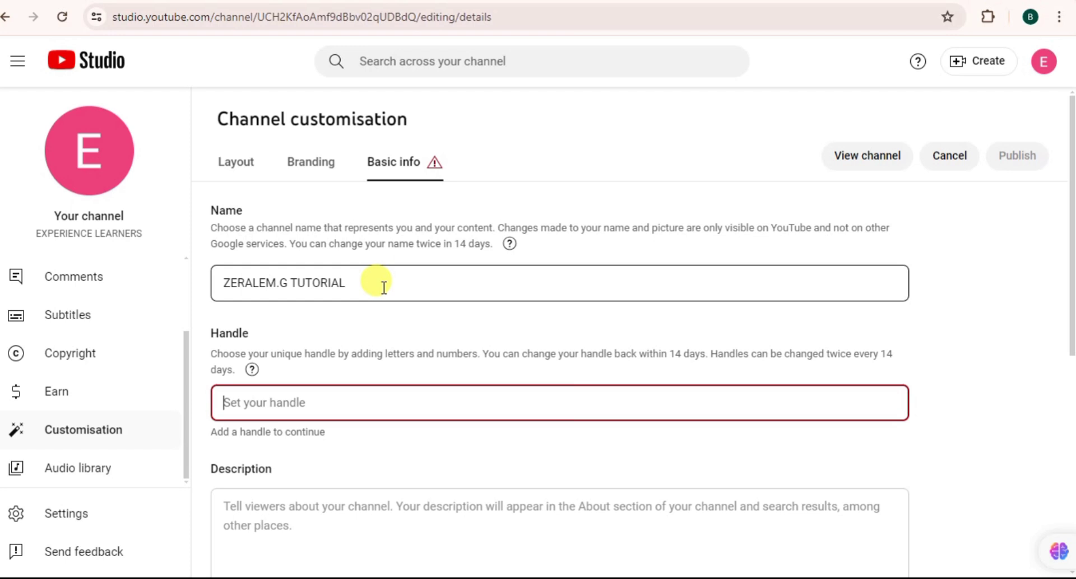
triple_click(350, 278)
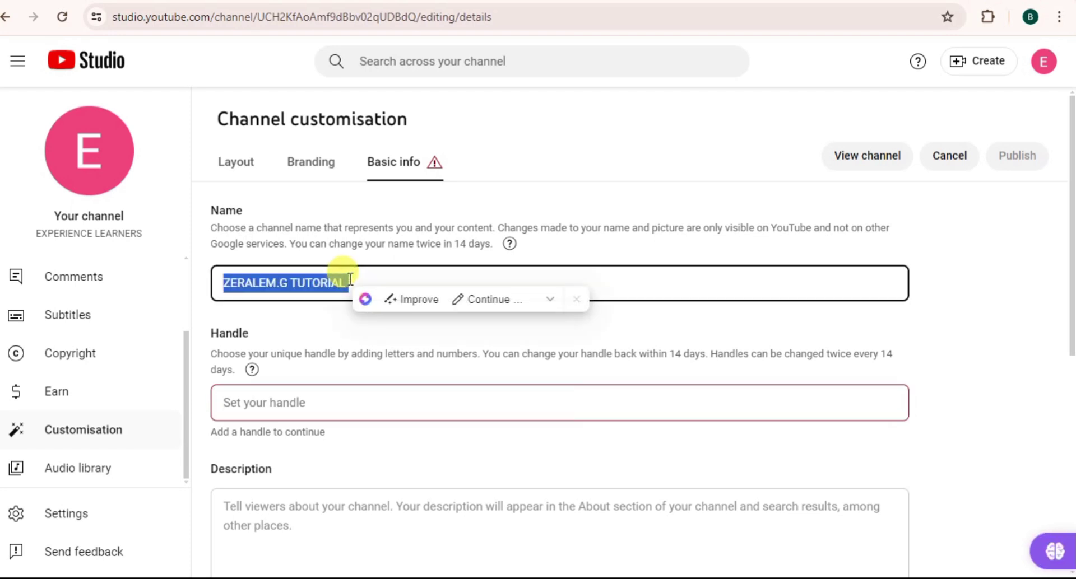
key(ctrl+c)
click(250, 404)
key(ctrl+v)
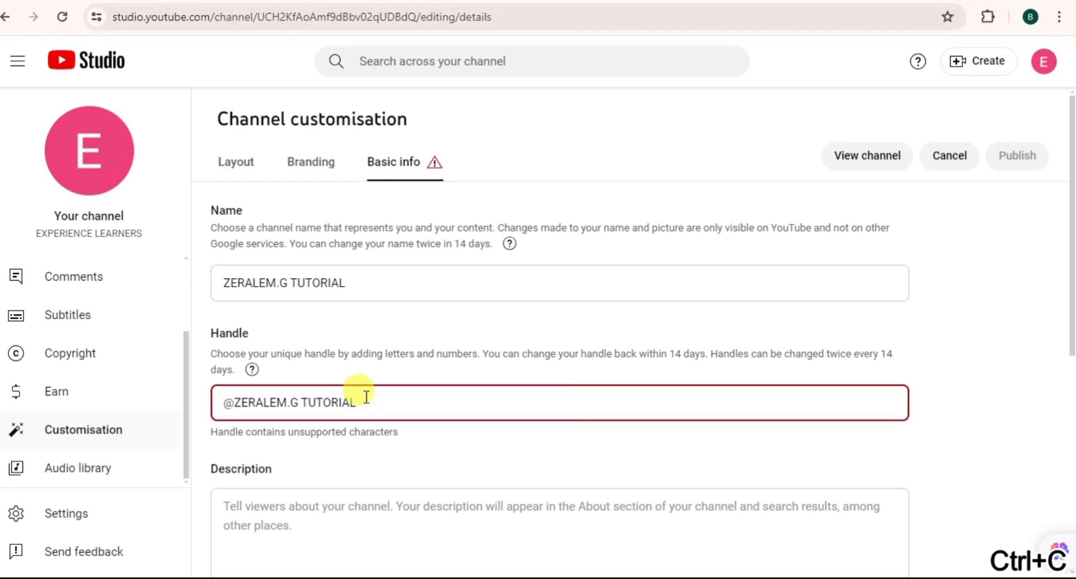
Step: Try handle variations such as adding 2024 or TUTO, then clear the handle entirely
text(2024)
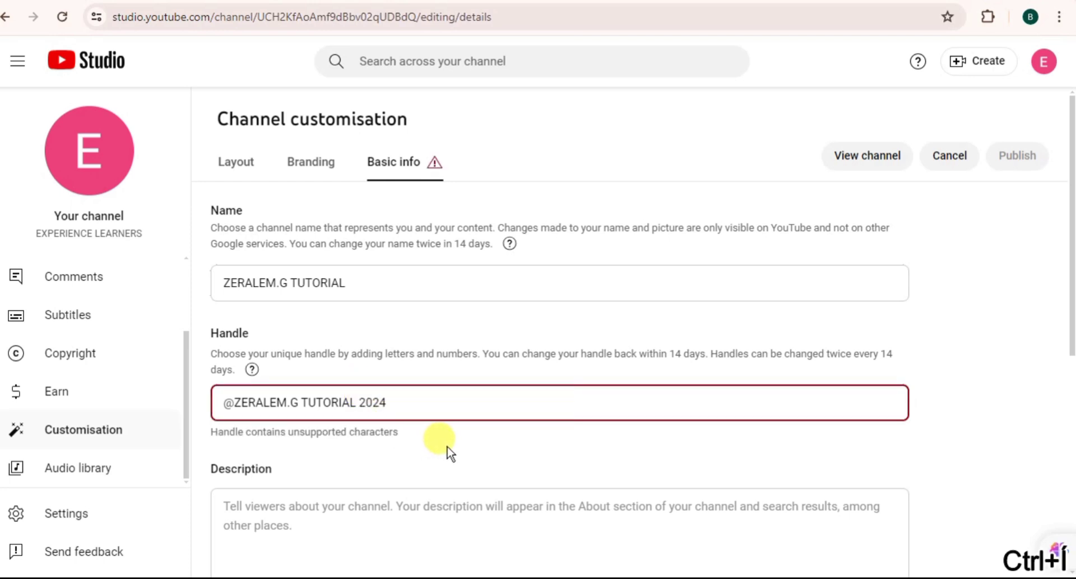
key(BackSpace)
key(BackSpace)
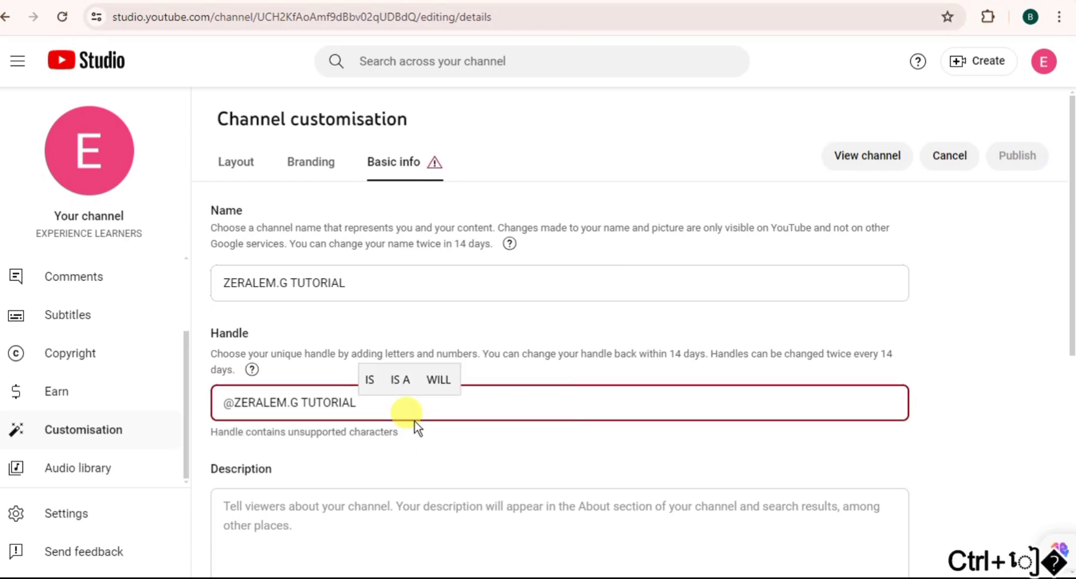
key(BackSpace)
key(BackSpace)
key(BackSpace)
key(BackSpace)
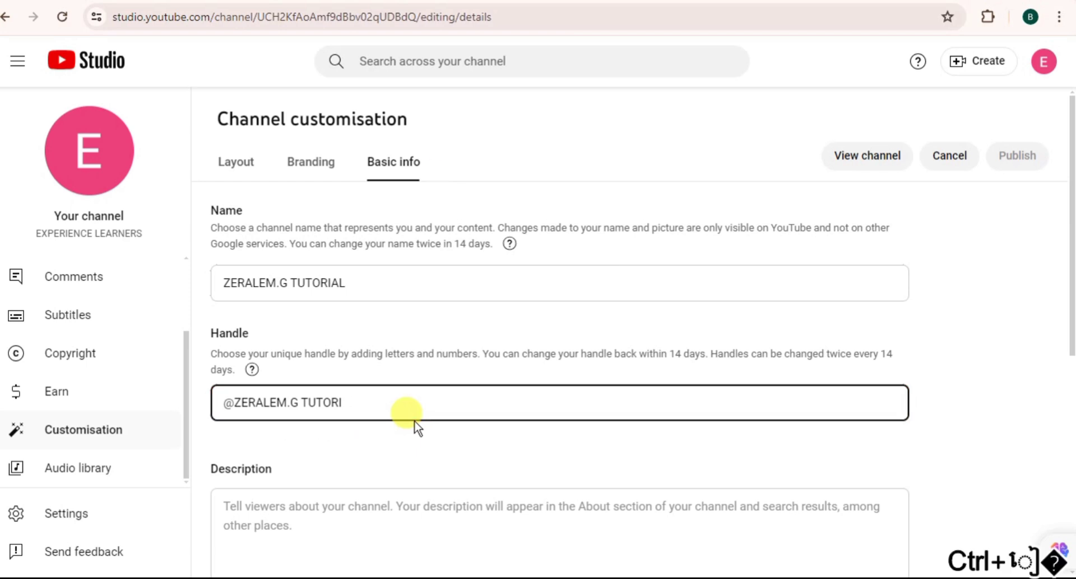
key(BackSpace)
key(BackSpace)
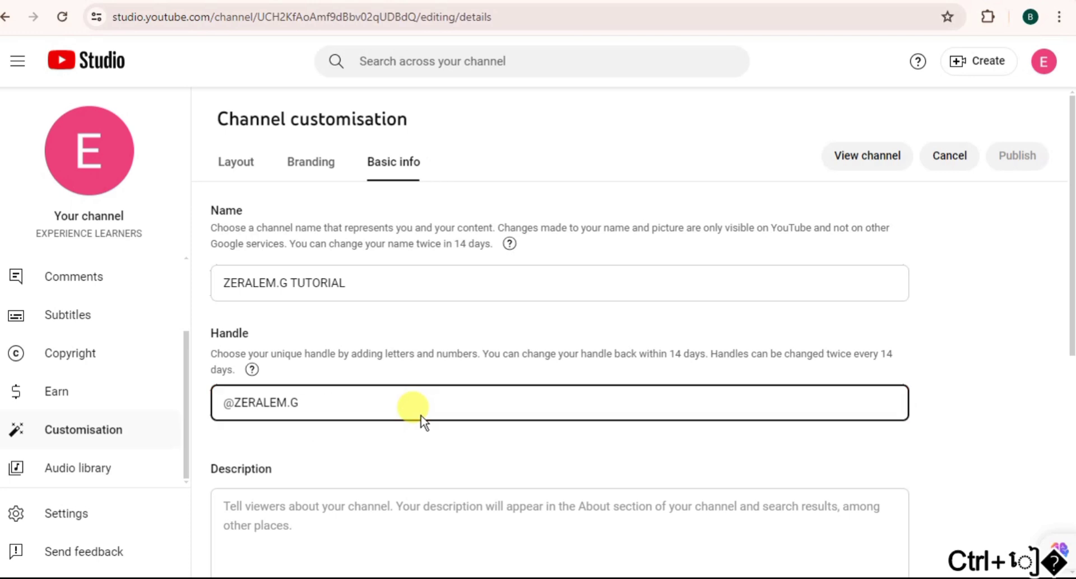
text(T)
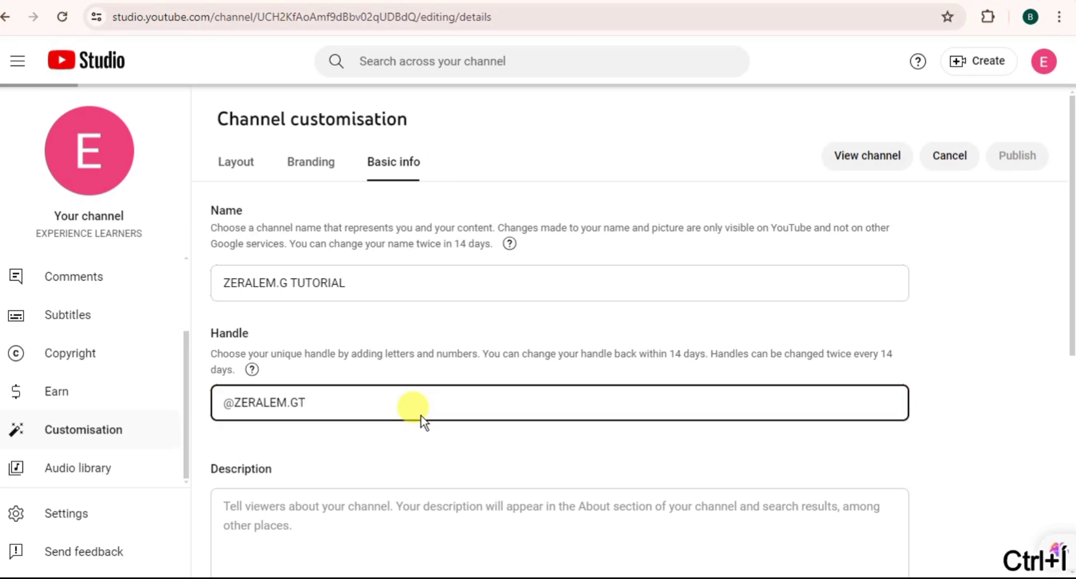
text(OTOT)
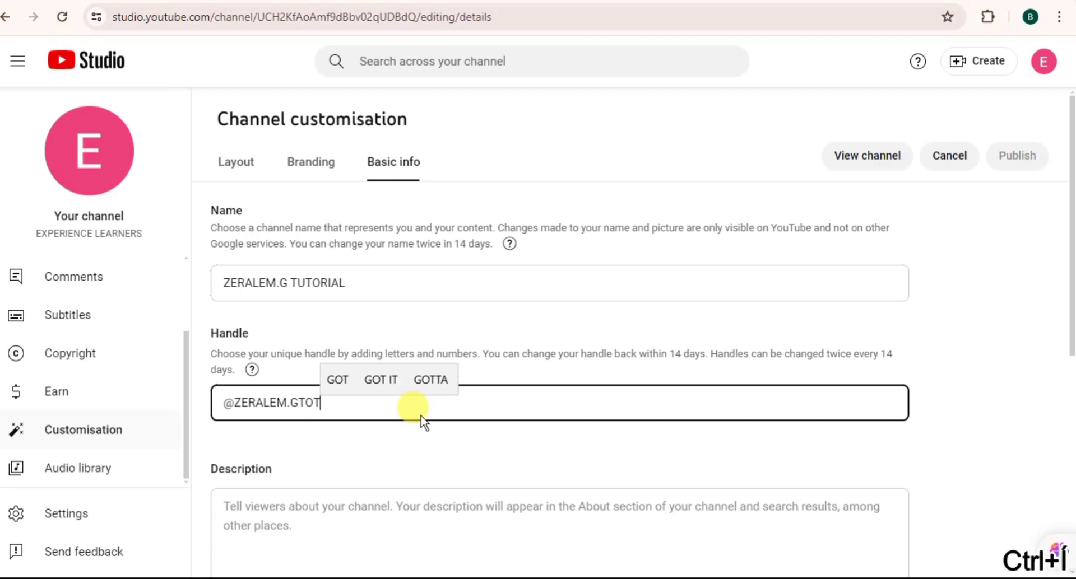
key(BackSpace)
key(BackSpace)
key(BackSpace)
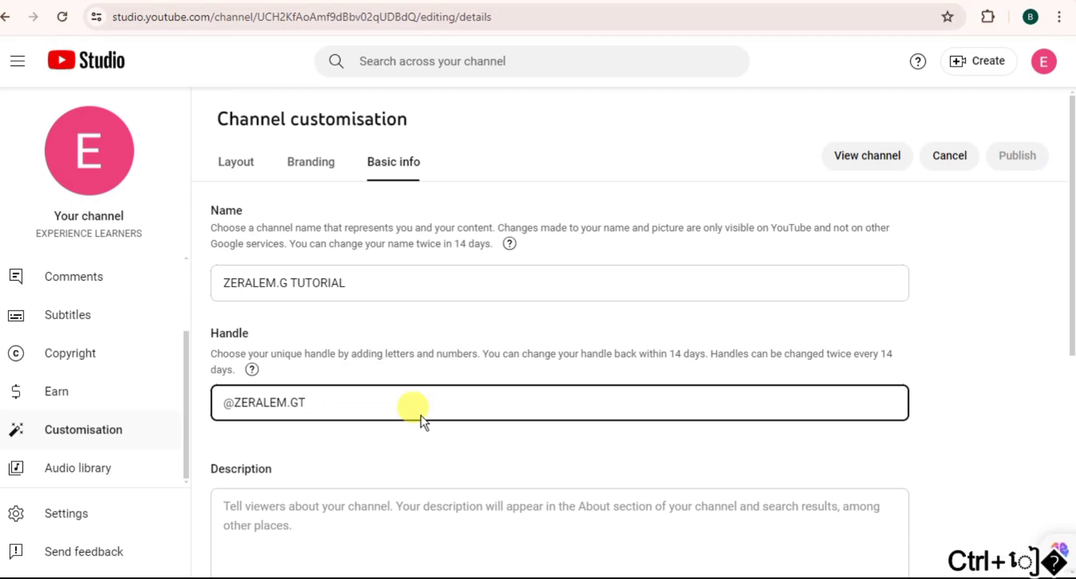
text(UT)
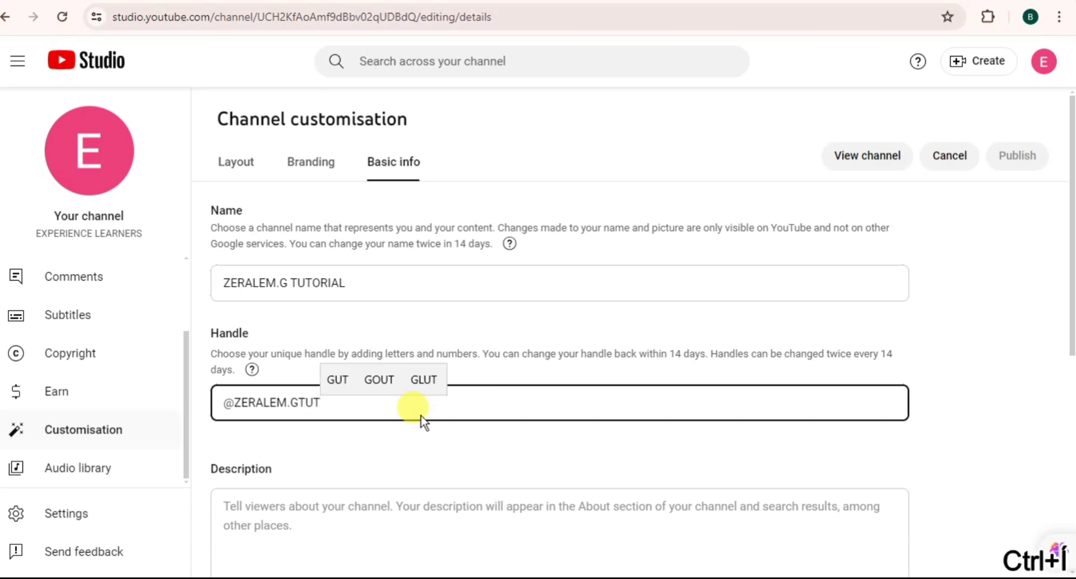
key(BackSpace)
key(BackSpace)
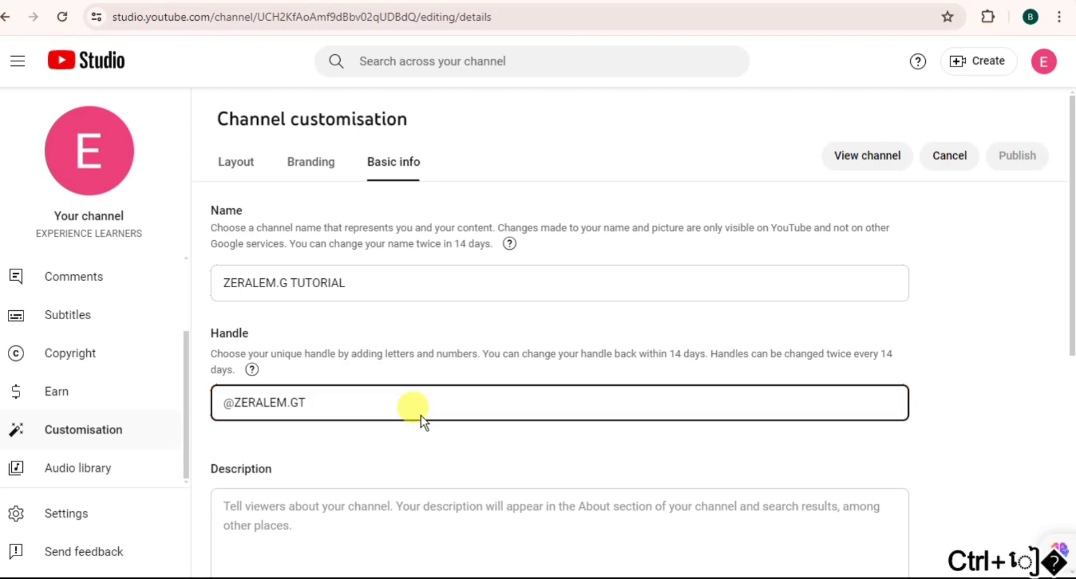
key(BackSpace)
key(BackSpace)
key(BackSpace)
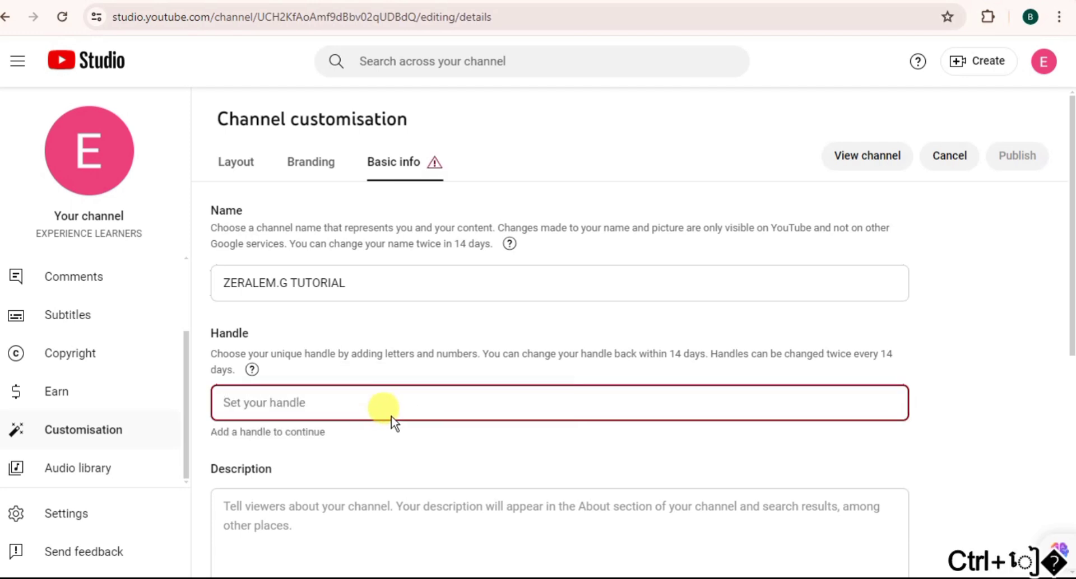
Step: Enter a short handle from the creator's name, dropping the trailing initial, until it shows available
click(347, 287)
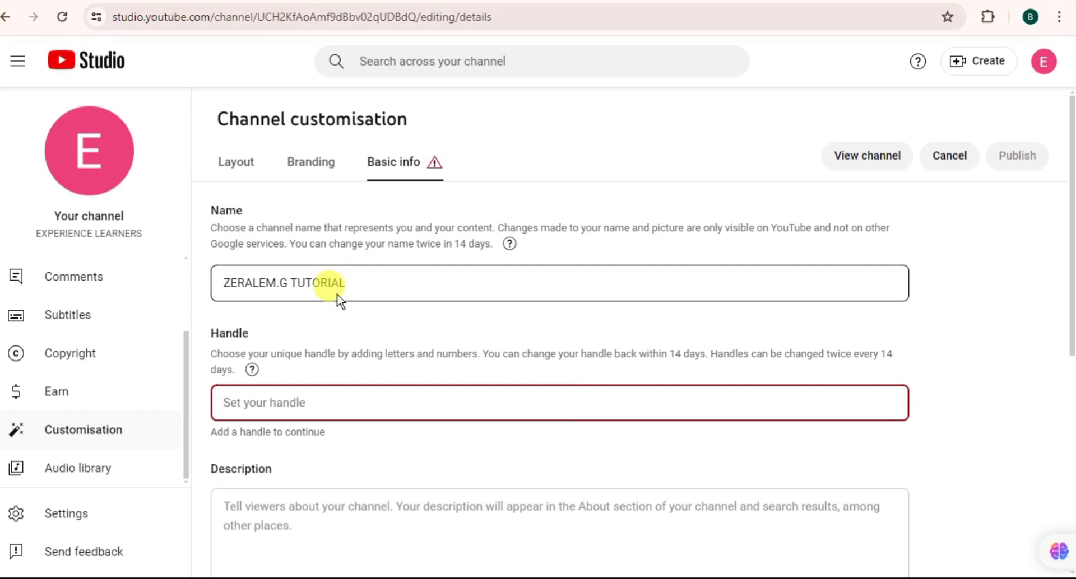
click(272, 419)
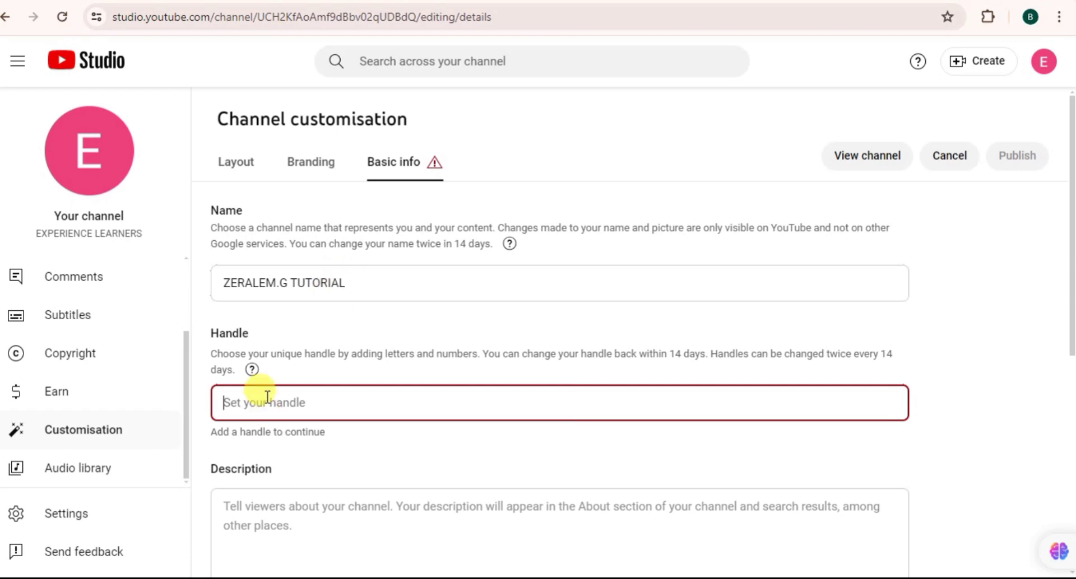
text(ze)
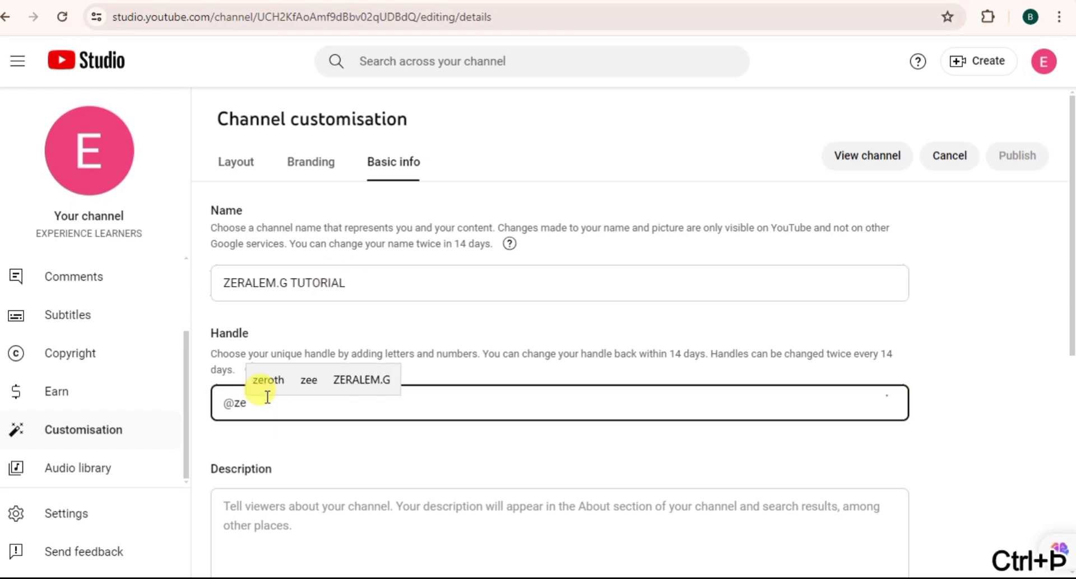
text(ra)
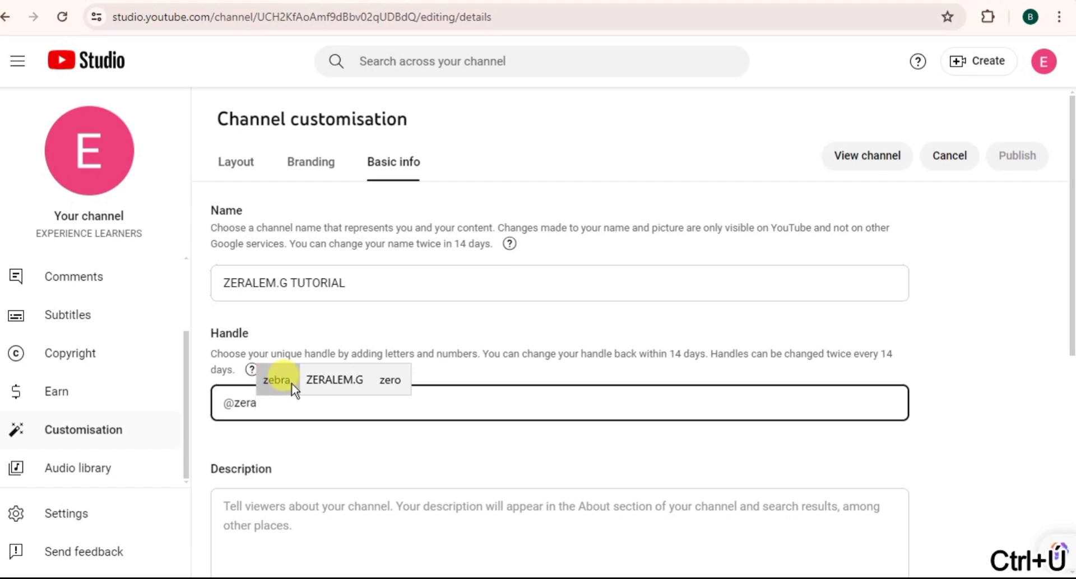
click(330, 381)
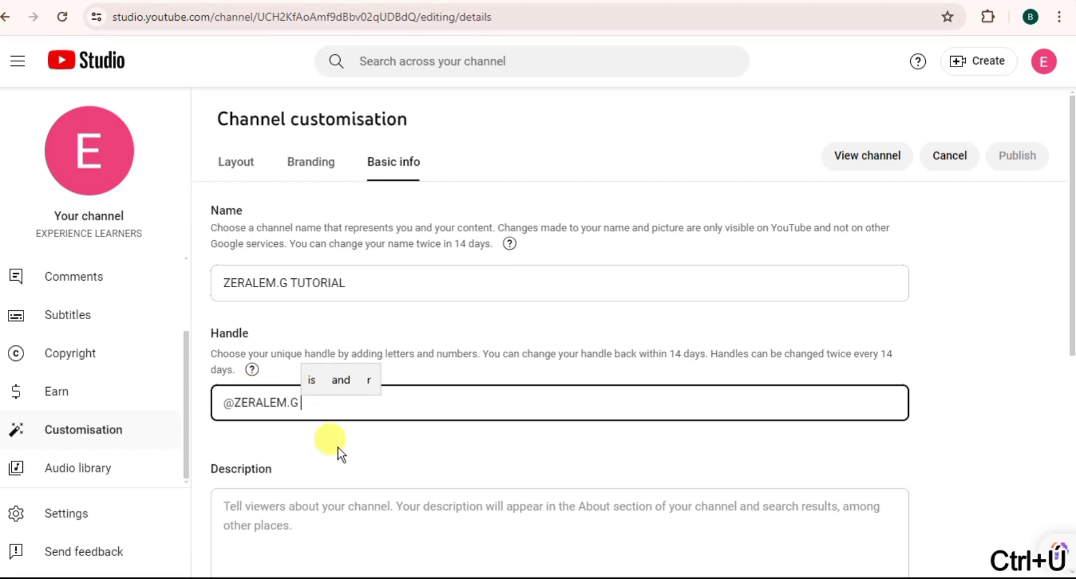
key(ctrl+BackSpace)
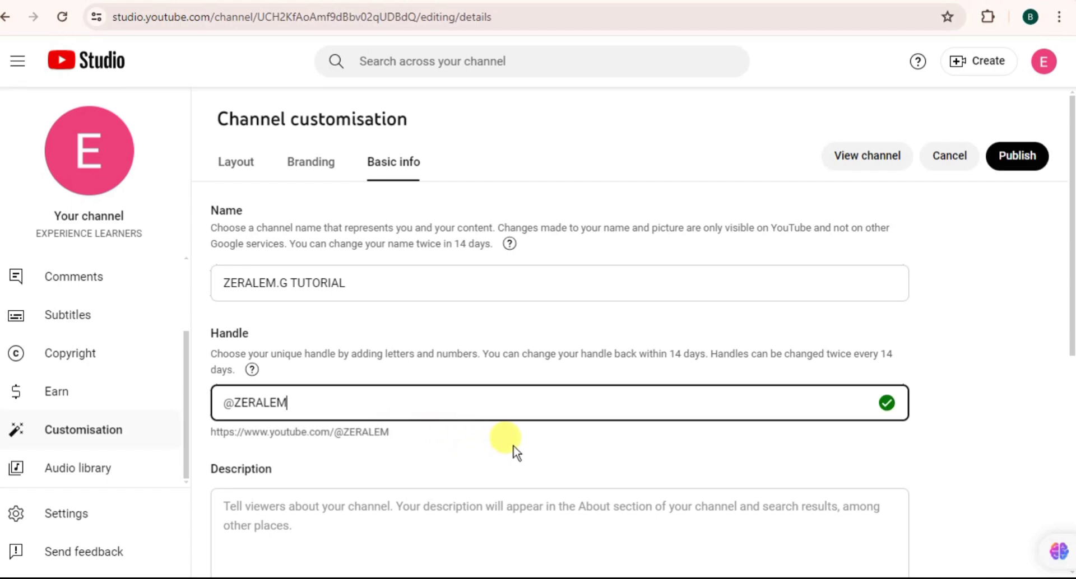
scroll(543, 465, down, 5)
Step: Scroll the YouTube channel page and open its full About description
scroll(544, 465, up, 5)
scroll(543, 465, down, 2)
scroll(545, 469, down, 3)
scroll(545, 469, up, 6)
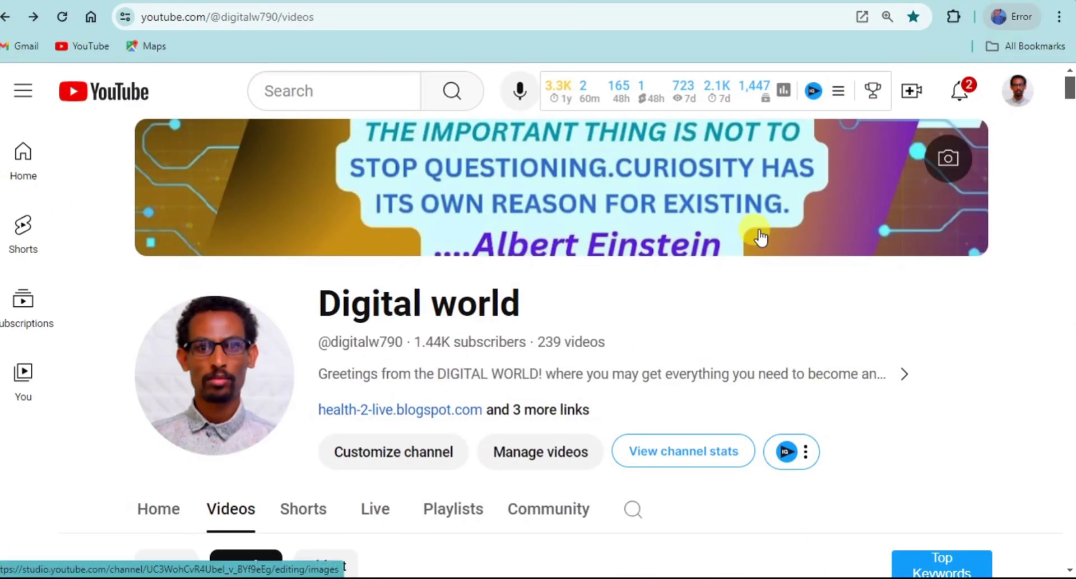
scroll(753, 233, down, 5)
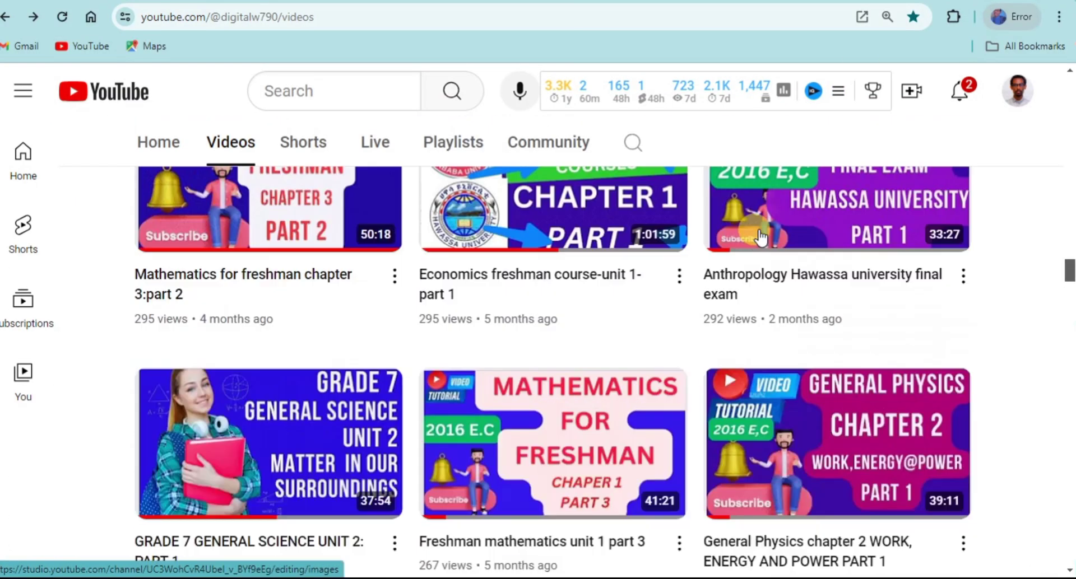
scroll(759, 235, up, 6)
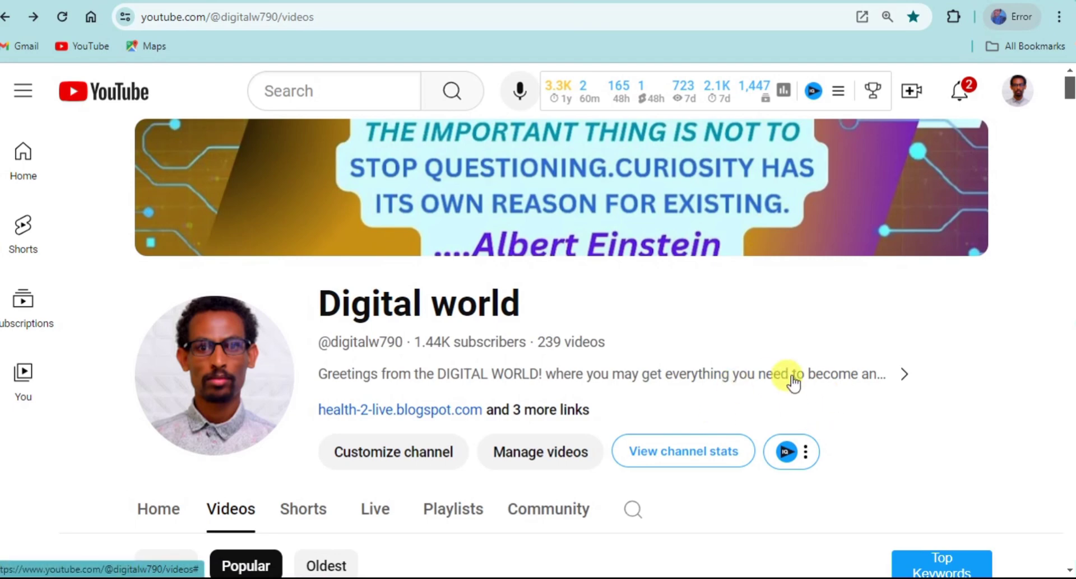
click(900, 371)
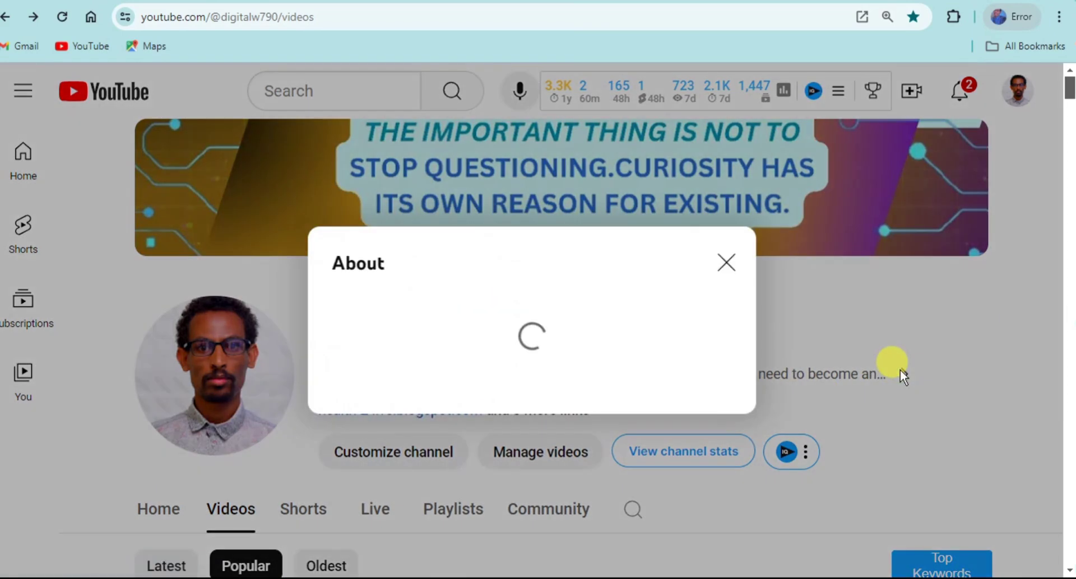
scroll(721, 336, down, 10)
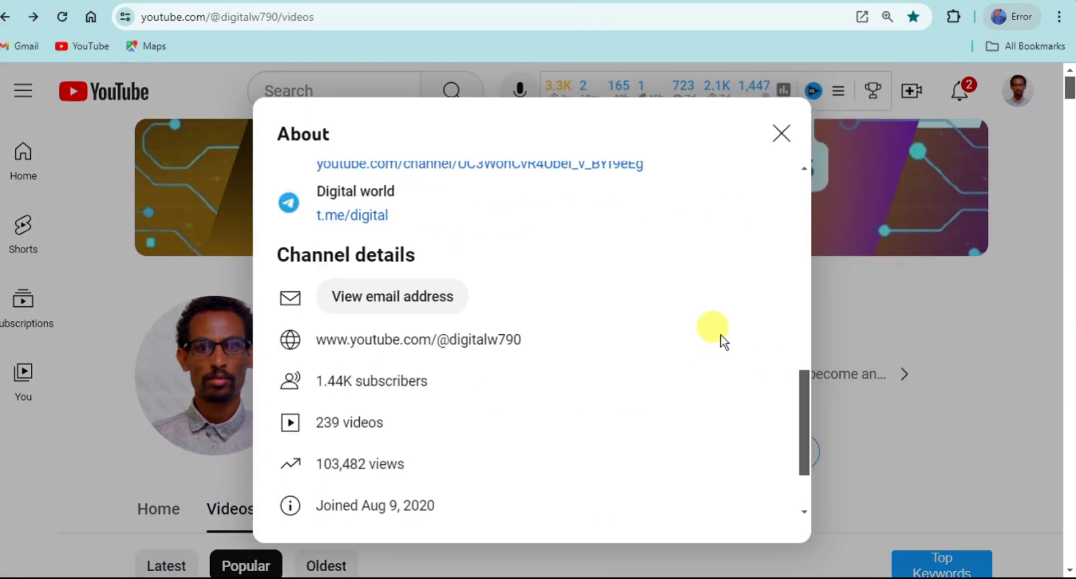
scroll(723, 339, up, 10)
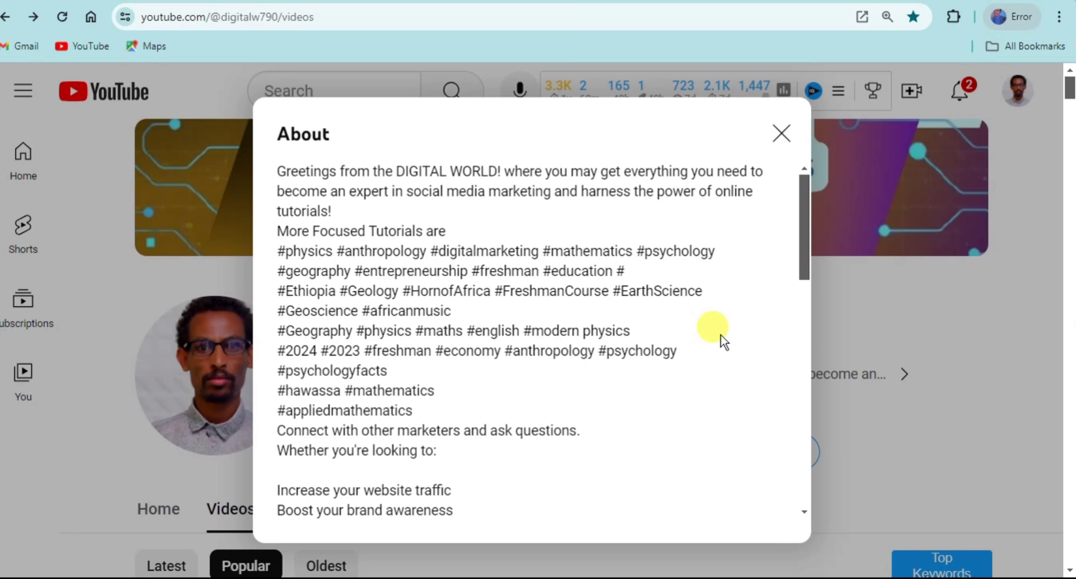
Step: Review and close the About details, then return to the Studio Channel customisation window
scroll(719, 348, down, 10)
scroll(719, 349, up, 10)
scroll(719, 349, down, 10)
scroll(717, 348, up, 10)
click(782, 133)
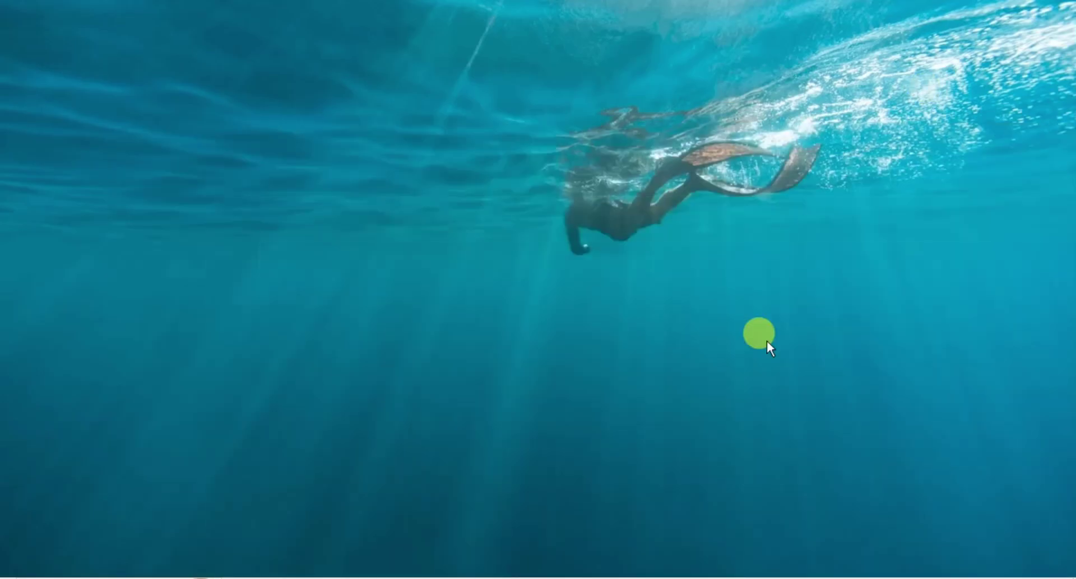
mouse_move(643, 567)
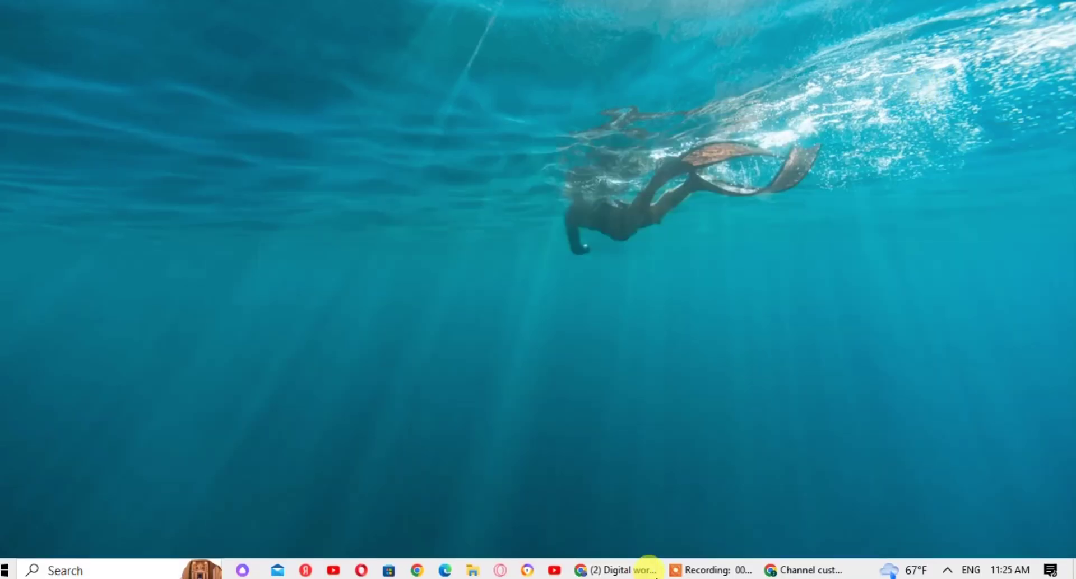
click(811, 567)
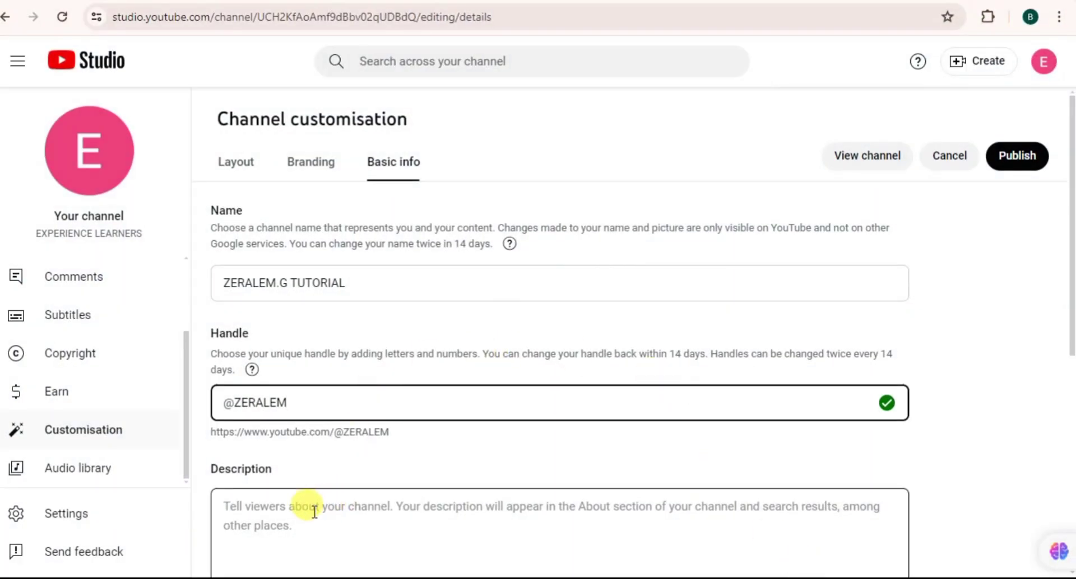
Step: Add a channel name and description translation with Amharic as the original language
scroll(314, 512, down, 7)
scroll(312, 510, up, 7)
scroll(315, 512, down, 3)
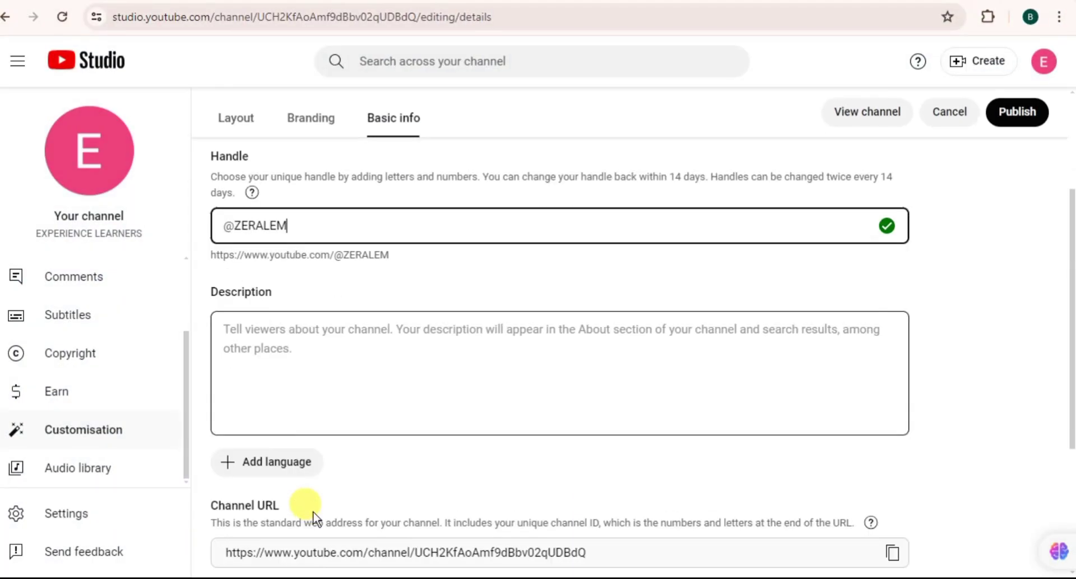
click(278, 465)
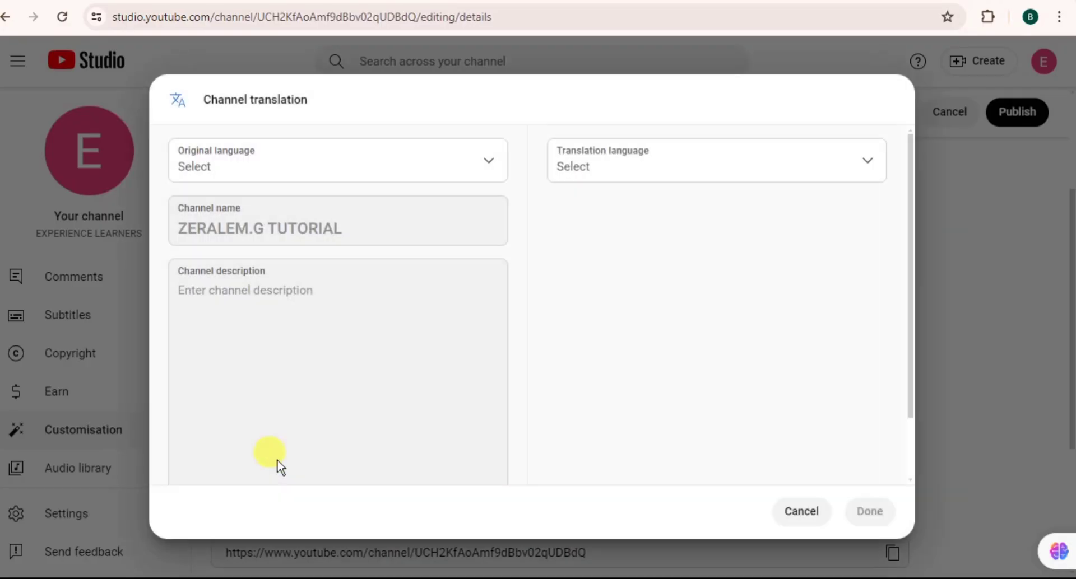
click(490, 164)
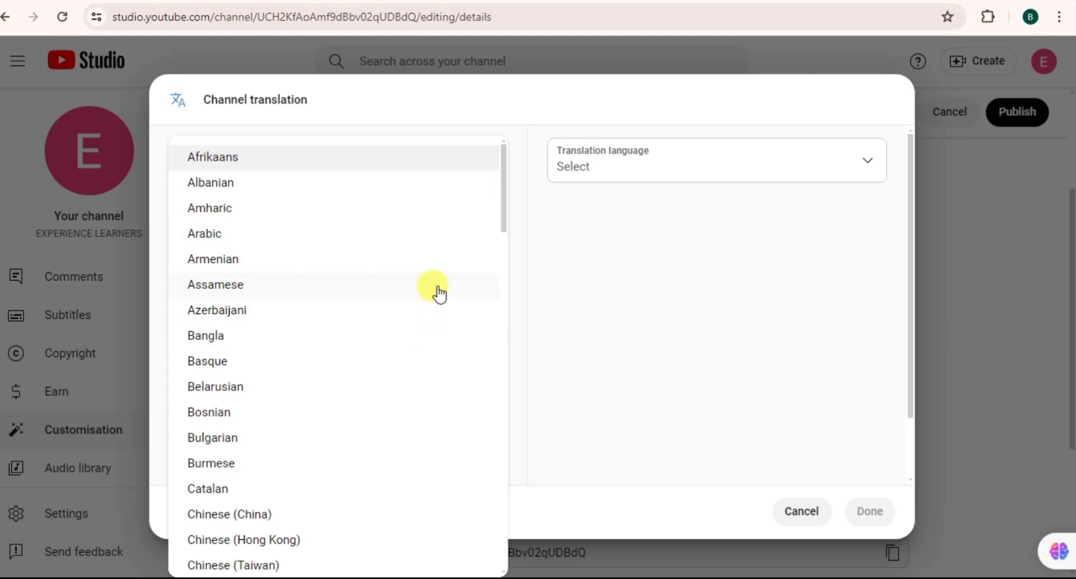
click(308, 208)
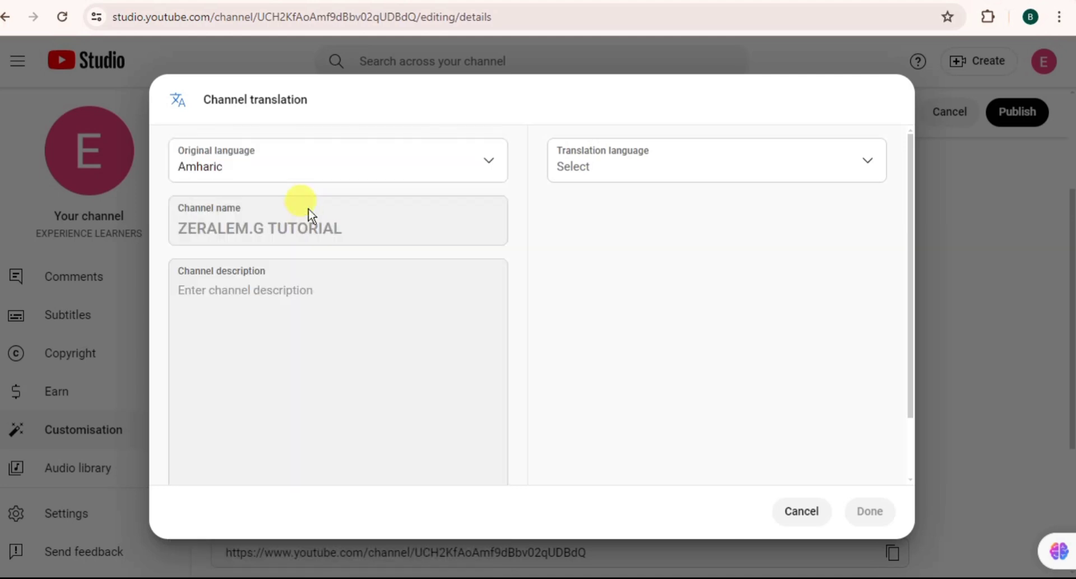
click(490, 163)
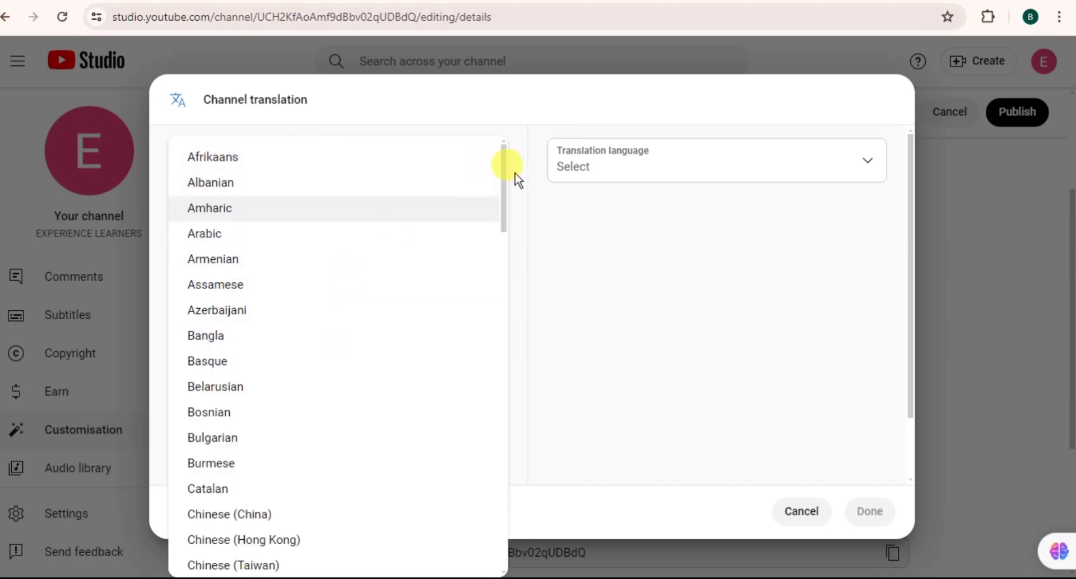
click(594, 282)
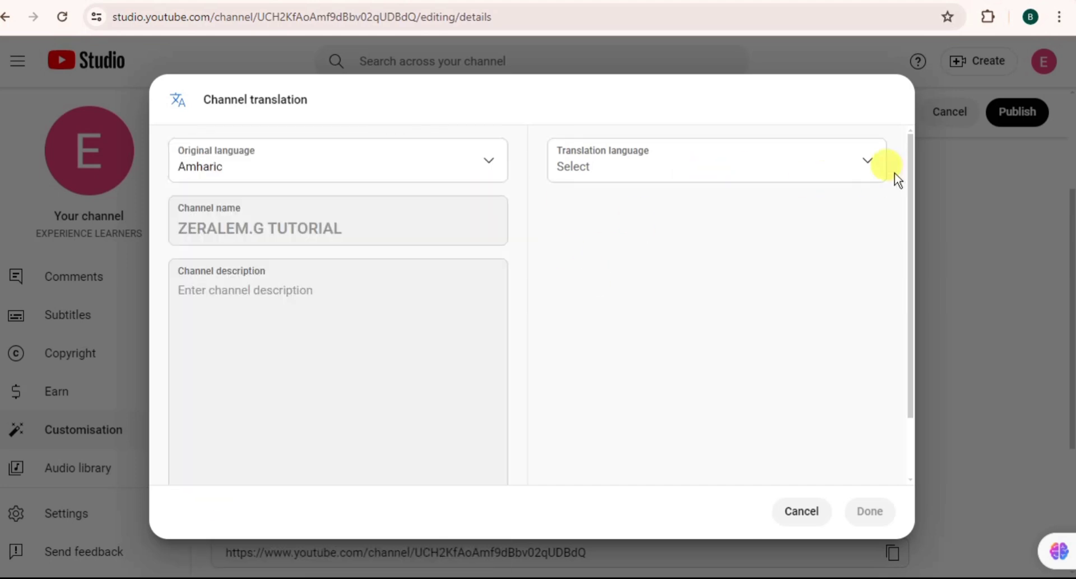
Step: Bring up the Translation language list to choose a target language
click(869, 162)
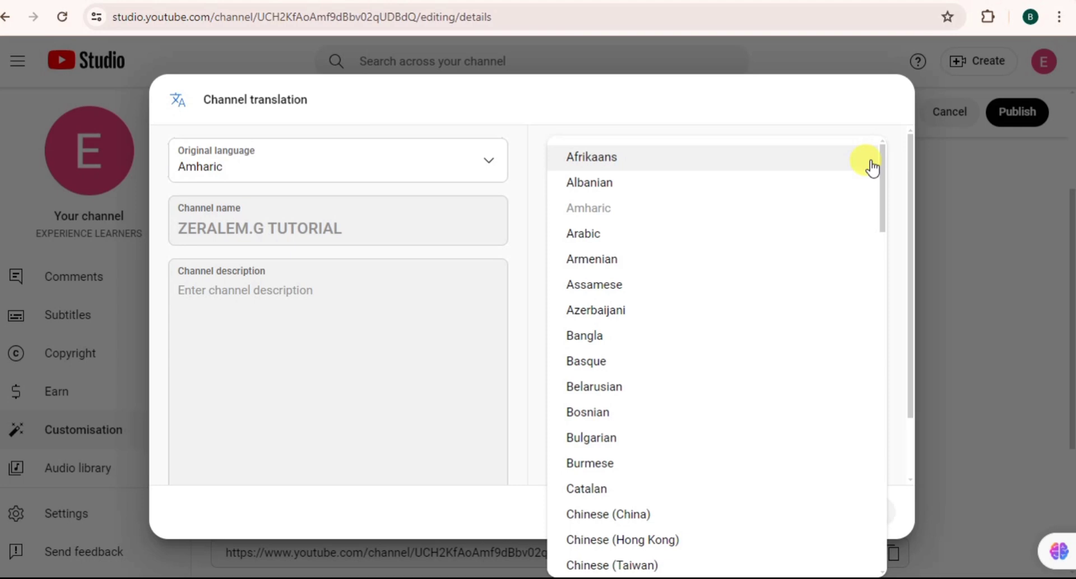
click(440, 310)
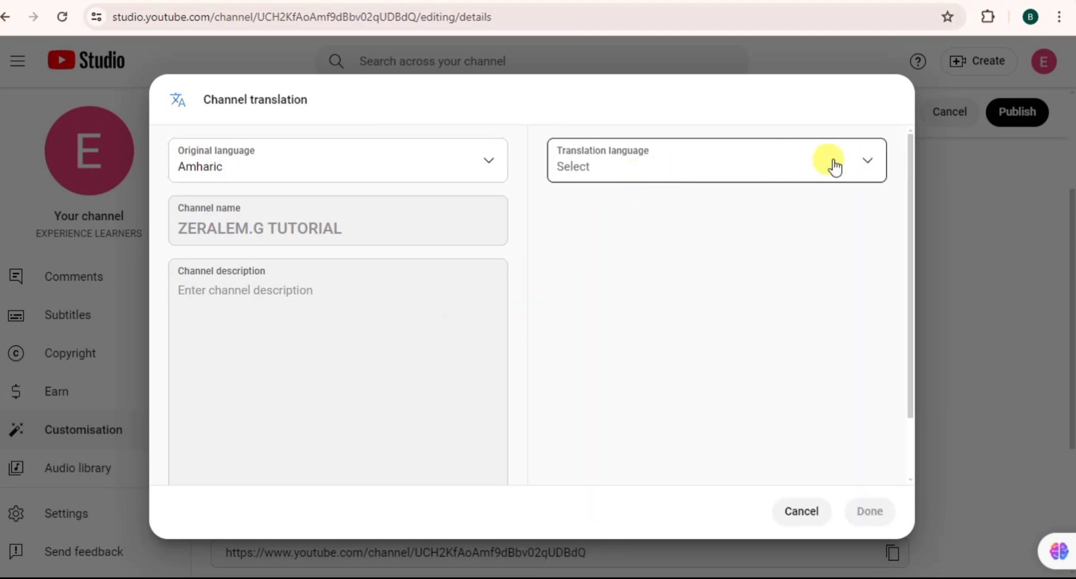
click(872, 165)
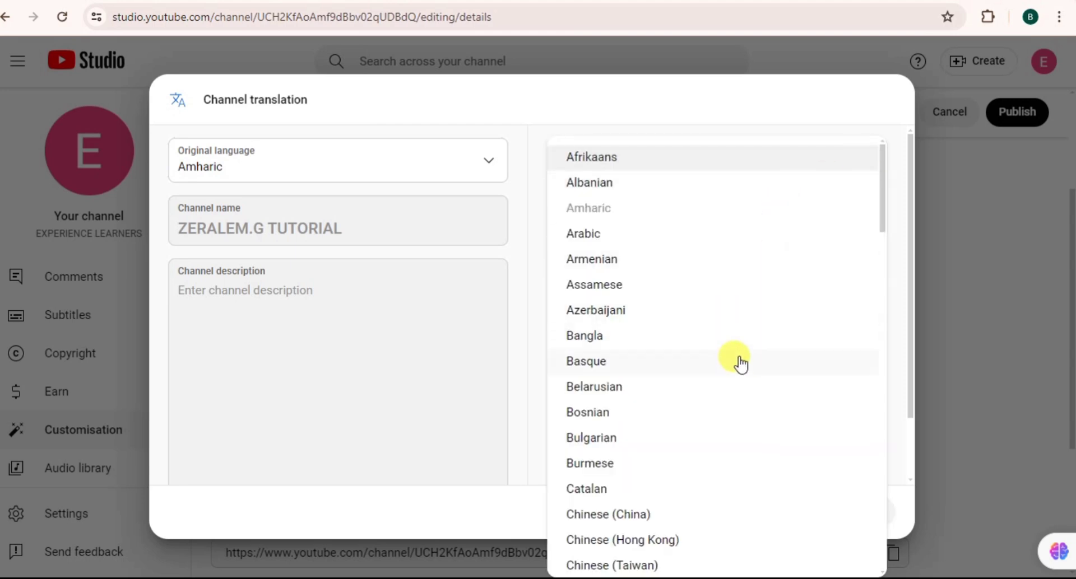
scroll(881, 257, down, 5)
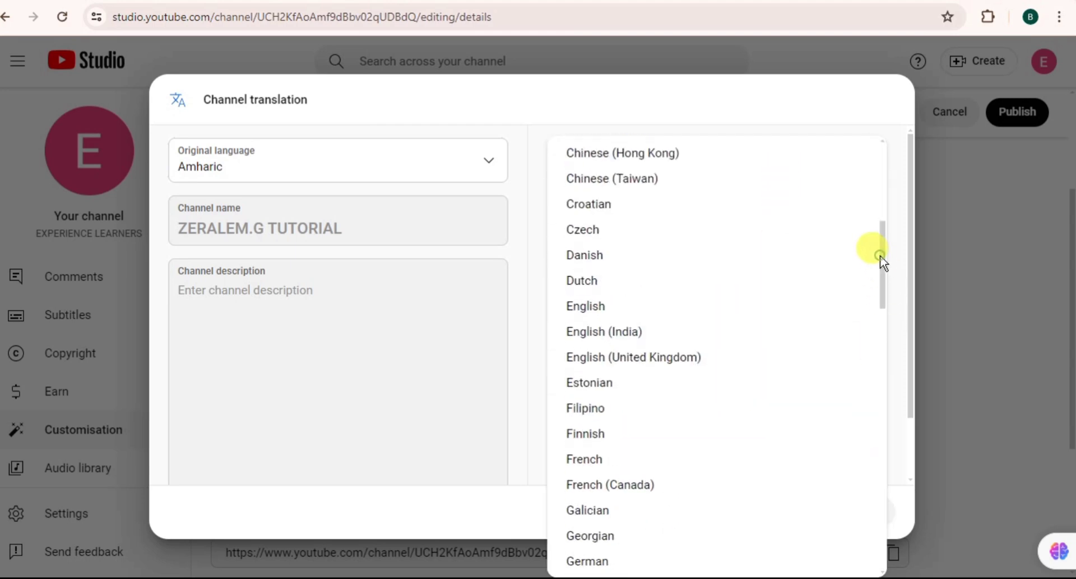
Step: Choose English as the translation language and start the translated description
click(593, 307)
scroll(687, 309, down, 2)
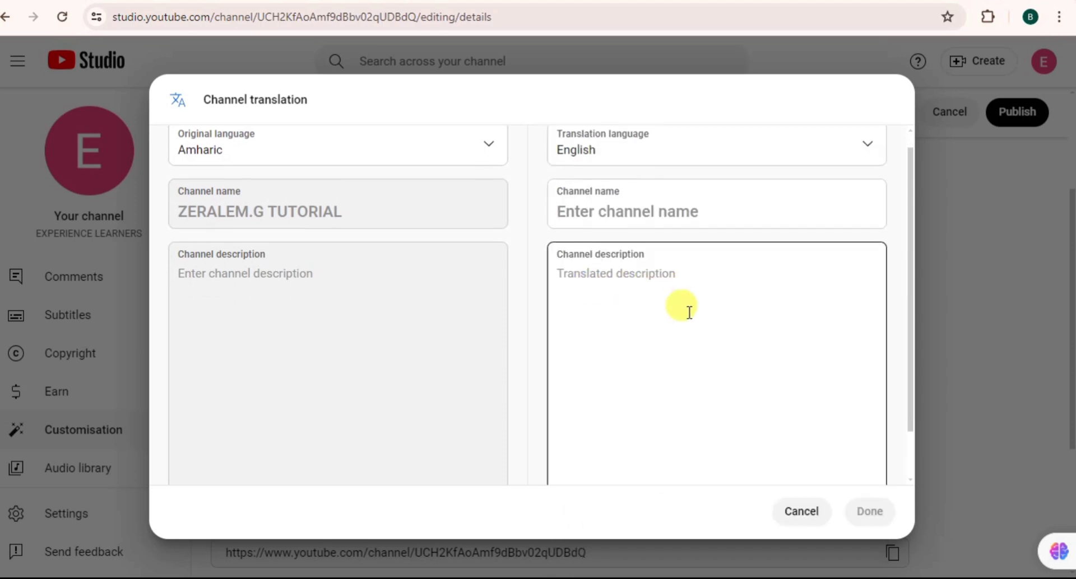
scroll(688, 312, up, 2)
scroll(689, 312, down, 1)
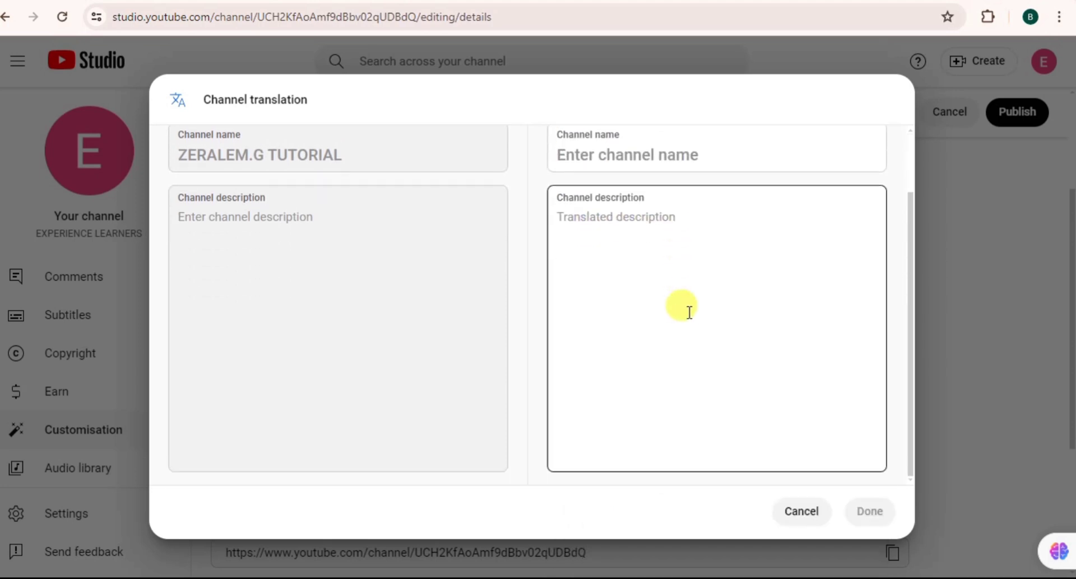
scroll(688, 309, up, 1)
scroll(687, 310, down, 1)
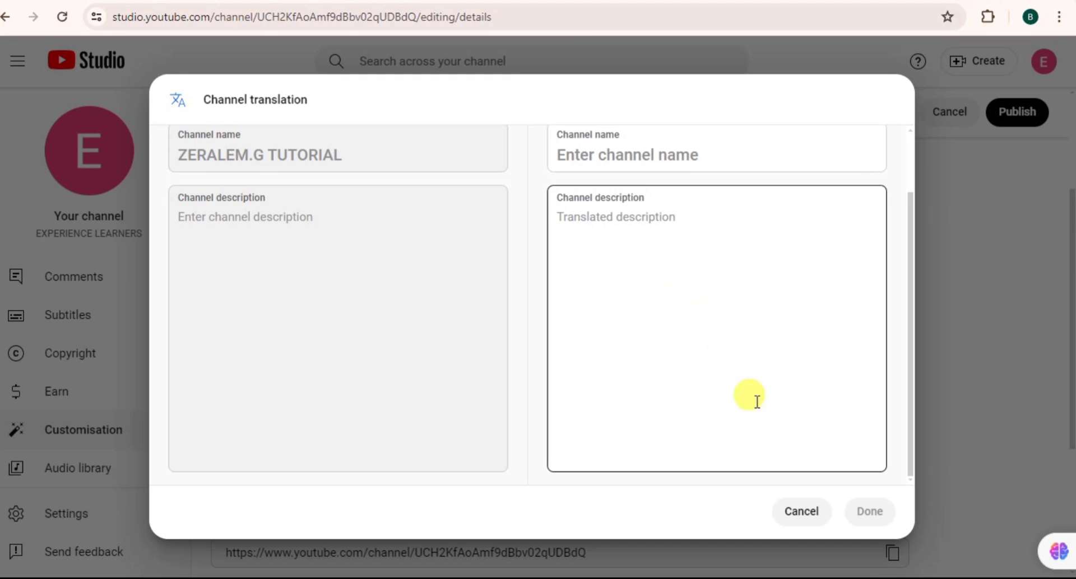
click(587, 226)
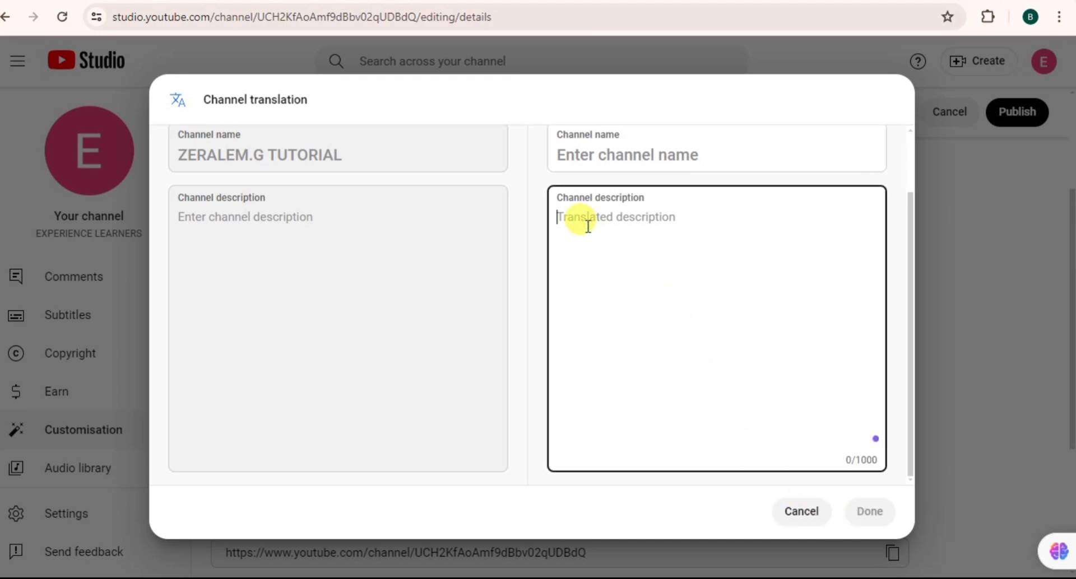
Step: Enter the translated channel name ending in 'tutor' from suggestions and click Done
click(621, 158)
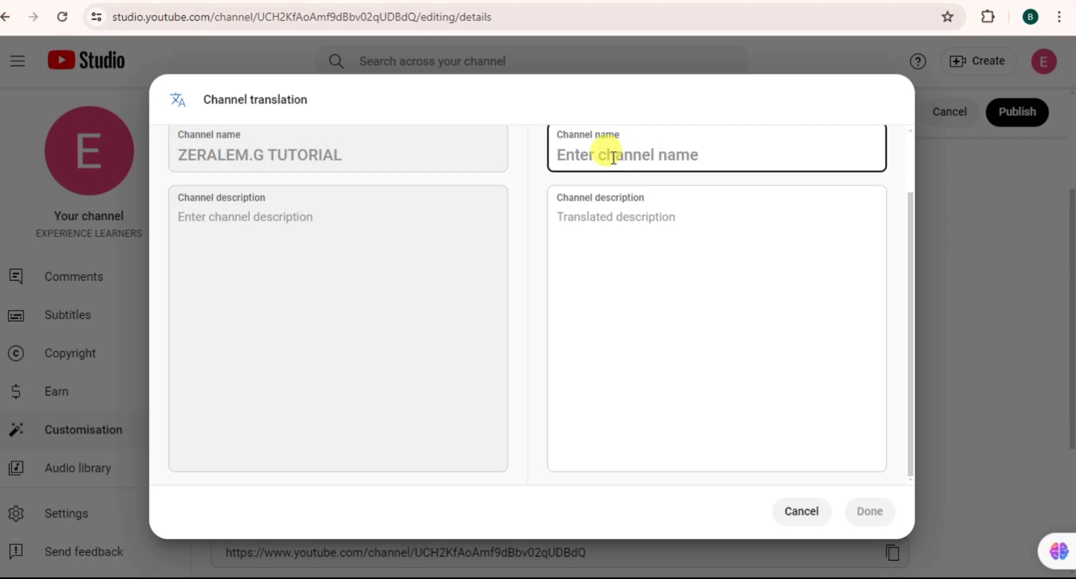
text(ze)
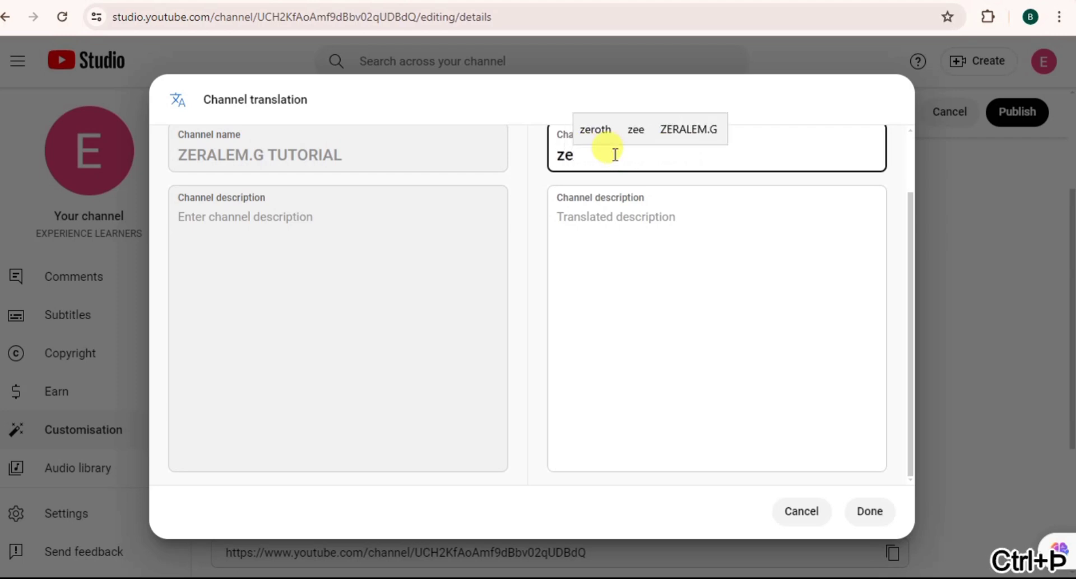
click(695, 125)
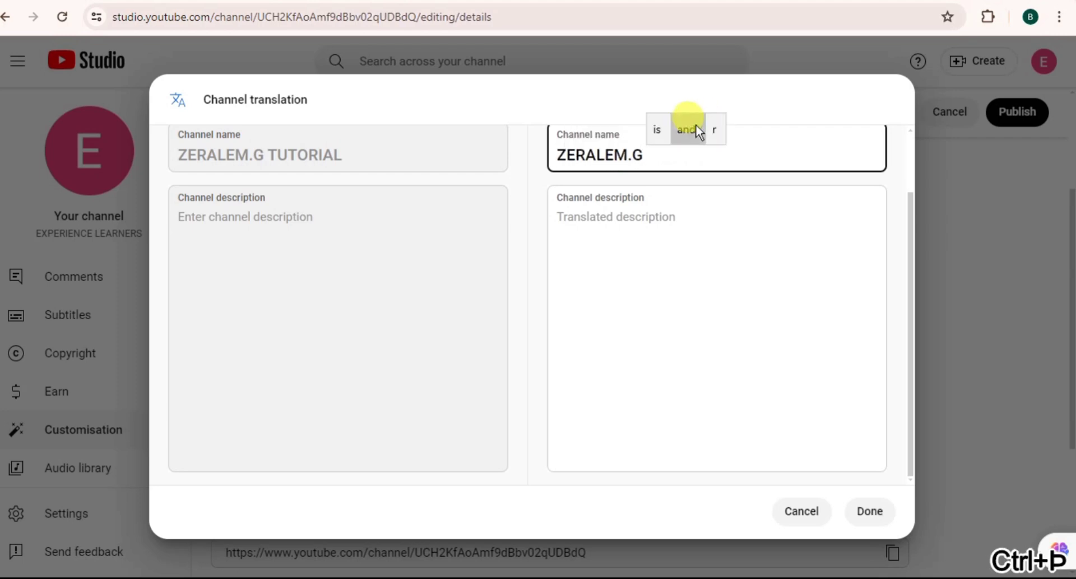
text(tuti)
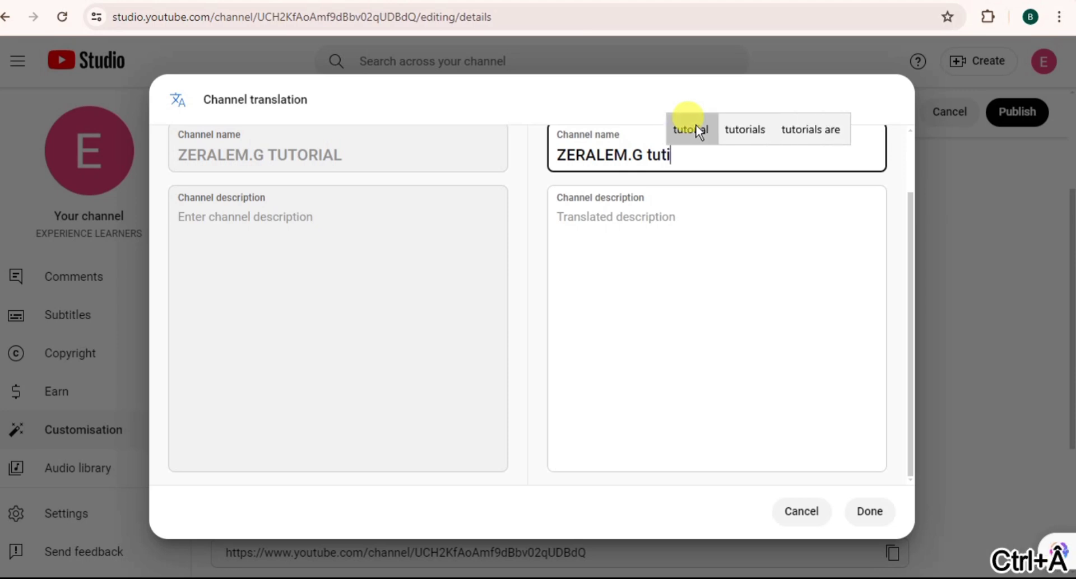
click(725, 132)
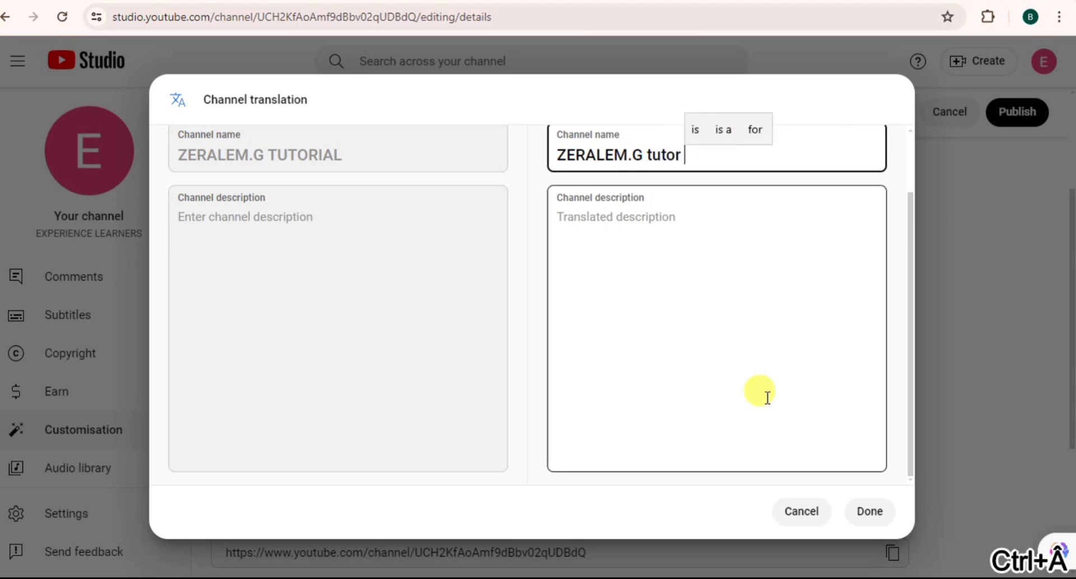
click(870, 515)
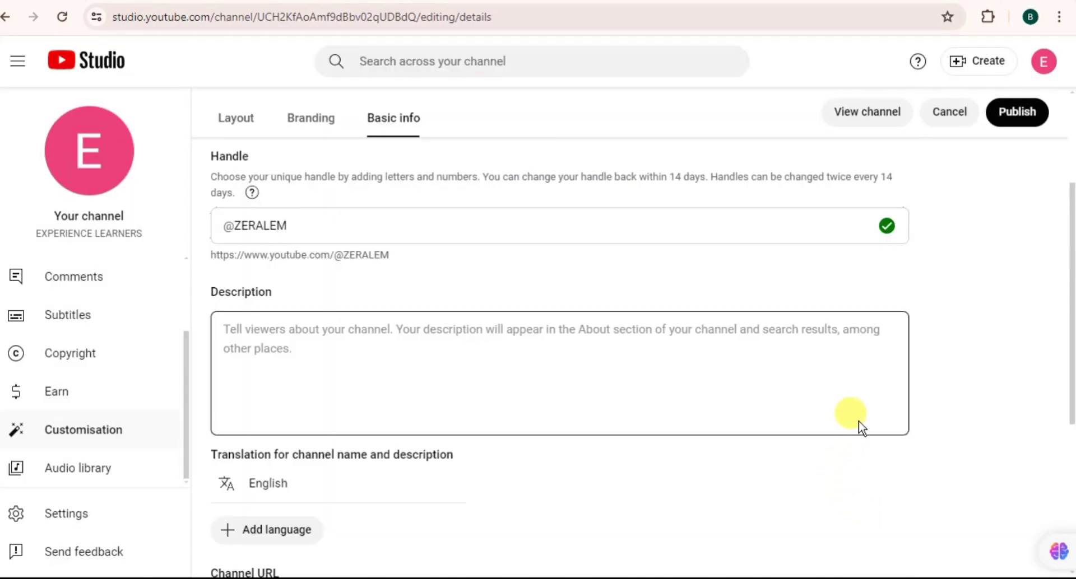
Step: Add a new, empty external link entry under Basic info
scroll(862, 429, down, 4)
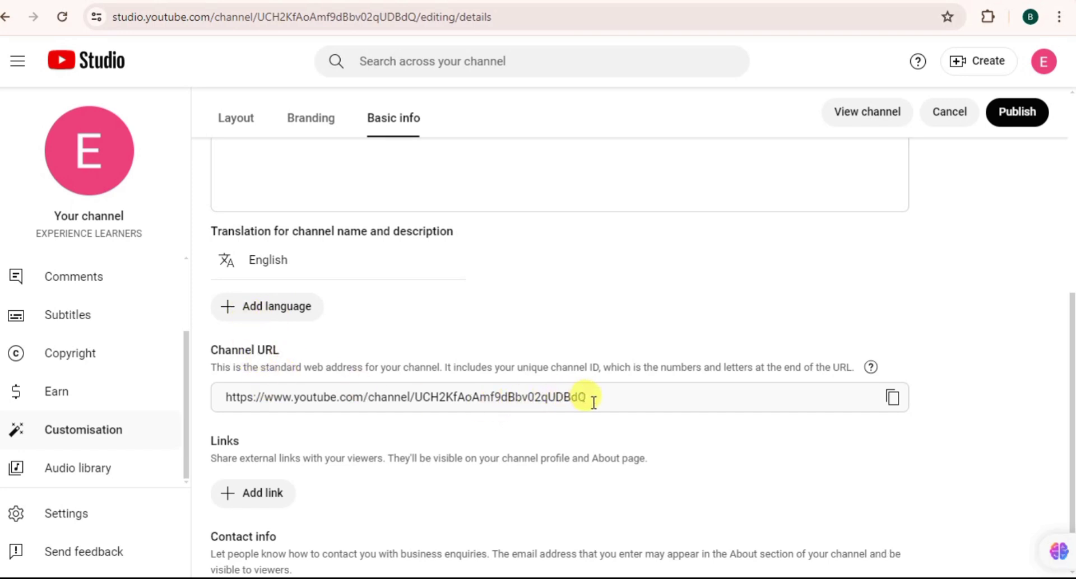
scroll(602, 405, down, 1)
key(ctrl+c)
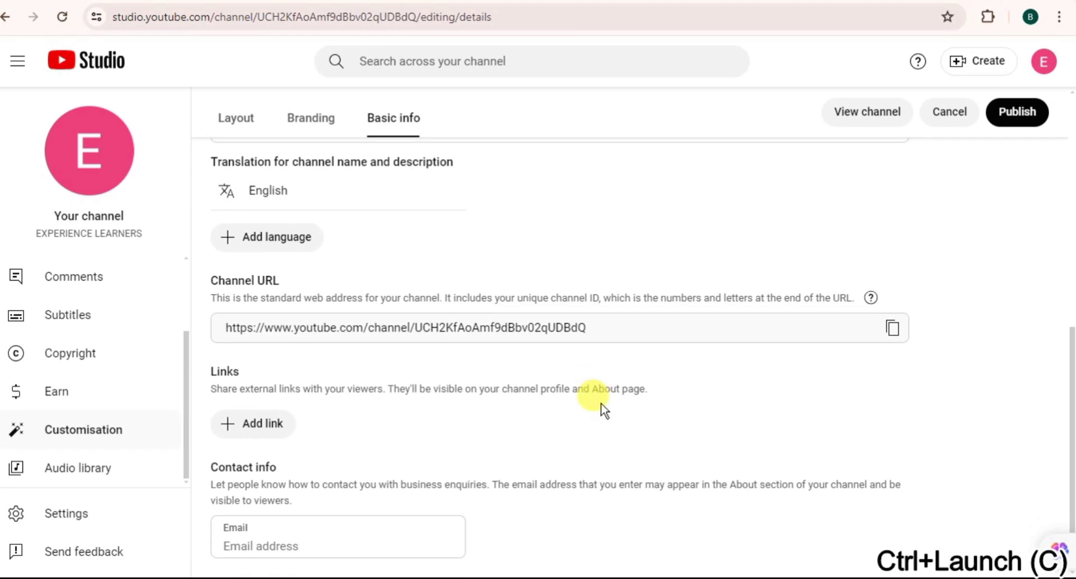
click(245, 430)
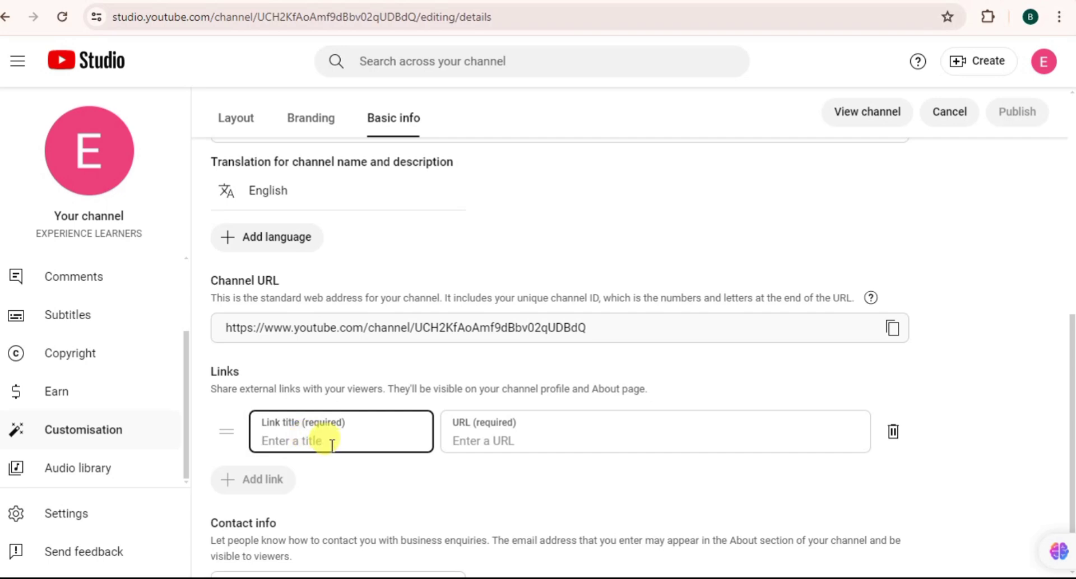
Step: Look over the Basic info page, then switch to the Branding tab
scroll(456, 504, down, 1)
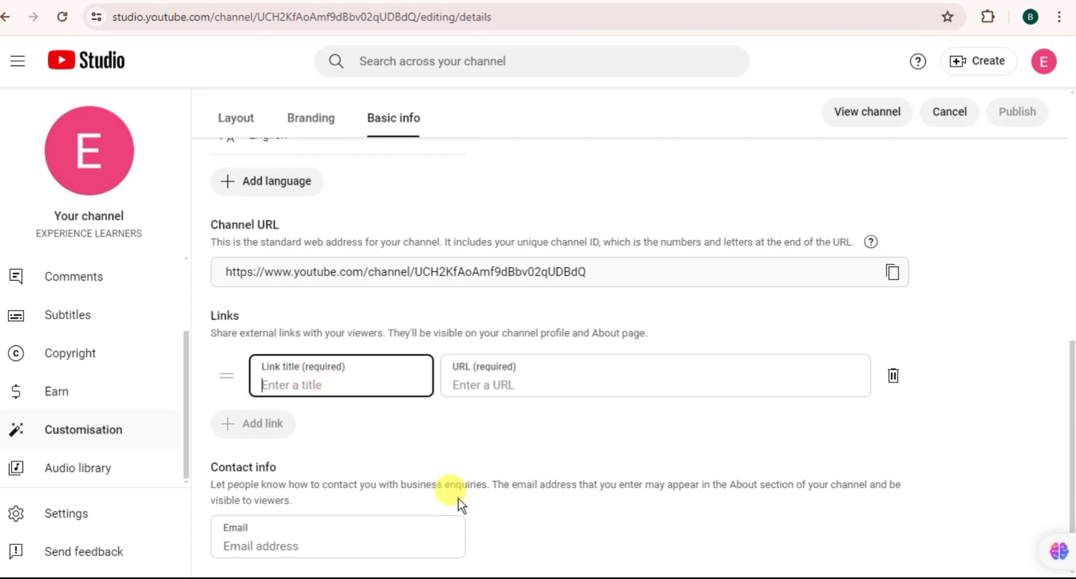
scroll(458, 505, up, 5)
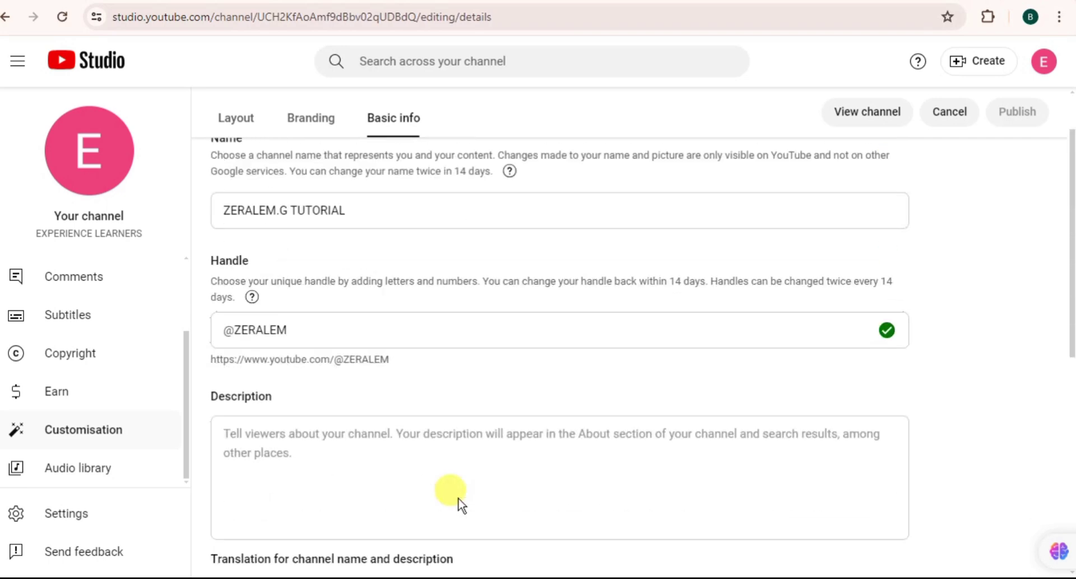
scroll(459, 505, down, 5)
scroll(459, 504, up, 4)
scroll(458, 504, down, 8)
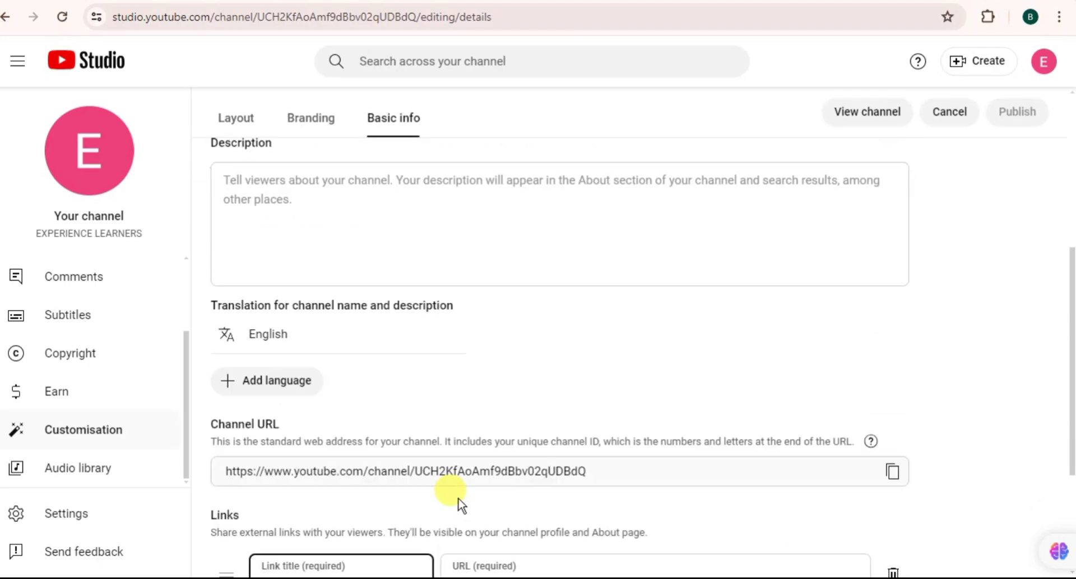
scroll(458, 504, up, 6)
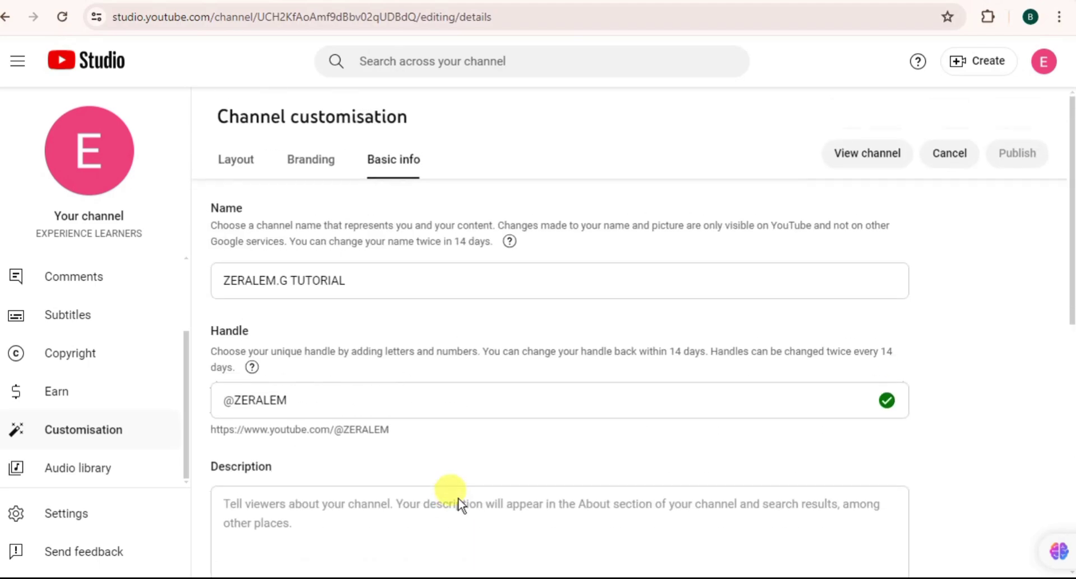
scroll(459, 498, down, 8)
scroll(458, 497, up, 8)
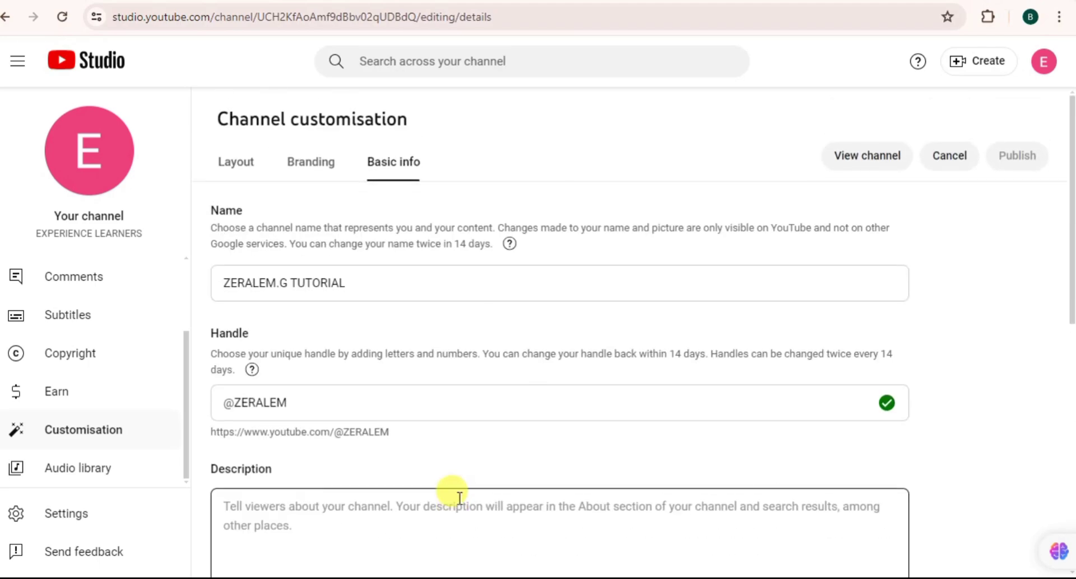
scroll(458, 498, down, 5)
scroll(458, 498, up, 5)
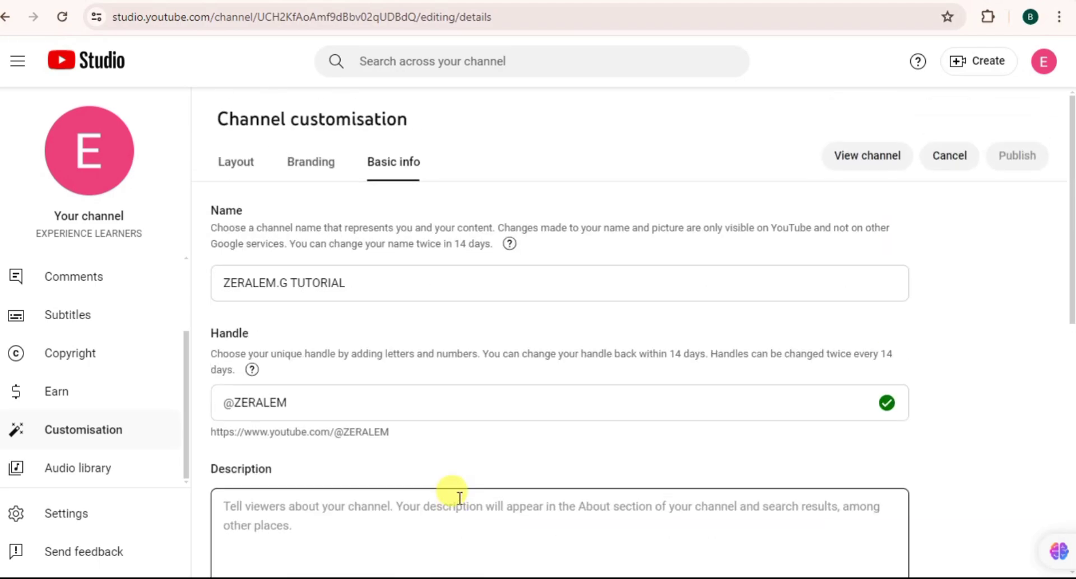
click(310, 166)
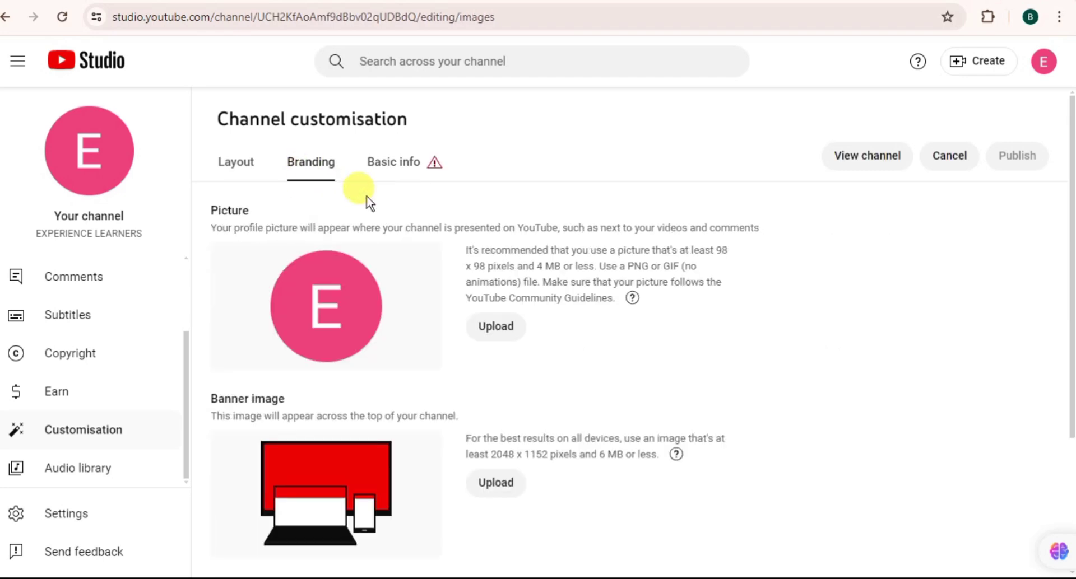
Step: On Basic info, title the new link with the suggested channel name
click(403, 164)
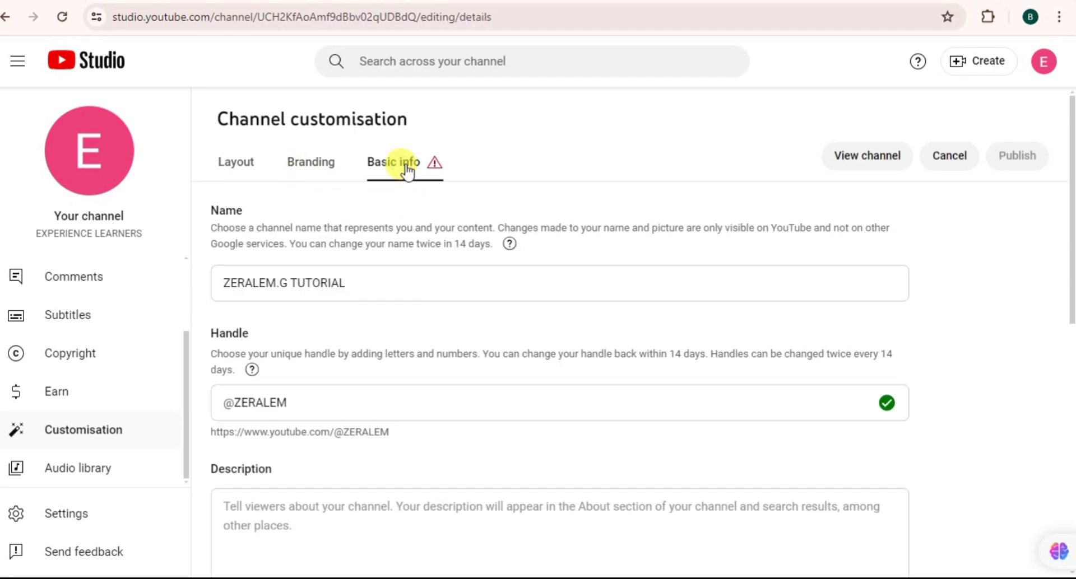
scroll(722, 373, down, 10)
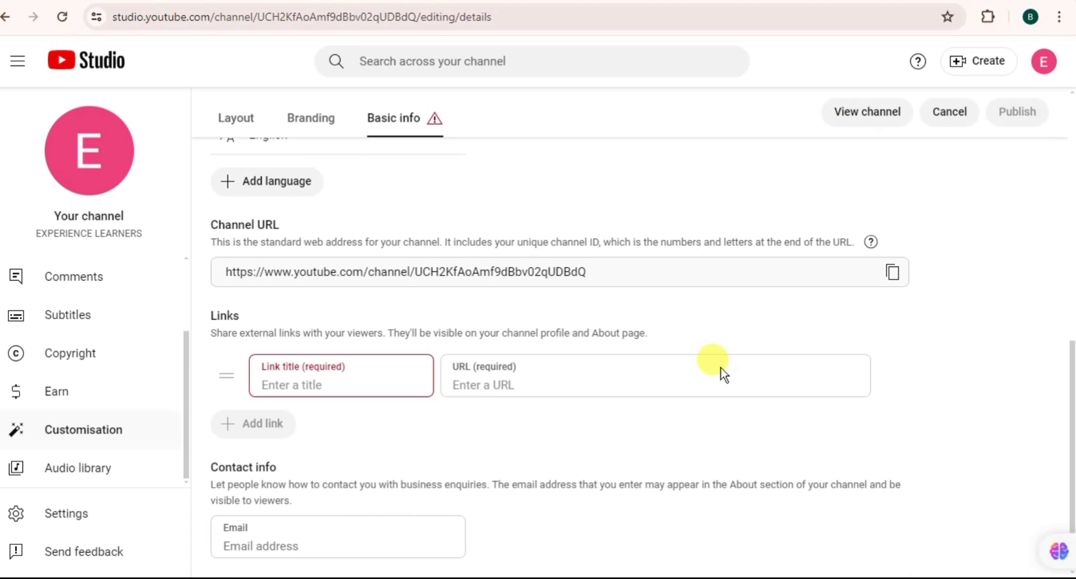
click(288, 386)
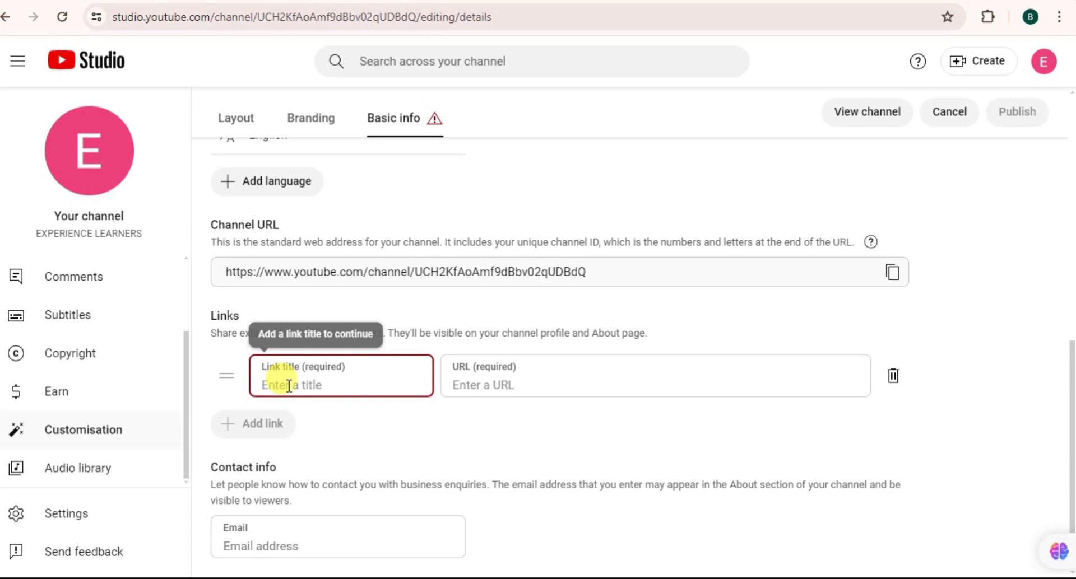
text(zer)
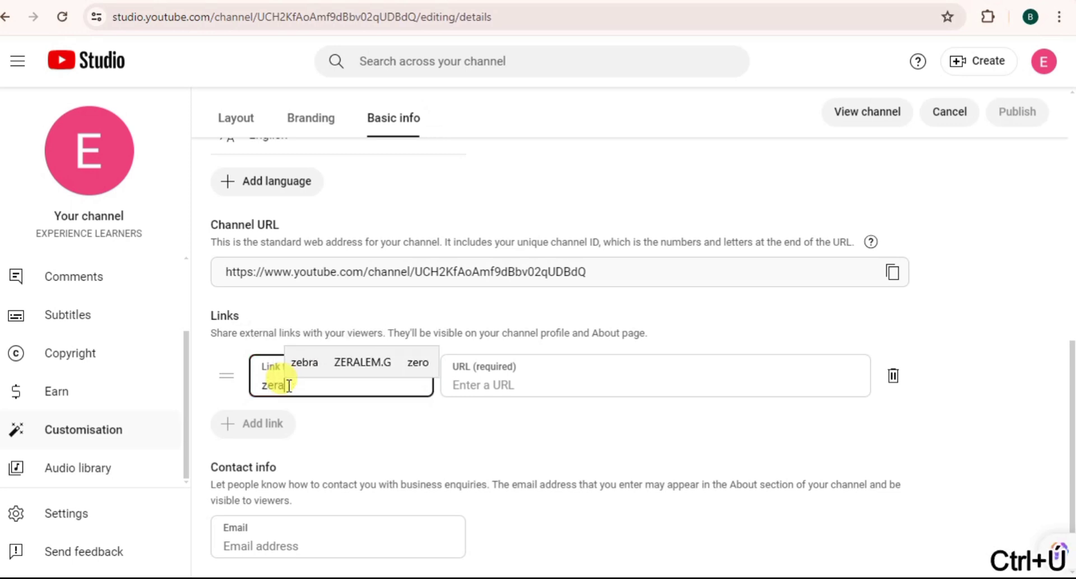
text(a)
click(350, 371)
Step: Copy the channel's own URL and paste it as the link's address
click(479, 388)
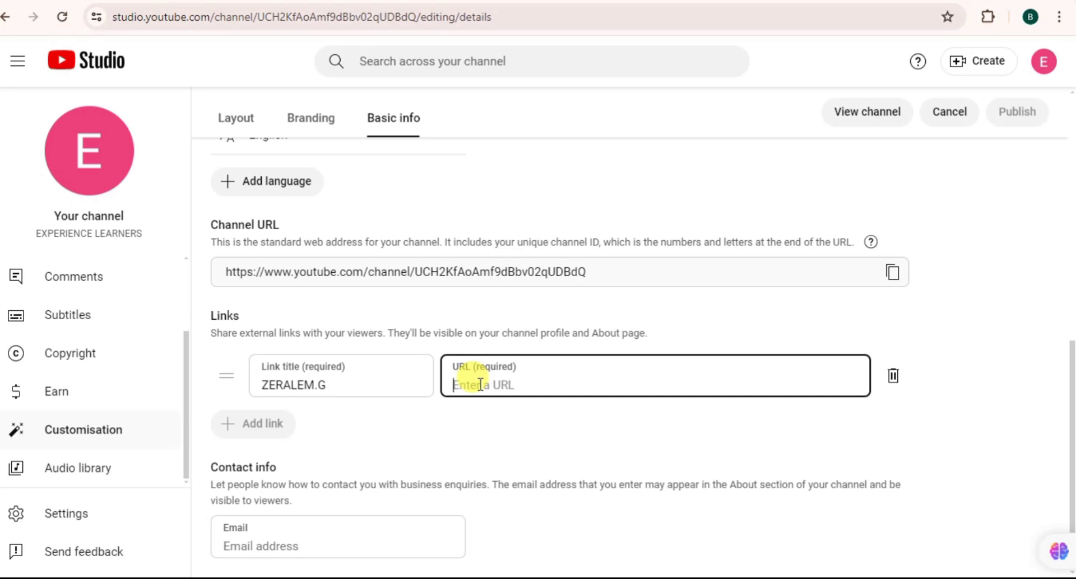
triple_click(593, 269)
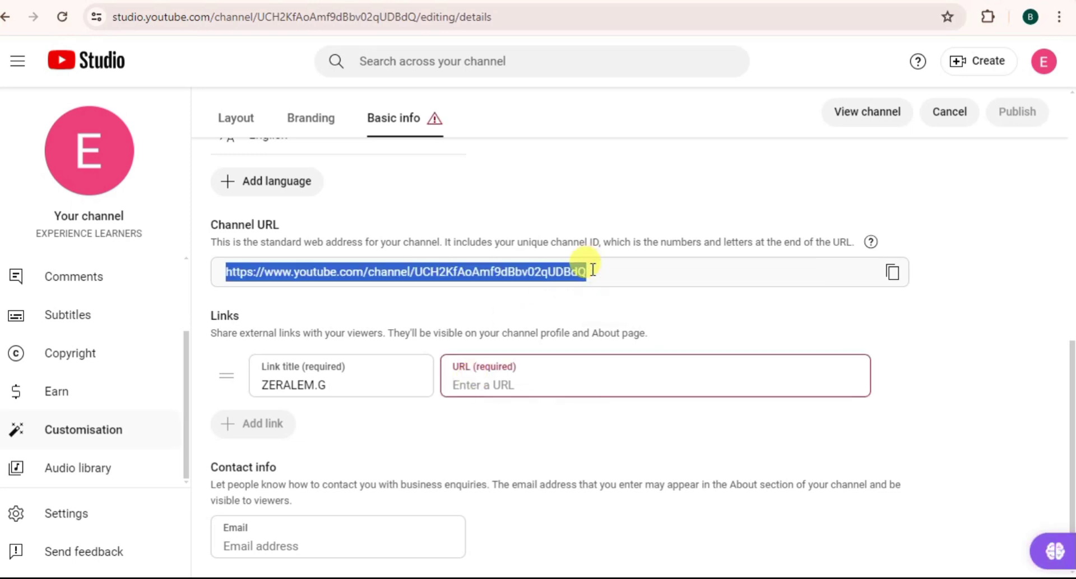
key(ctrl+c)
click(459, 384)
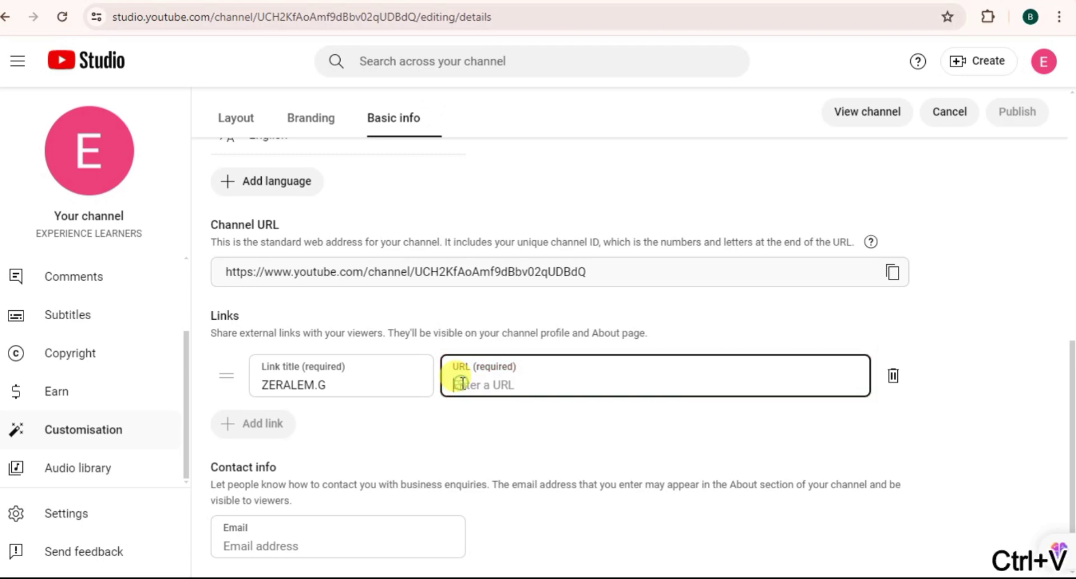
key(ctrl+v)
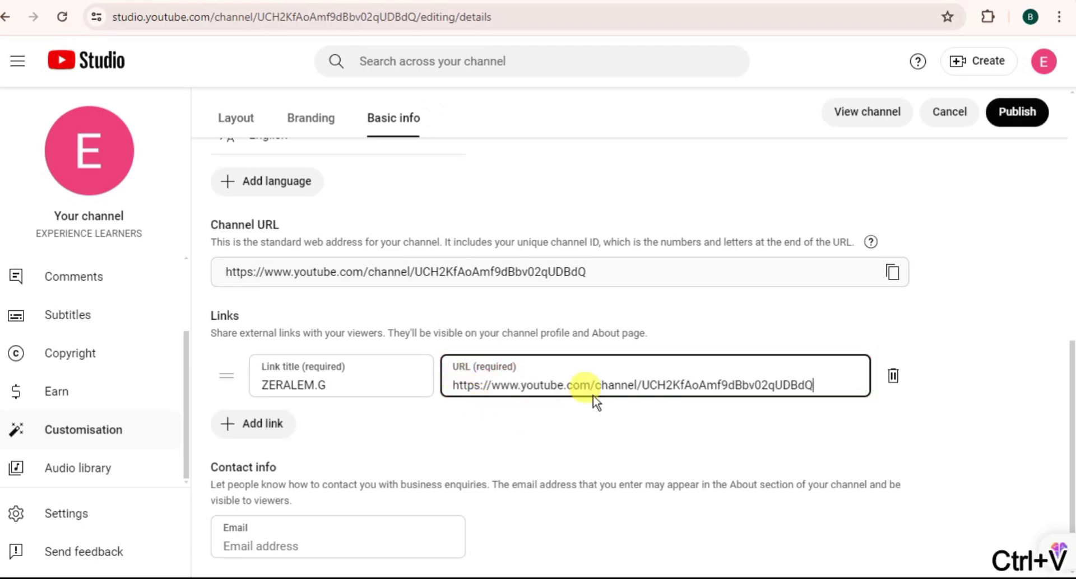
scroll(594, 392, up, 6)
scroll(594, 392, down, 6)
Step: Publish the channel changes and return to the Branding tab
scroll(594, 392, up, 9)
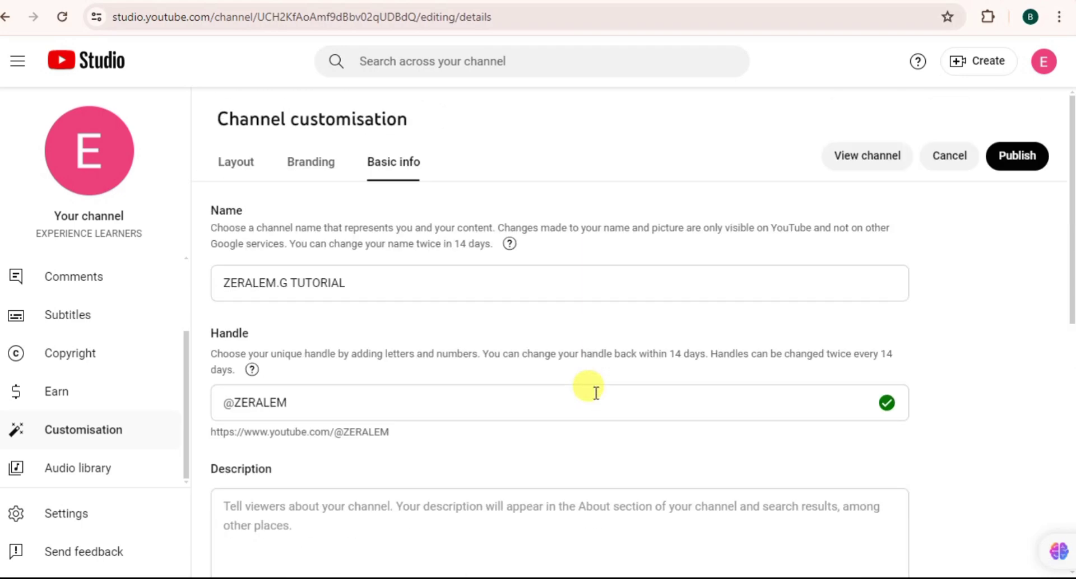
click(1015, 155)
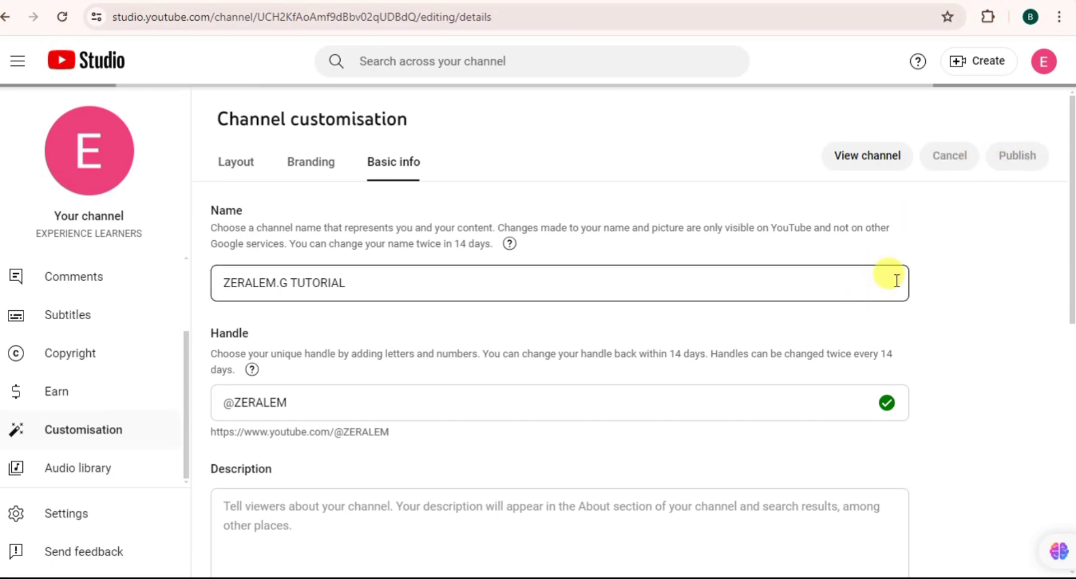
scroll(914, 261, down, 10)
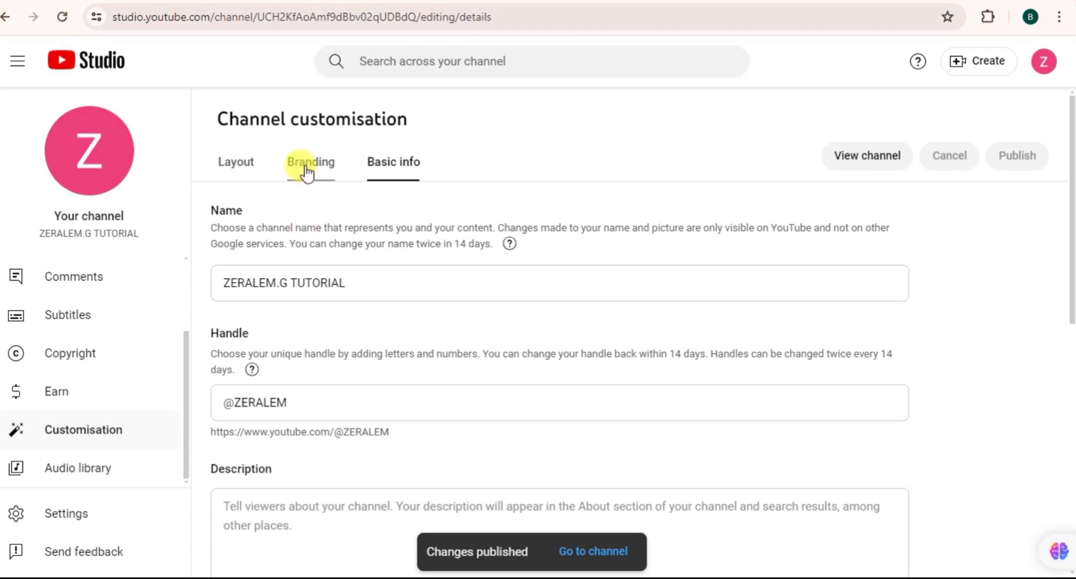
click(308, 167)
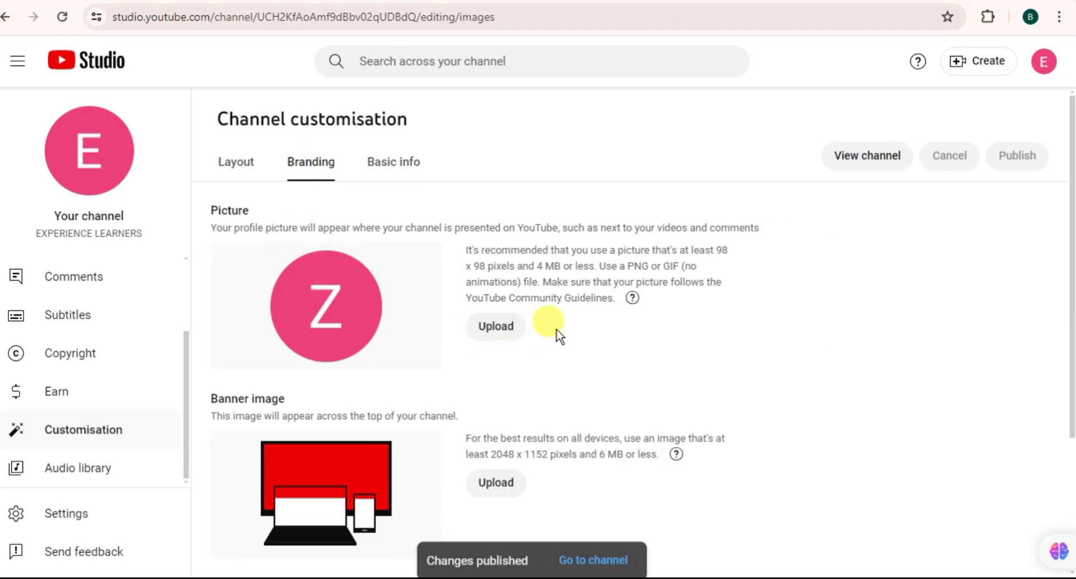
Step: Zoom in on the Branding sections, review them, then minimise to the desktop
key(ctrl+plus)
key(ctrl+plus)
key(ctrl+plus)
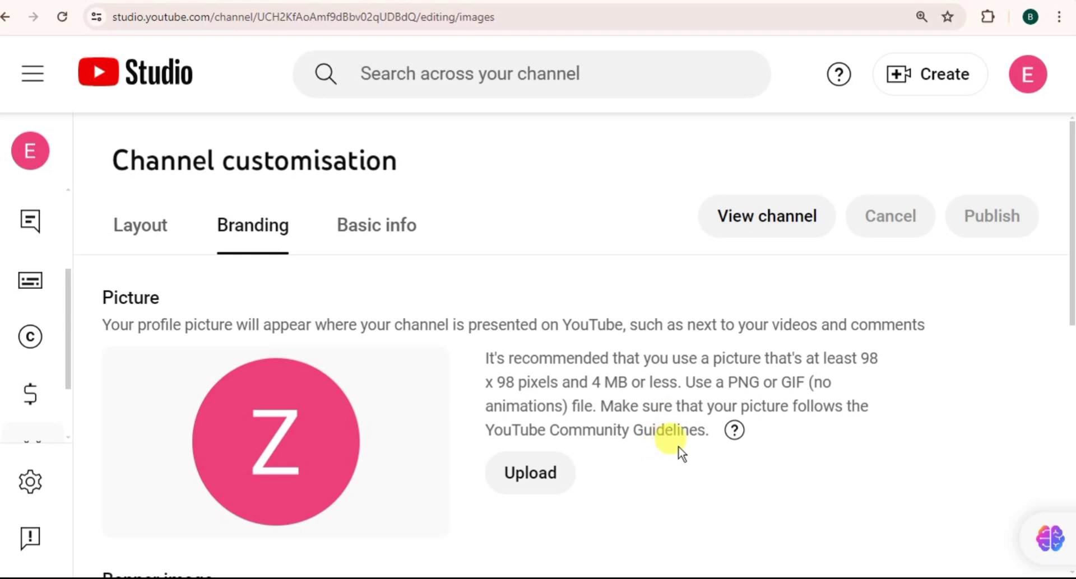
scroll(680, 452, down, 10)
scroll(679, 452, up, 10)
scroll(680, 451, down, 7)
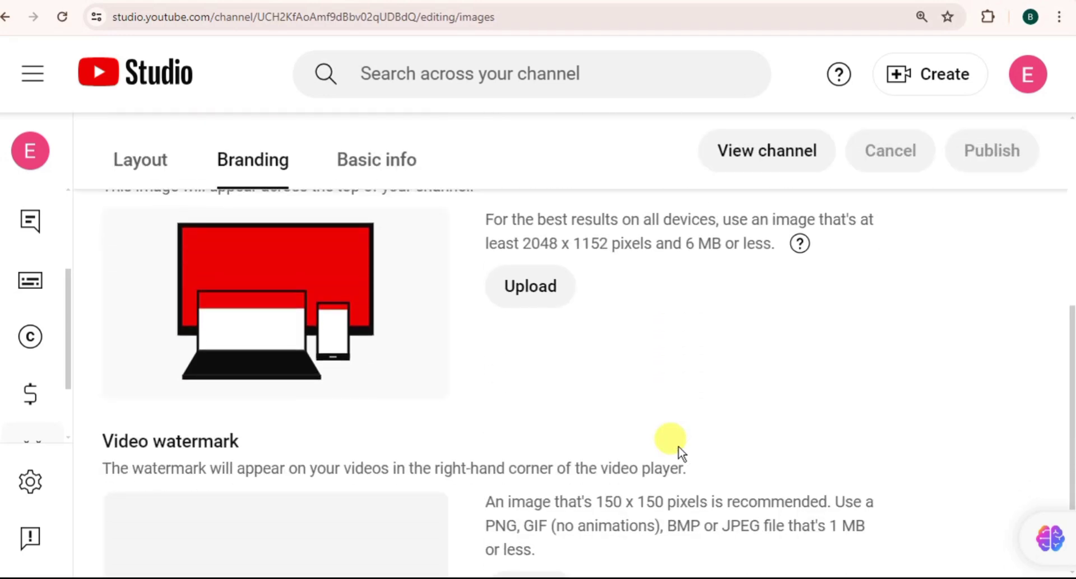
scroll(680, 451, up, 1)
scroll(679, 452, up, 5)
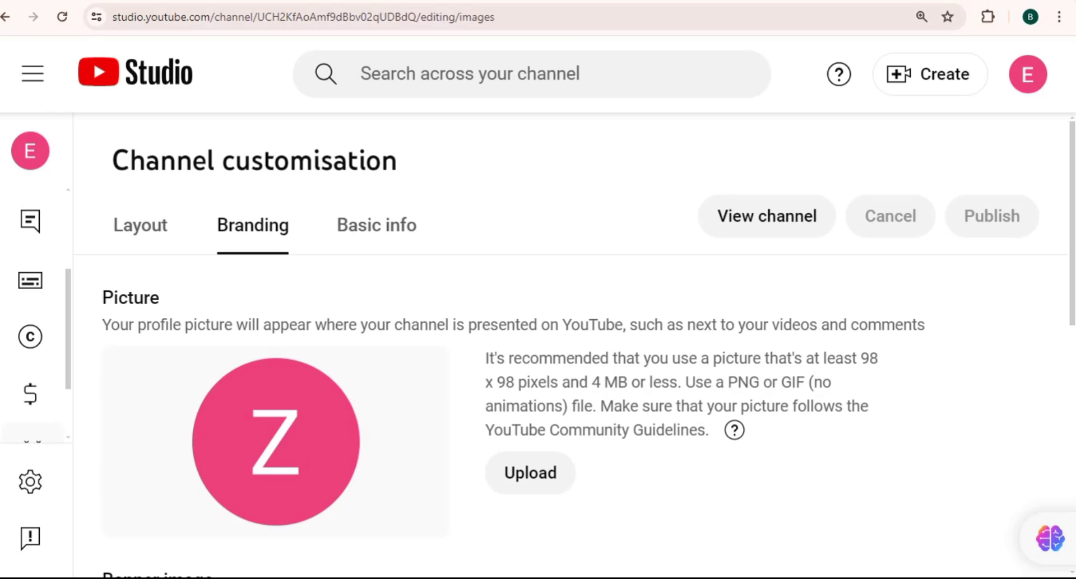
key(super+d)
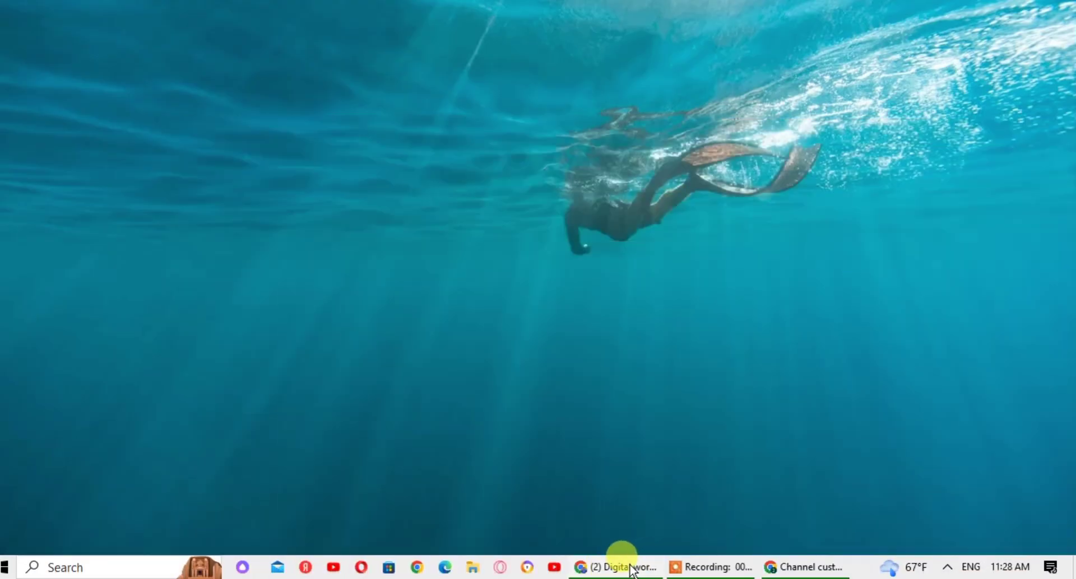
Step: Restore the Digital world channel window and scroll through its videos for reference
click(627, 567)
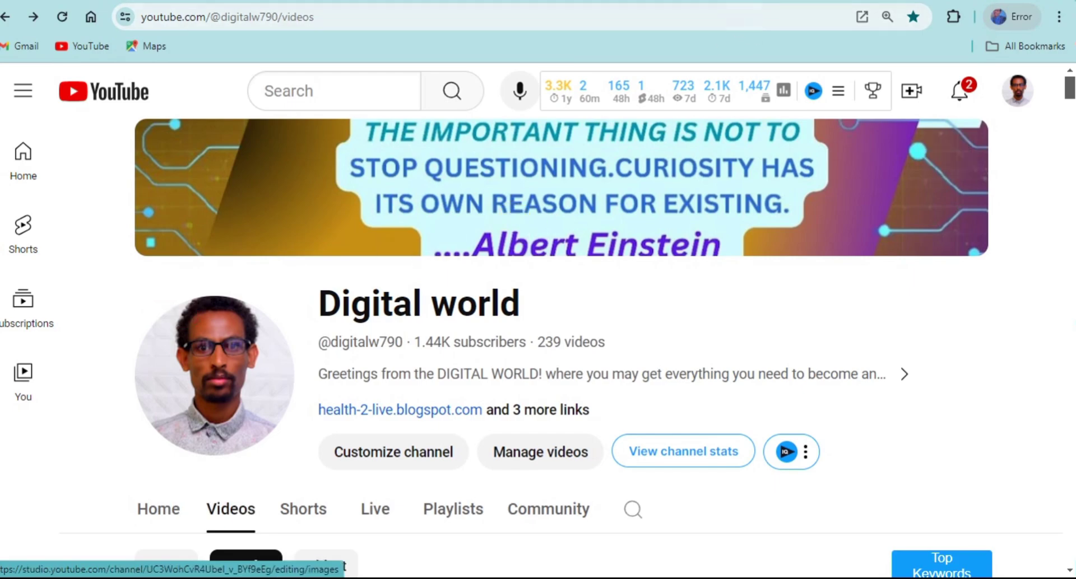
key(super+d)
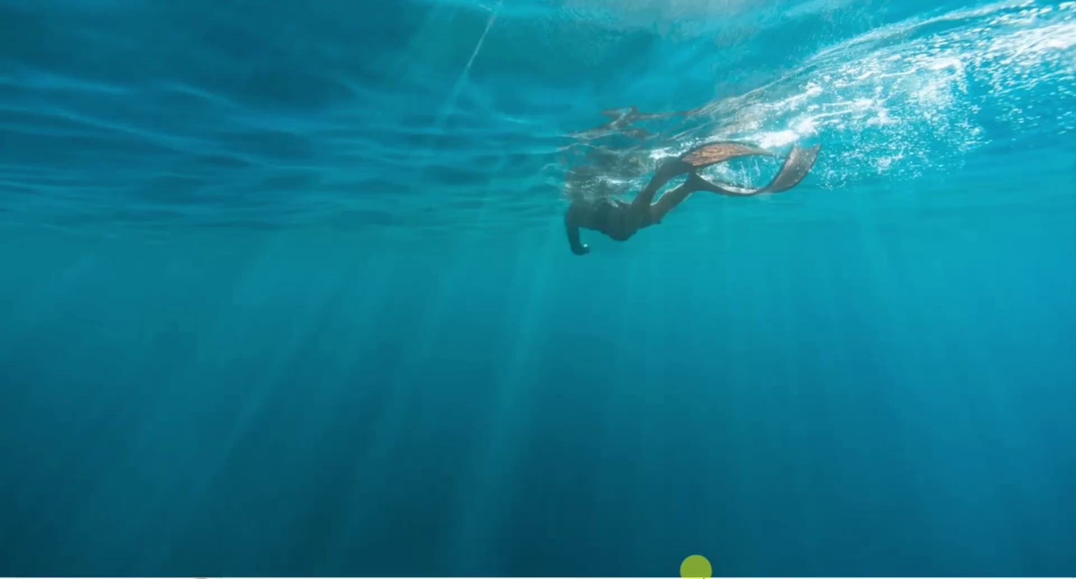
click(594, 570)
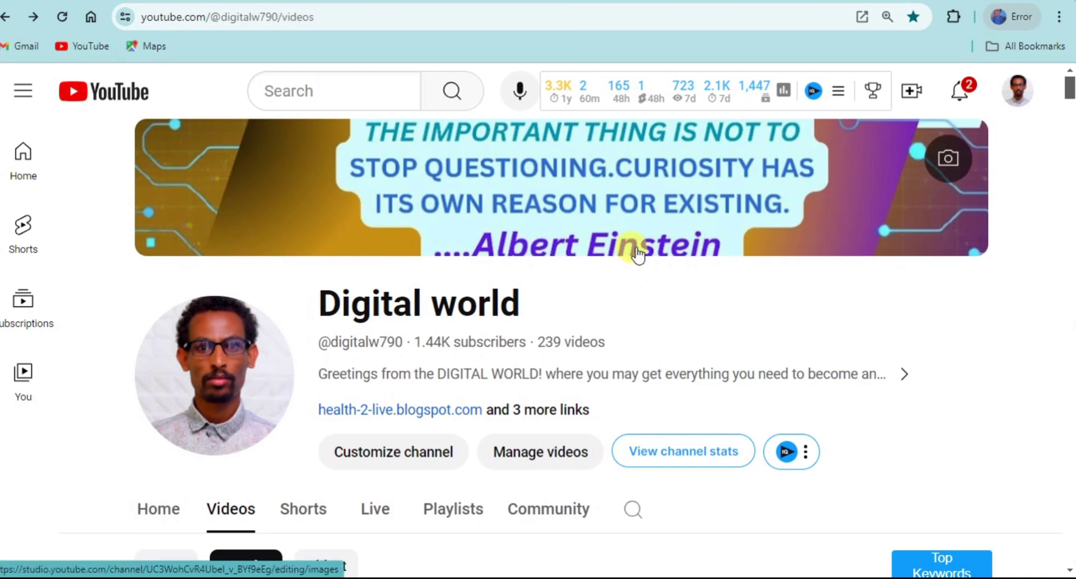
scroll(630, 247, down, 5)
scroll(628, 248, up, 5)
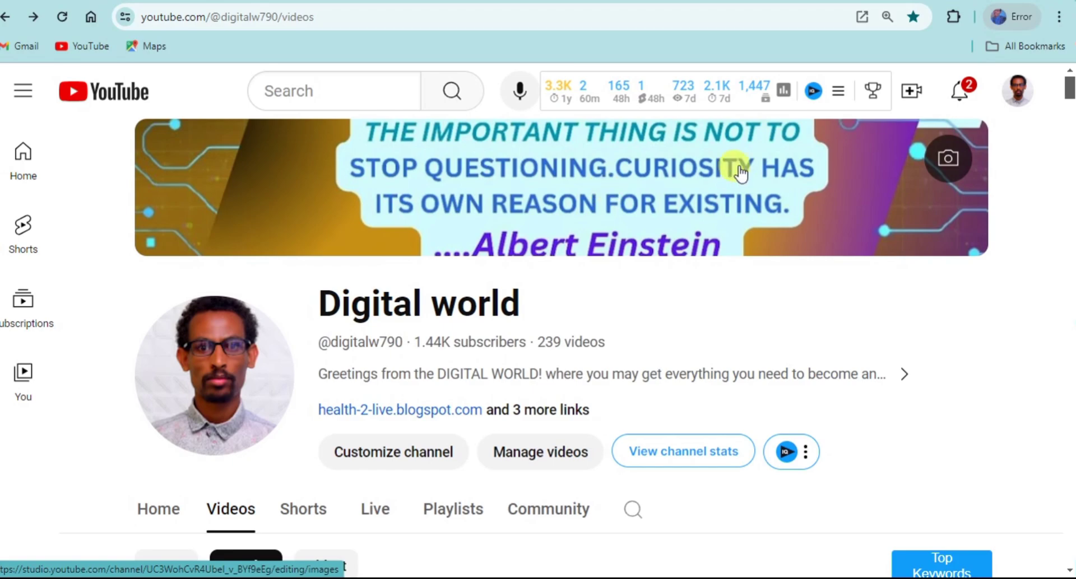
scroll(739, 174, down, 7)
scroll(740, 173, up, 7)
scroll(739, 173, down, 12)
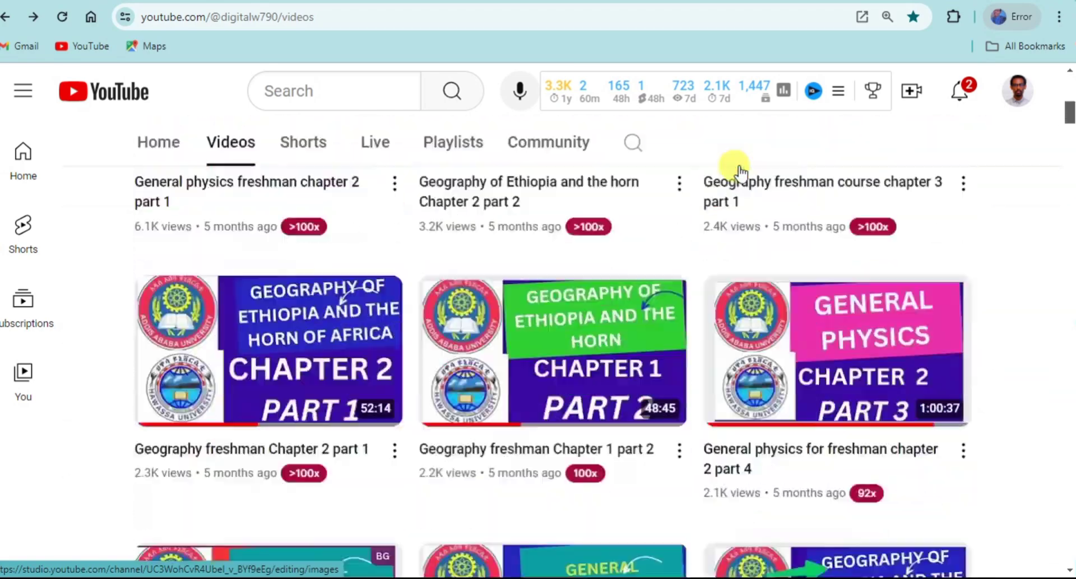
scroll(739, 173, up, 12)
scroll(739, 174, down, 15)
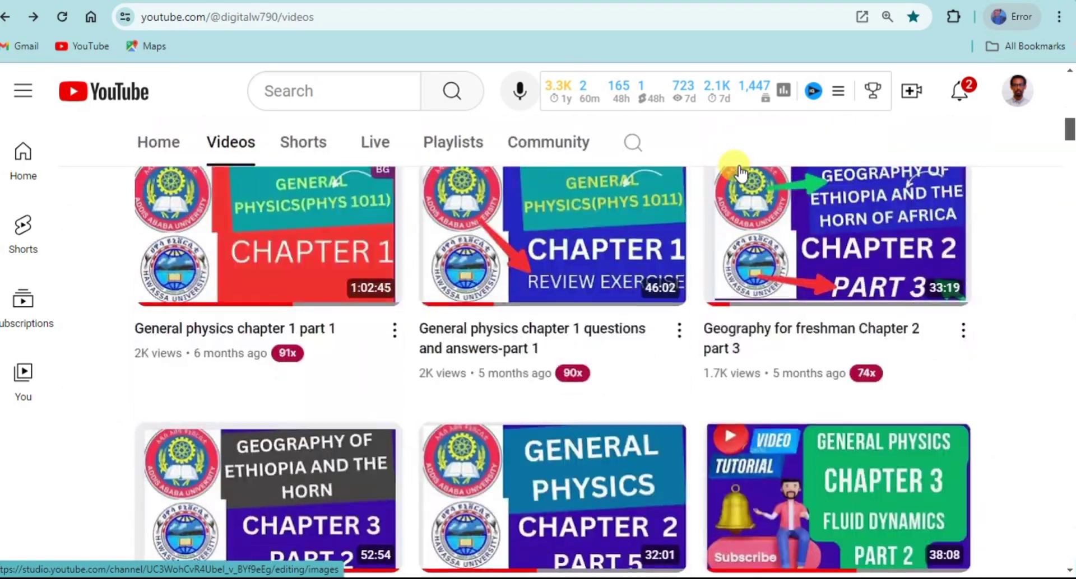
scroll(740, 174, up, 5)
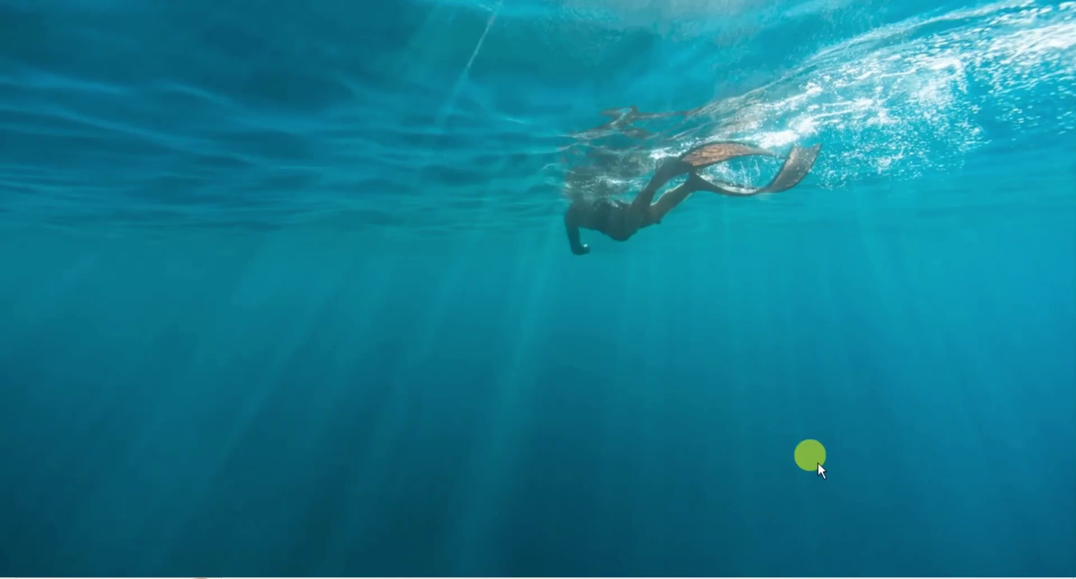
Step: Return to Channel customisation and set the Branding page zoom to 175%
mouse_move(721, 560)
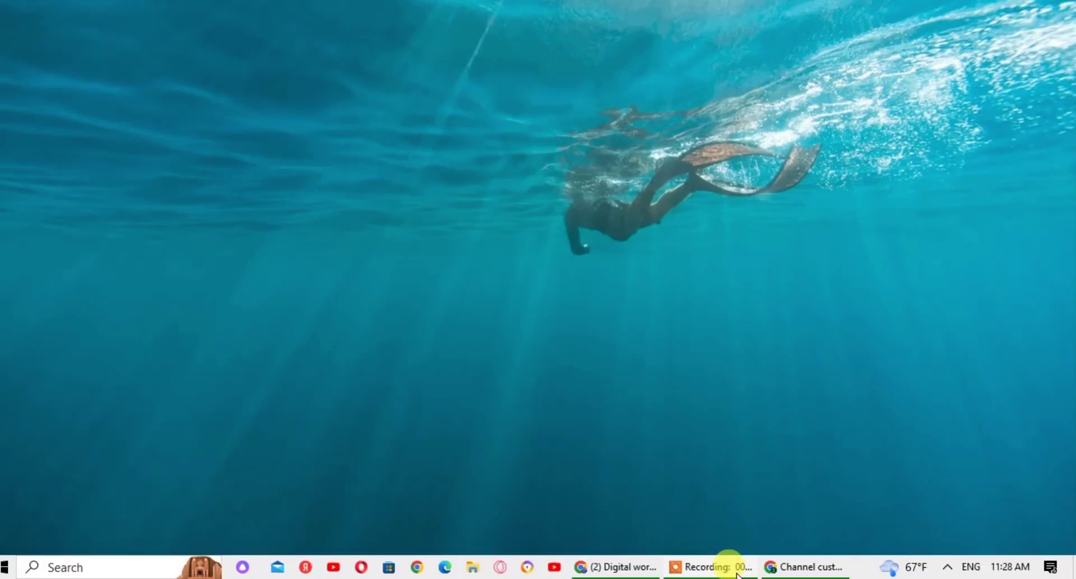
click(807, 569)
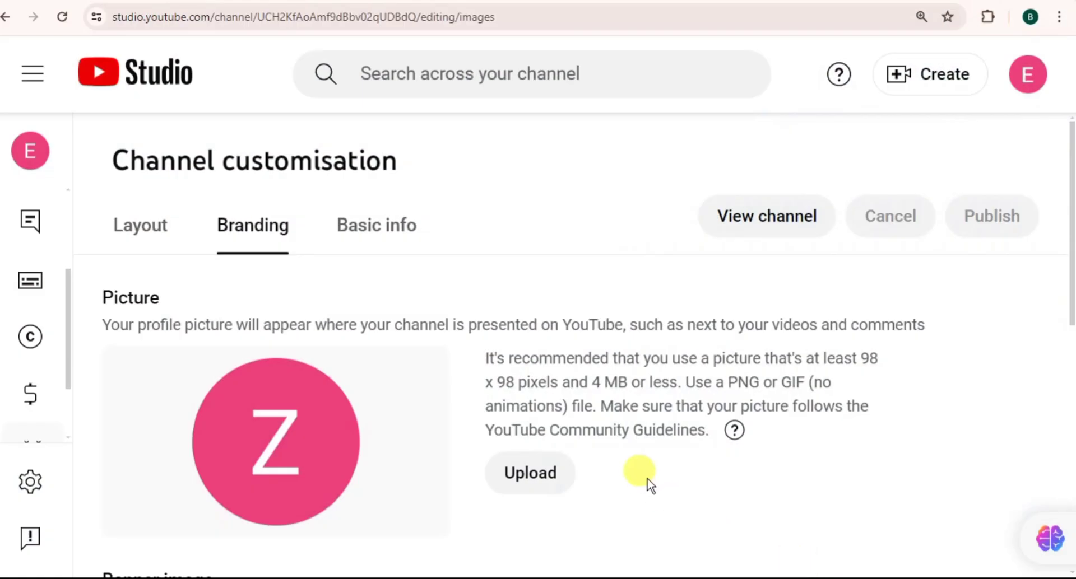
scroll(334, 411, down, 5)
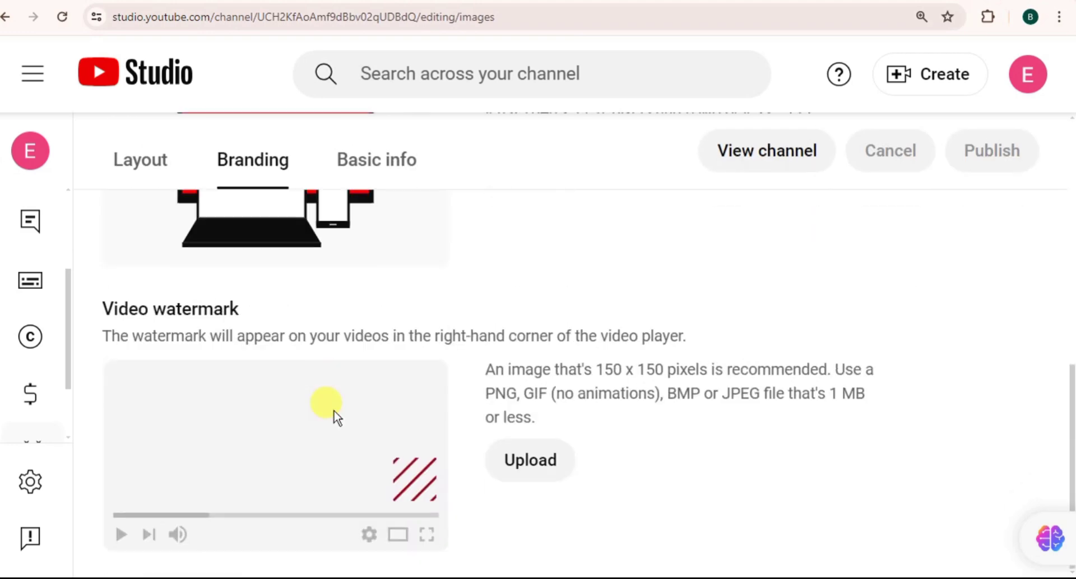
scroll(334, 411, up, 5)
scroll(334, 411, down, 4)
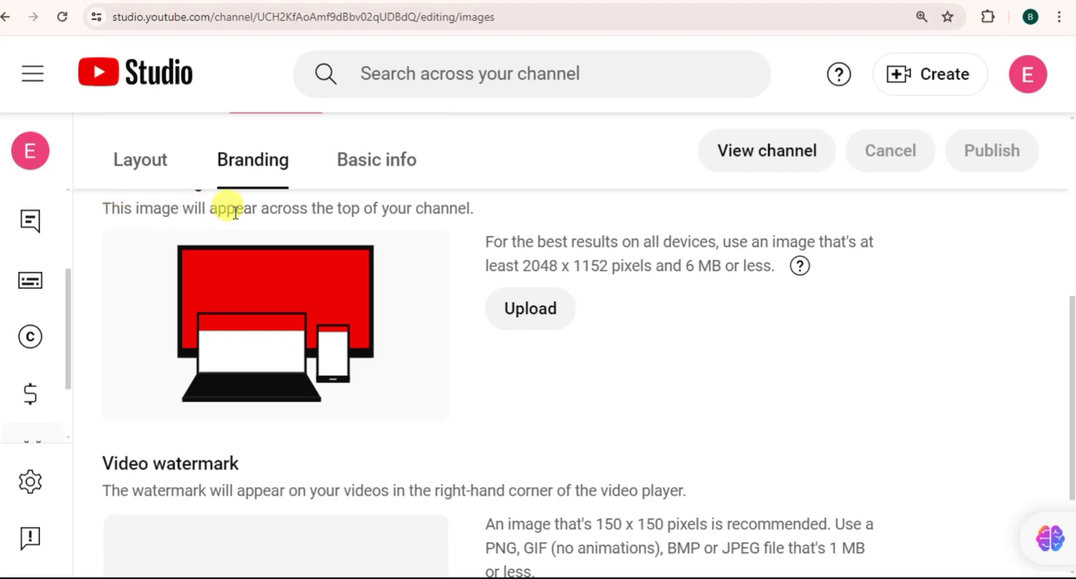
key(ctrl+plus)
key(ctrl+plus)
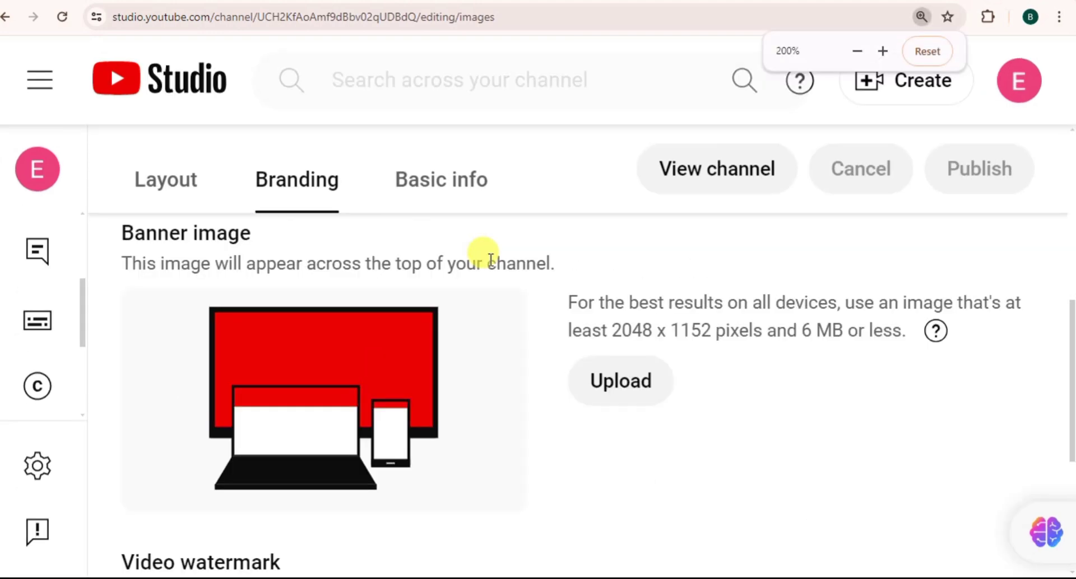
key(ctrl+minus)
key(ctrl+minus)
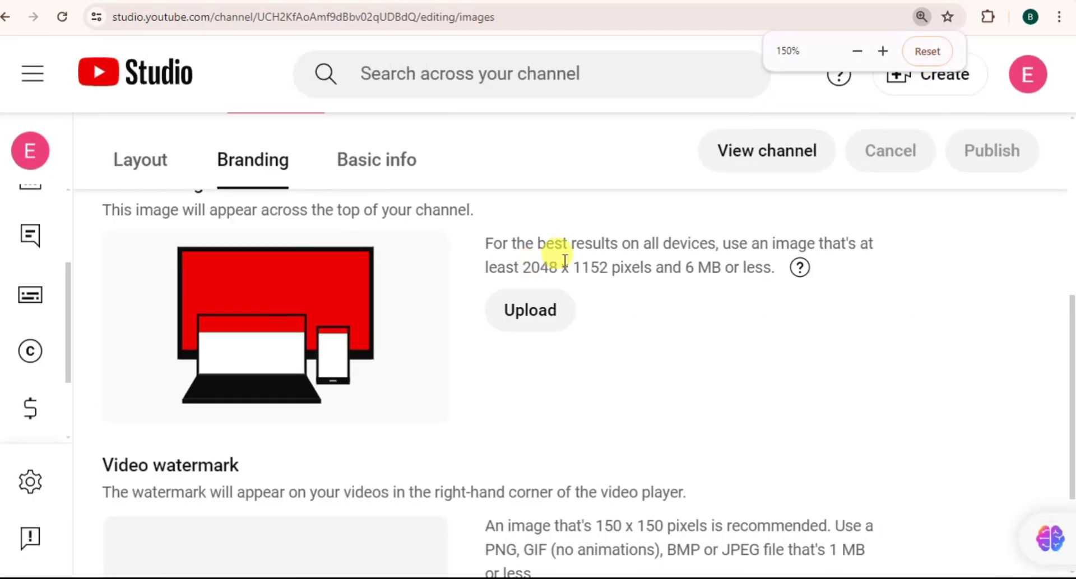
key(ctrl+plus)
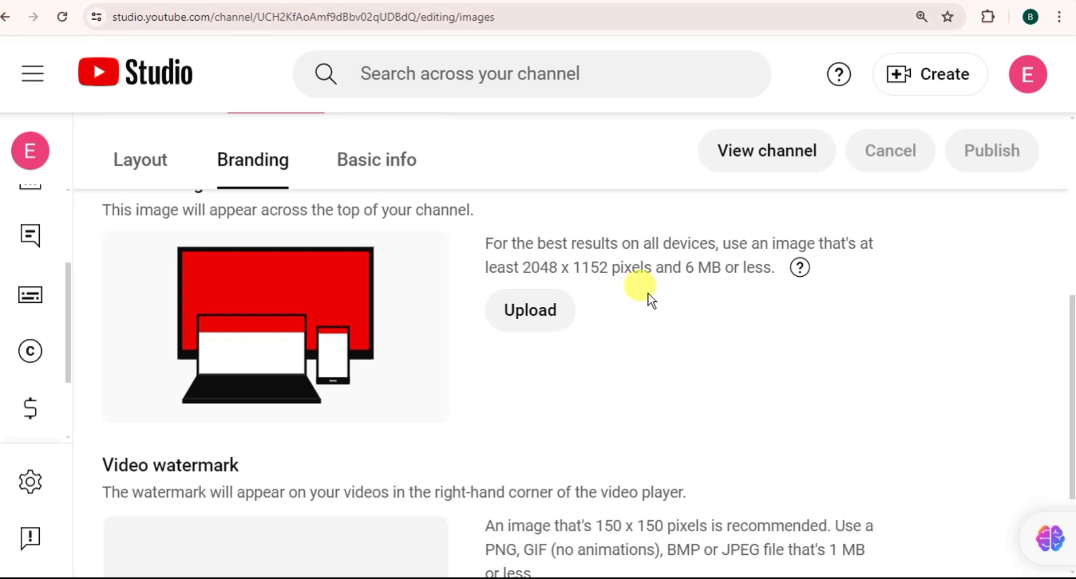
Step: Review the banner and watermark image requirements, then minimise to the desktop
scroll(645, 302, down, 3)
scroll(649, 301, up, 1)
scroll(650, 300, down, 1)
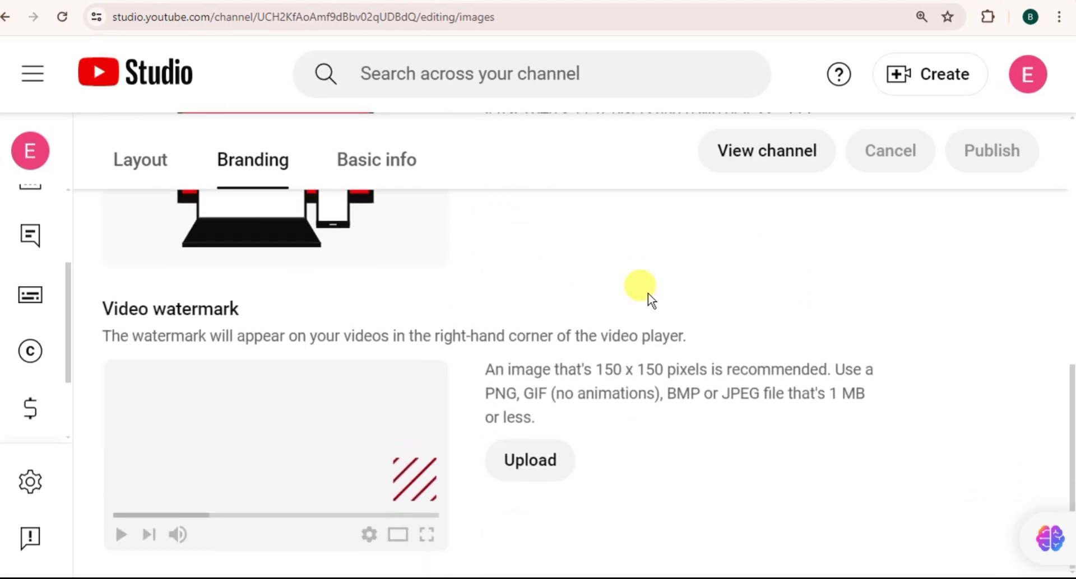
scroll(650, 299, up, 1)
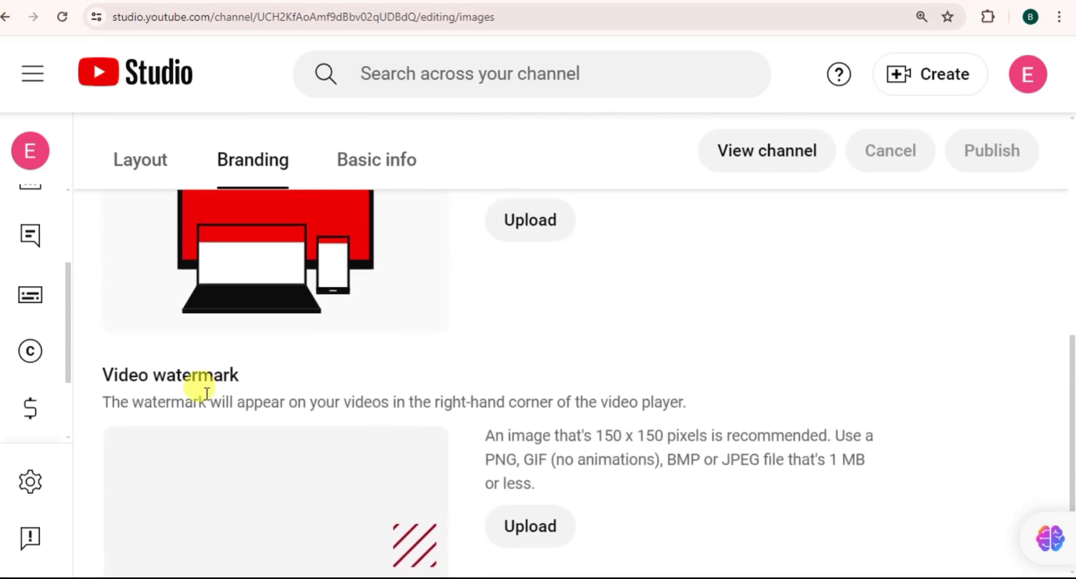
scroll(461, 379, down, 1)
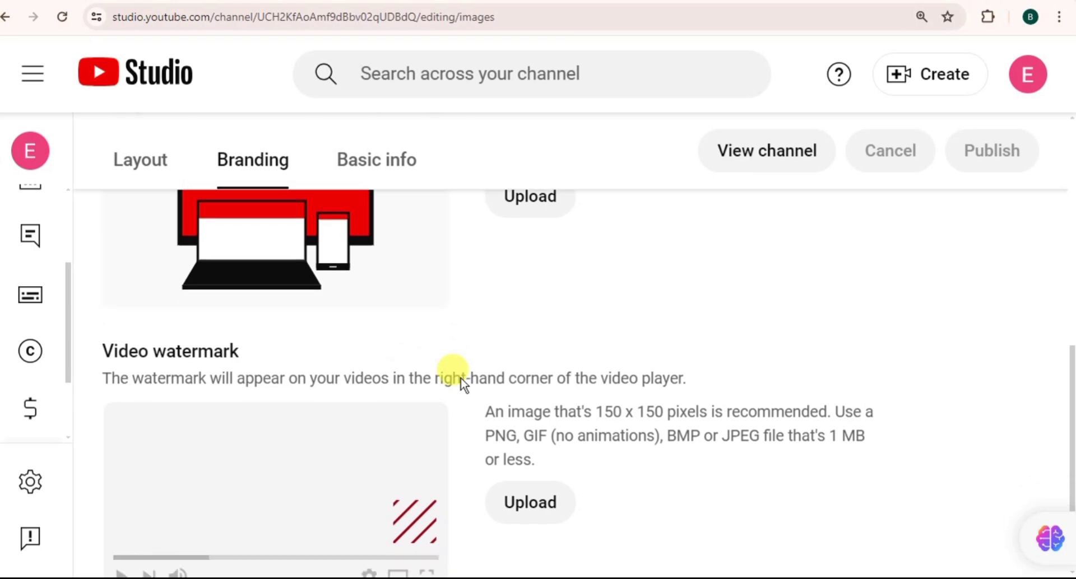
scroll(463, 385, up, 10)
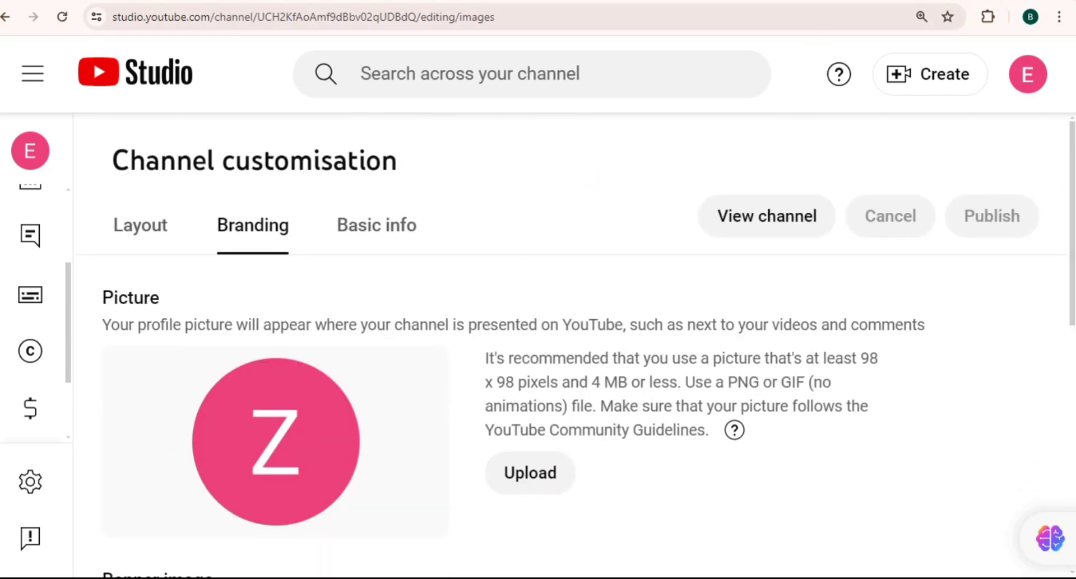
key(super+d)
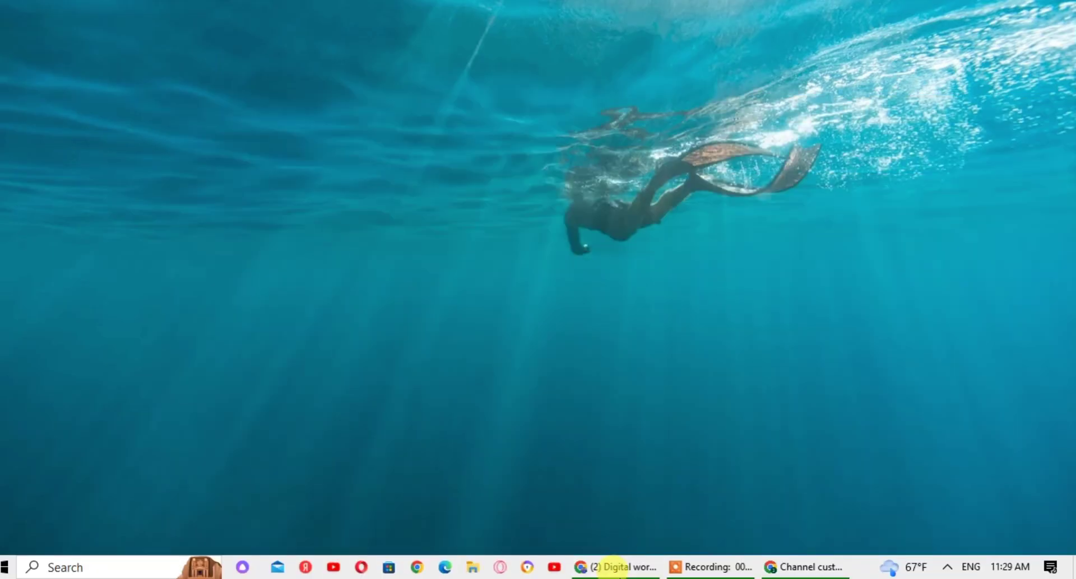
Step: Glance at the Digital world channel page, then restore the Channel customisation window
click(621, 571)
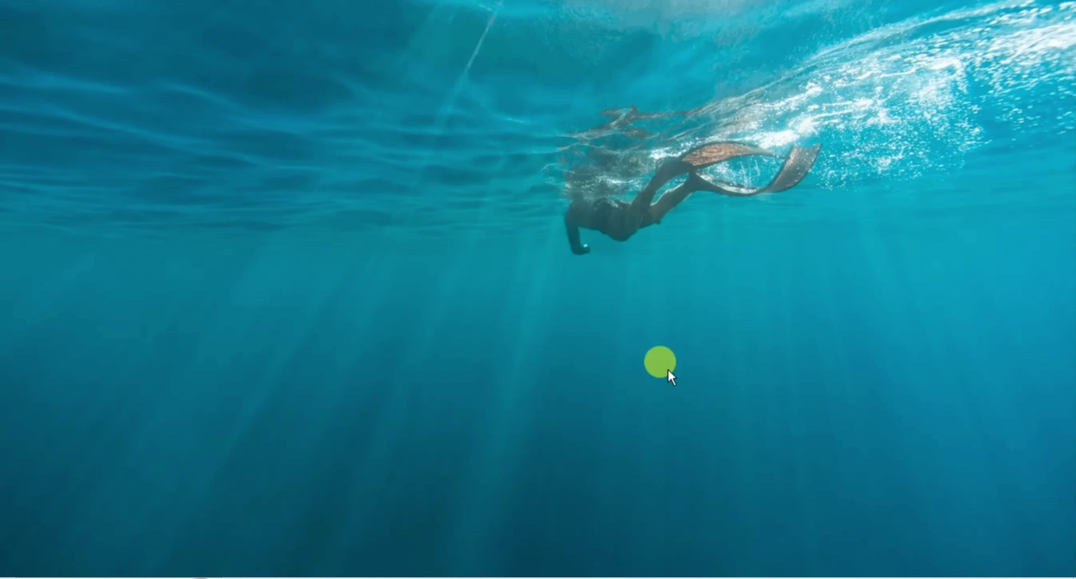
click(632, 568)
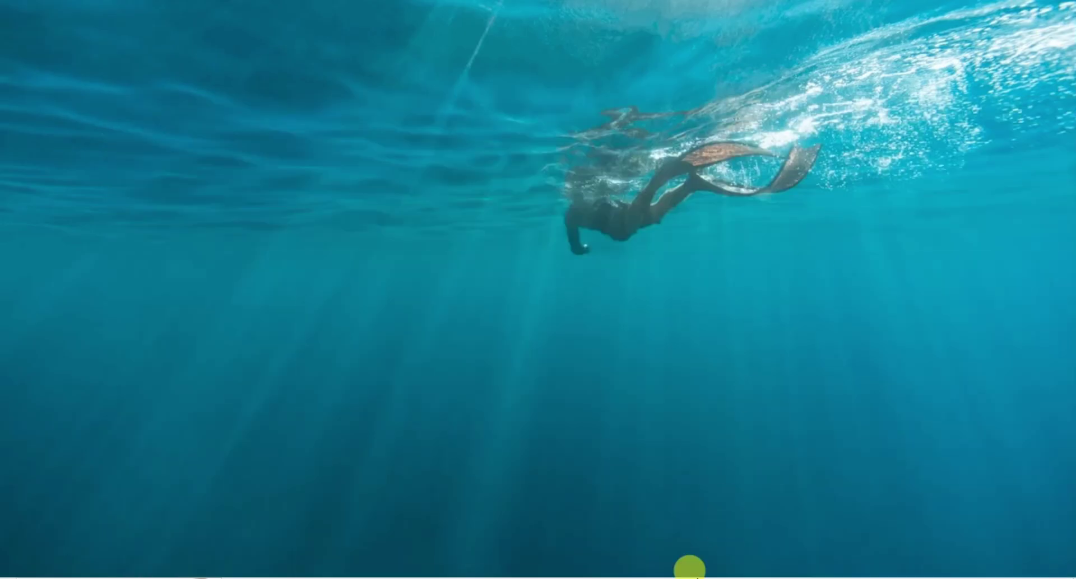
mouse_move(708, 567)
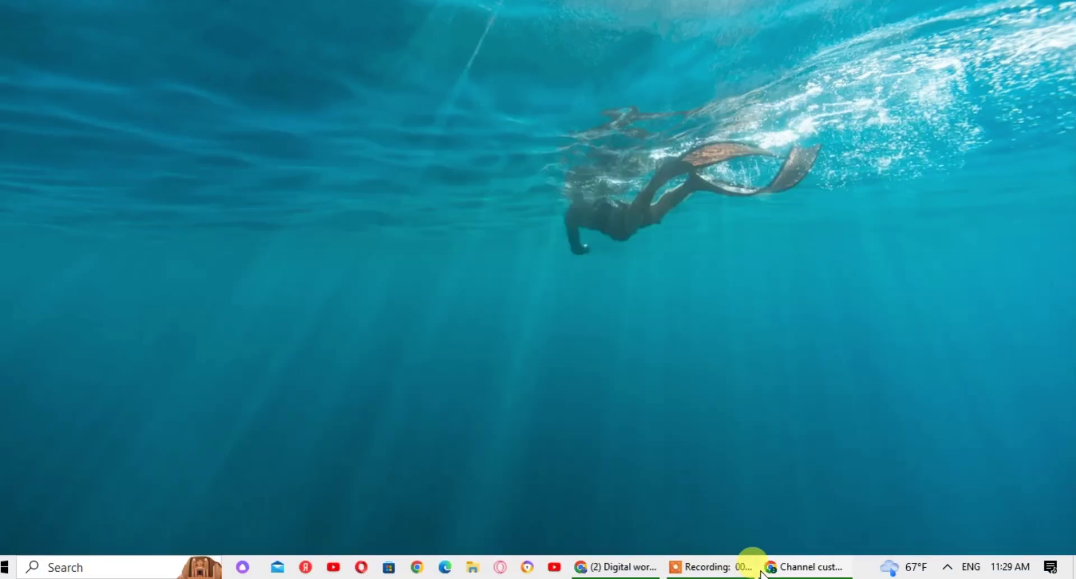
mouse_move(793, 563)
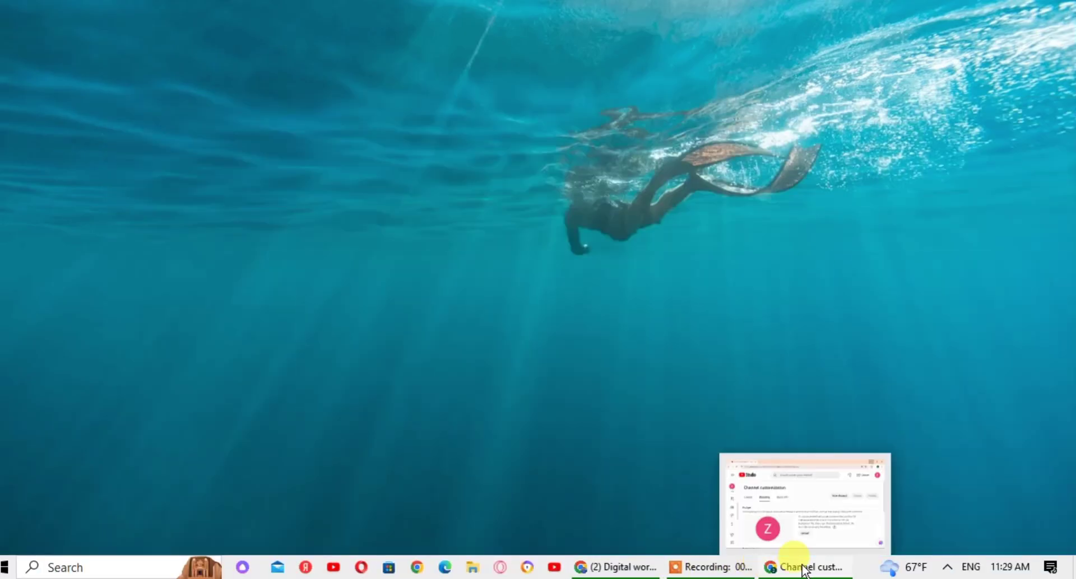
click(791, 510)
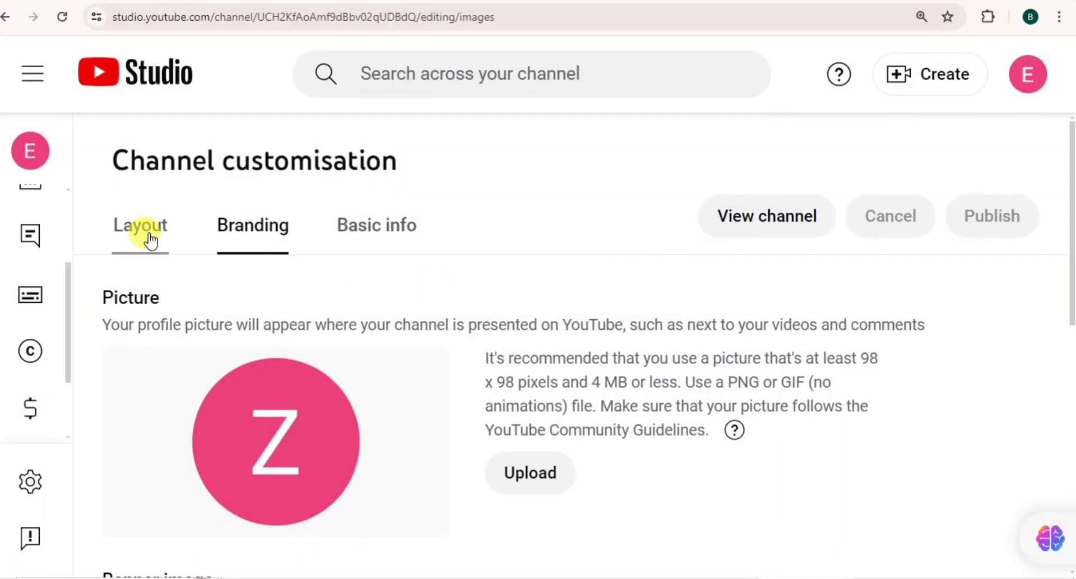
Step: Look through the channel homepage layout settings
click(143, 238)
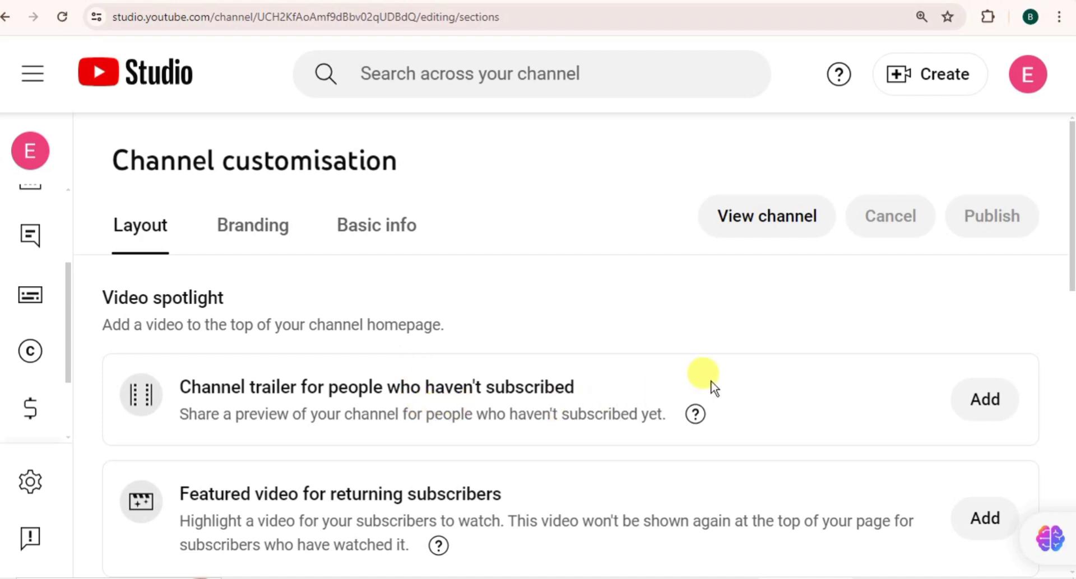
scroll(745, 386, down, 8)
scroll(746, 387, up, 7)
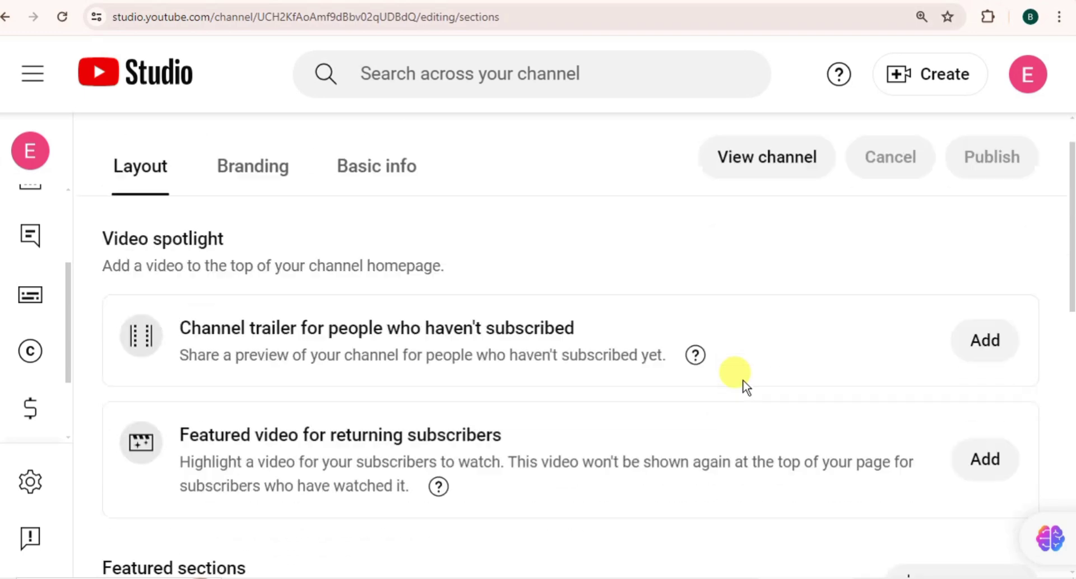
scroll(745, 387, down, 5)
scroll(745, 386, up, 6)
scroll(745, 386, down, 3)
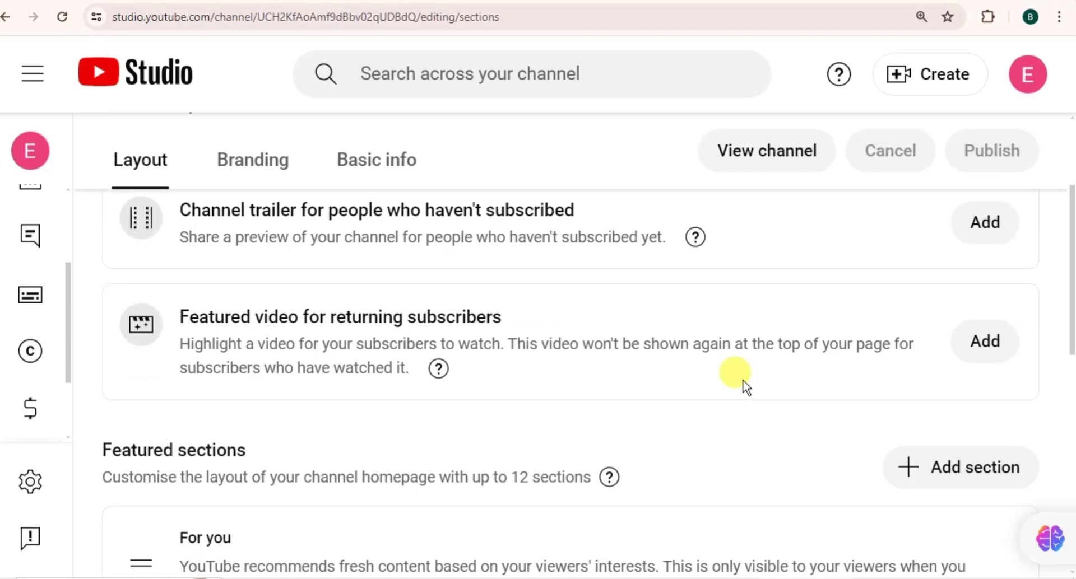
scroll(743, 381, up, 2)
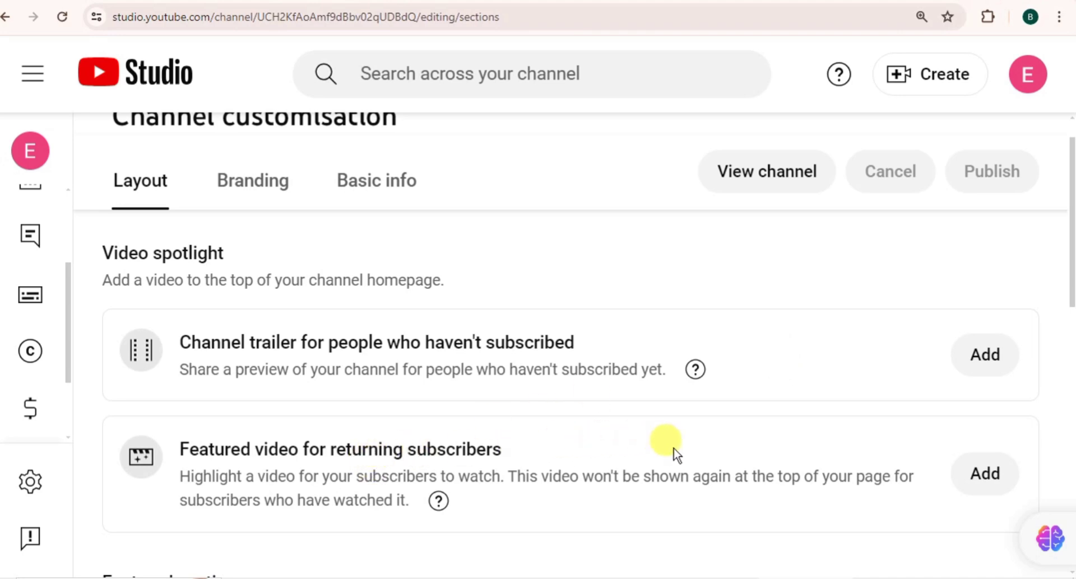
scroll(697, 448, down, 10)
scroll(697, 449, up, 10)
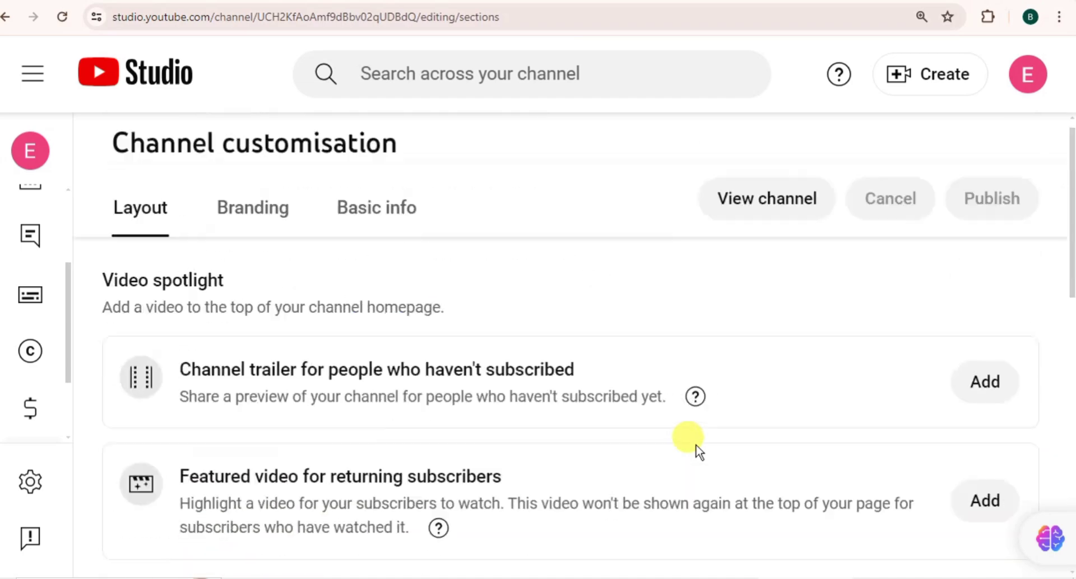
scroll(696, 448, down, 5)
scroll(697, 448, up, 3)
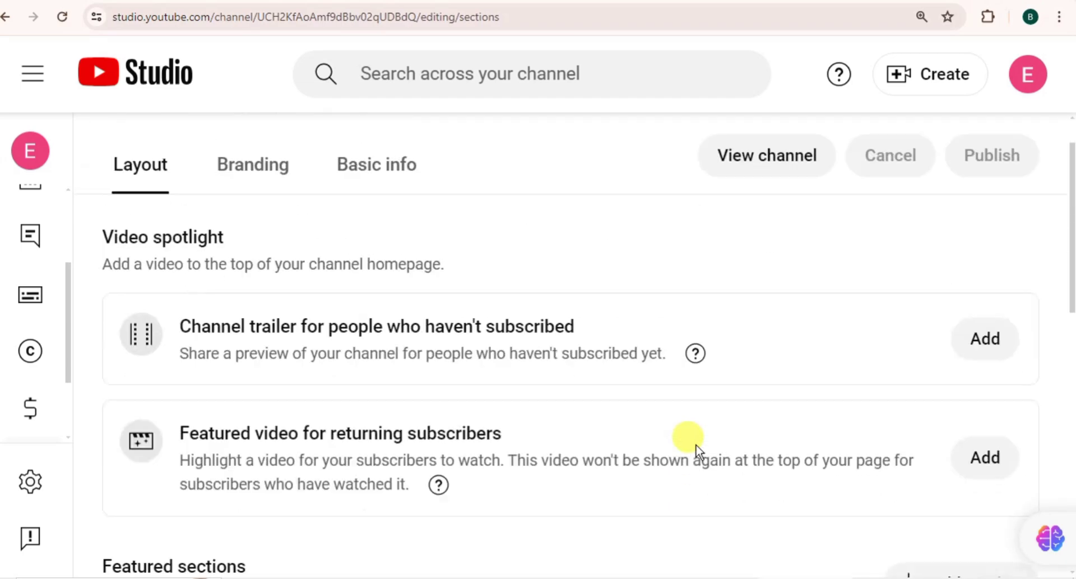
scroll(697, 448, down, 4)
scroll(698, 451, up, 4)
scroll(699, 451, down, 5)
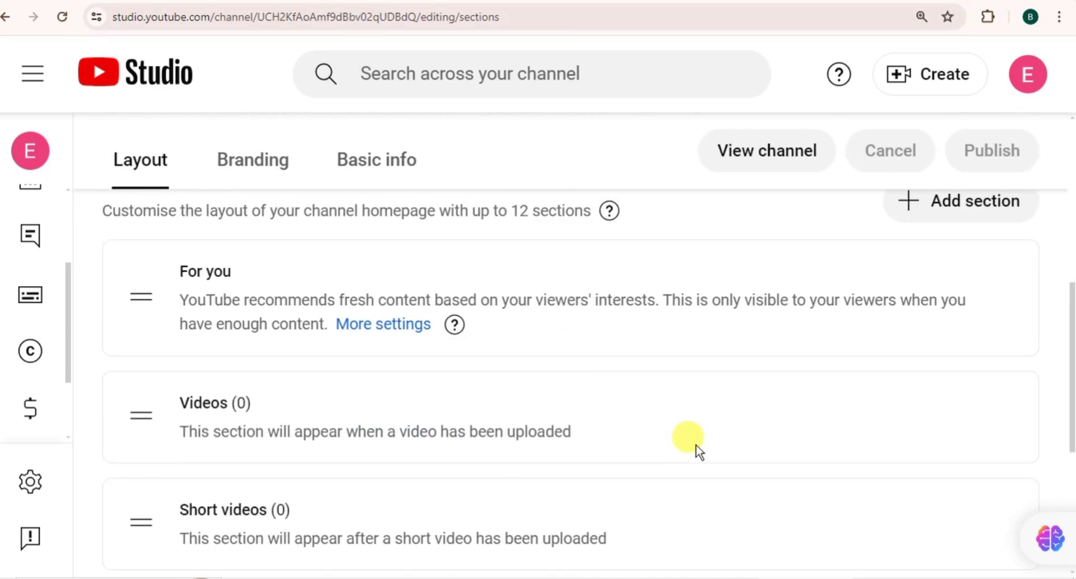
scroll(697, 451, down, 3)
scroll(697, 451, up, 8)
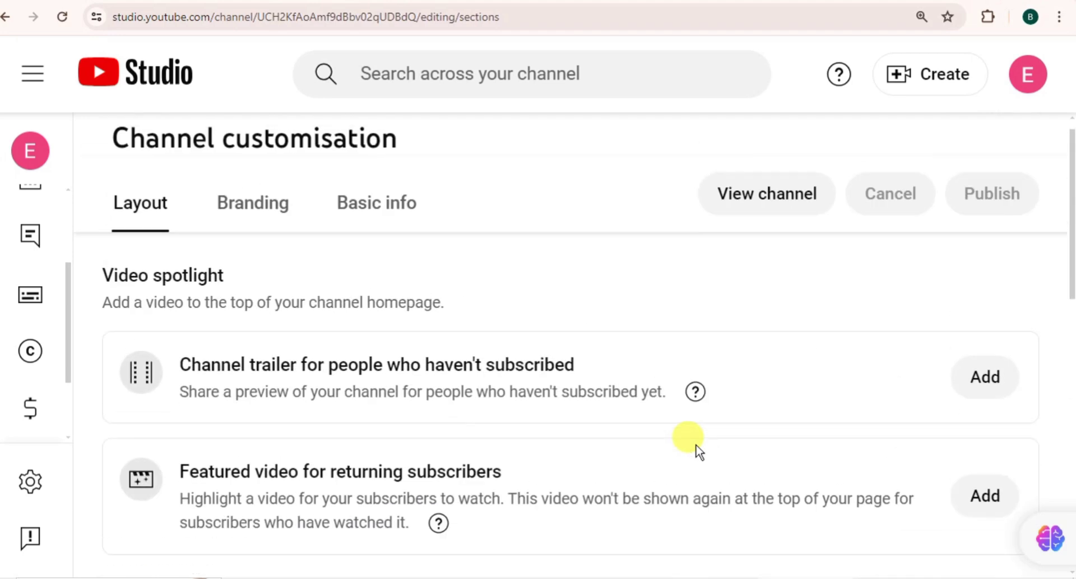
scroll(694, 449, down, 6)
scroll(692, 447, up, 1)
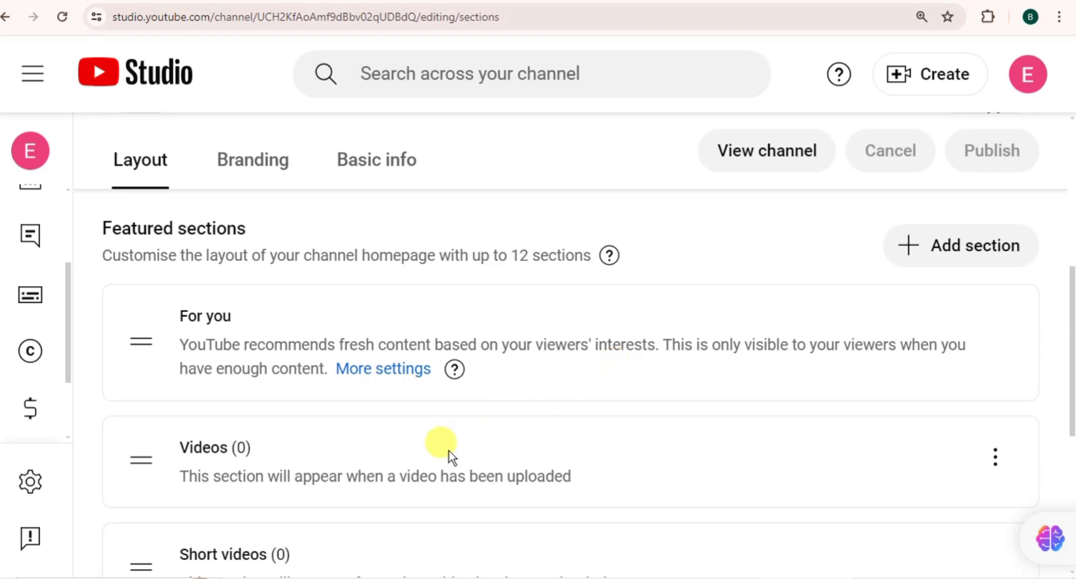
scroll(384, 451, down, 5)
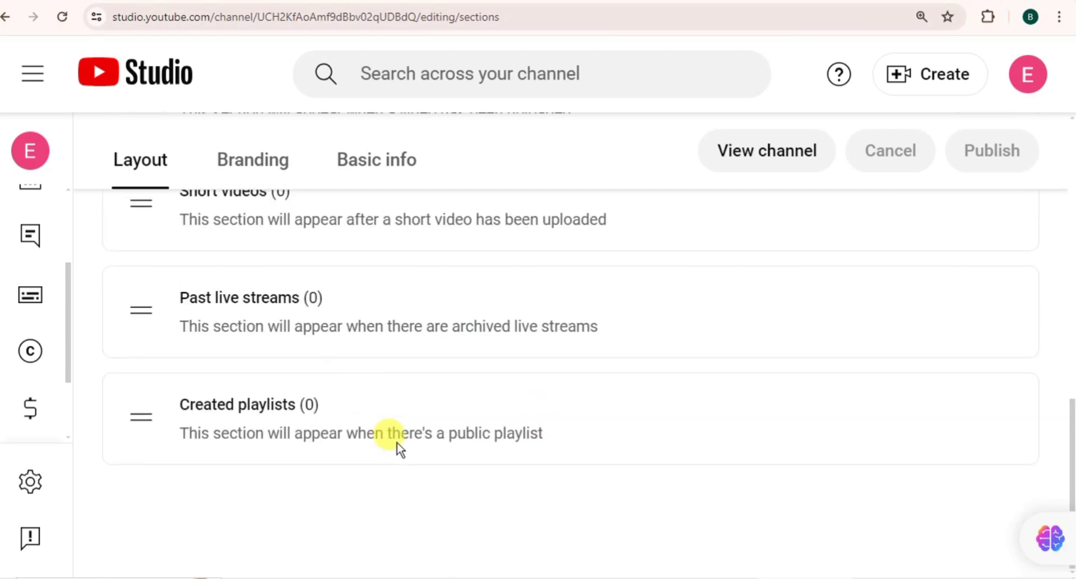
scroll(396, 448, up, 5)
scroll(400, 449, down, 3)
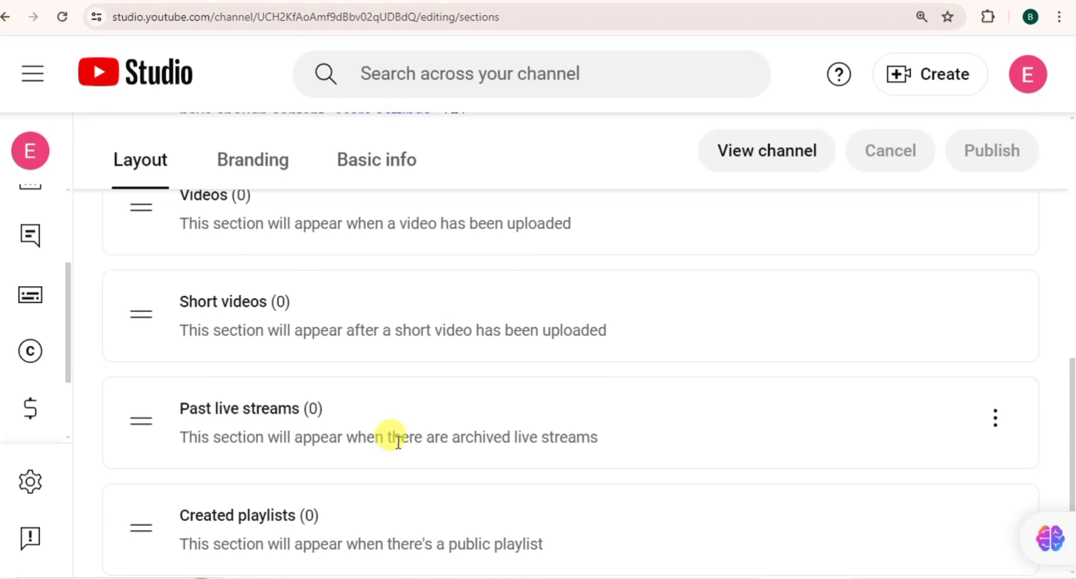
scroll(398, 442, down, 2)
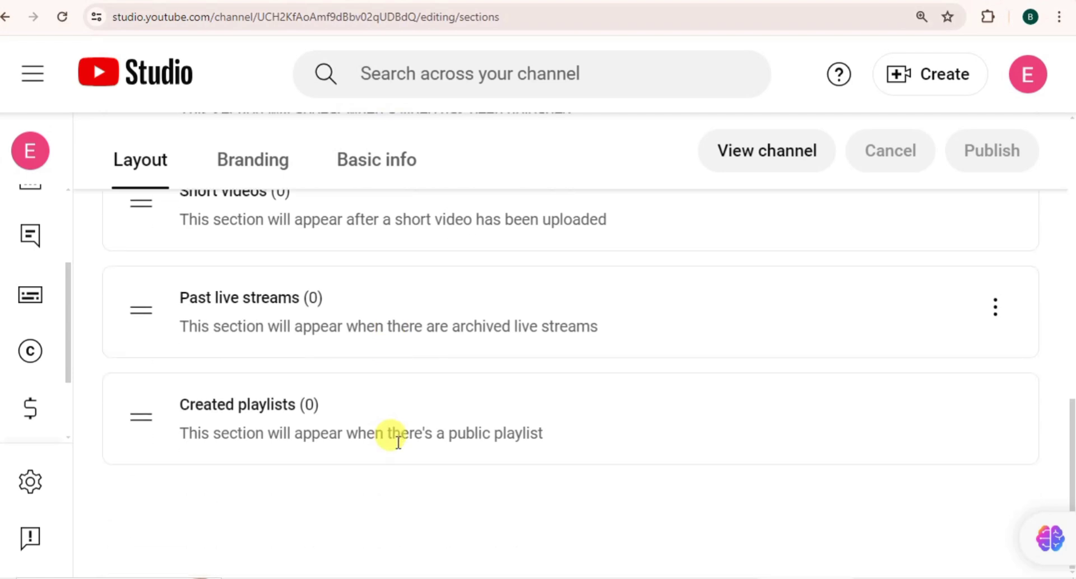
scroll(396, 442, up, 6)
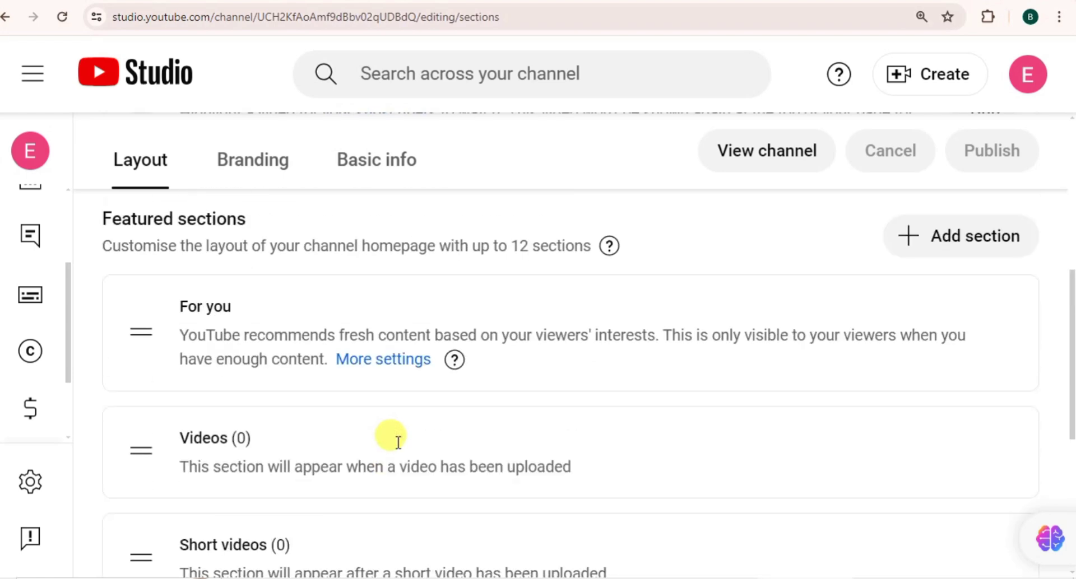
scroll(395, 437, down, 6)
scroll(398, 440, up, 10)
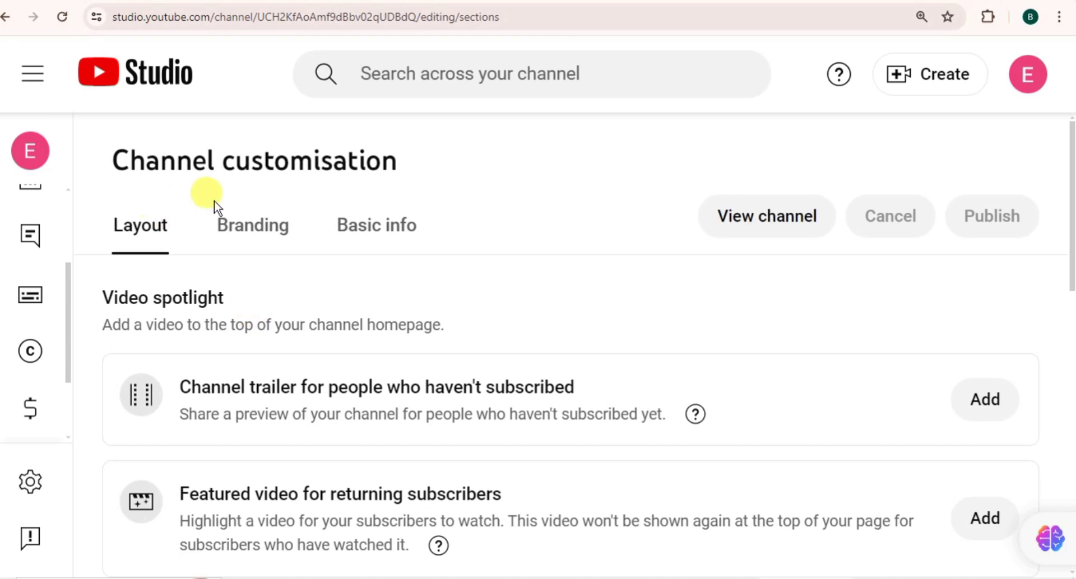
Step: Reset page zoom to 100% and open Settings on General, with USD – US Dollar currency
key(ctrl+0)
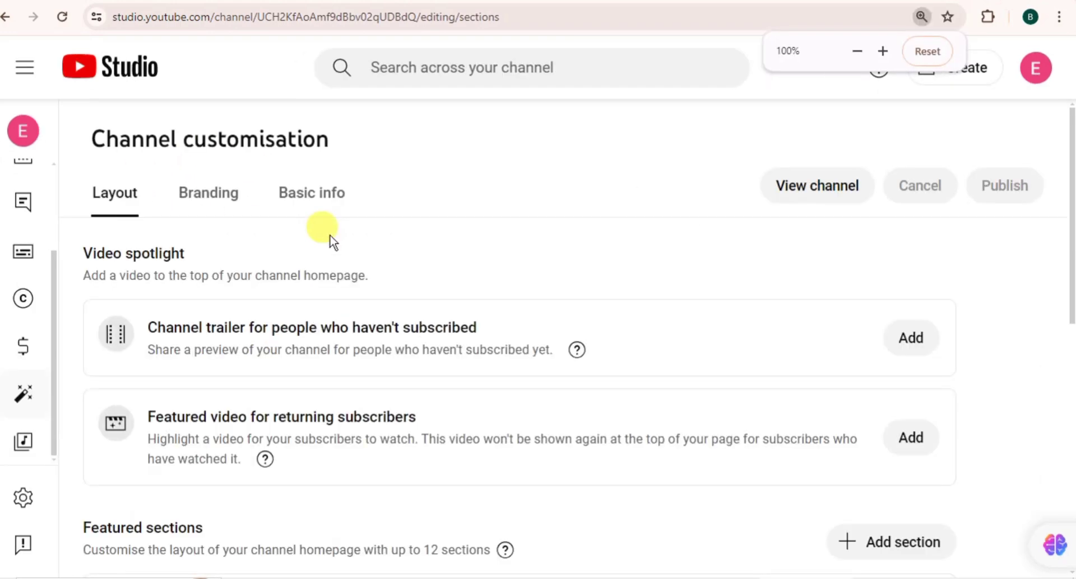
scroll(331, 241, down, 5)
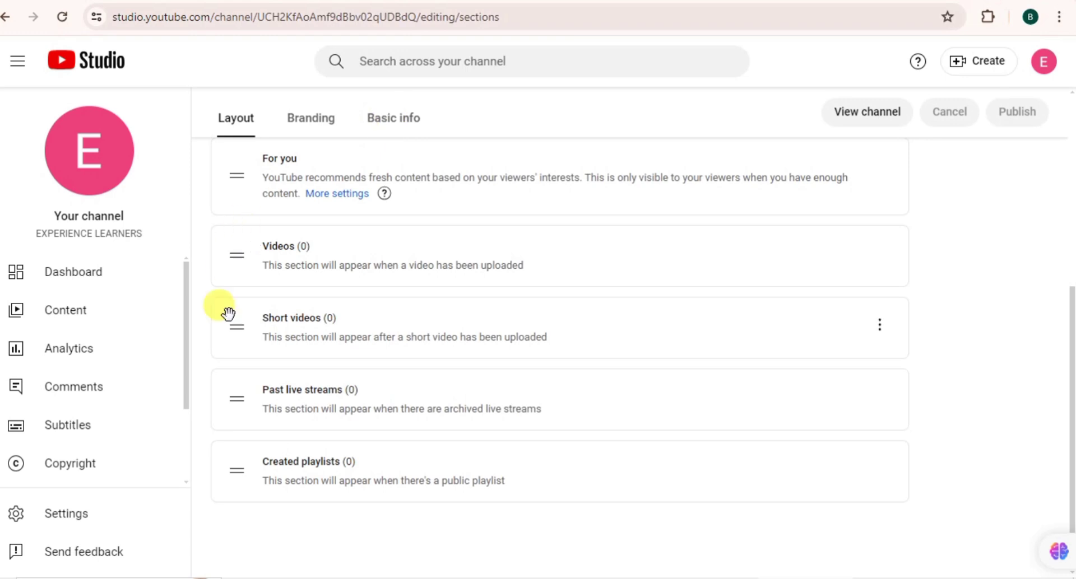
click(395, 116)
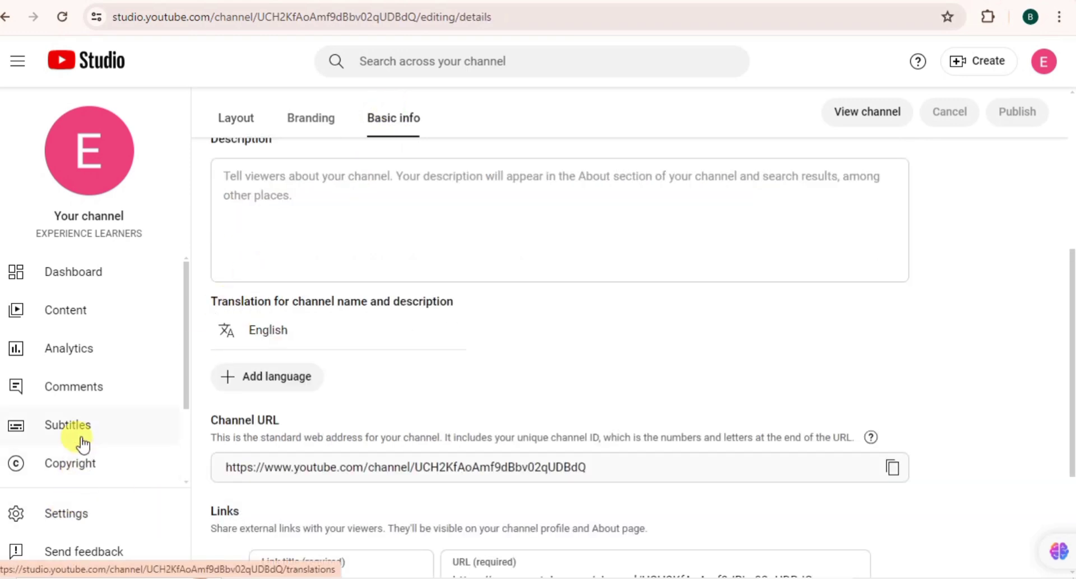
click(93, 514)
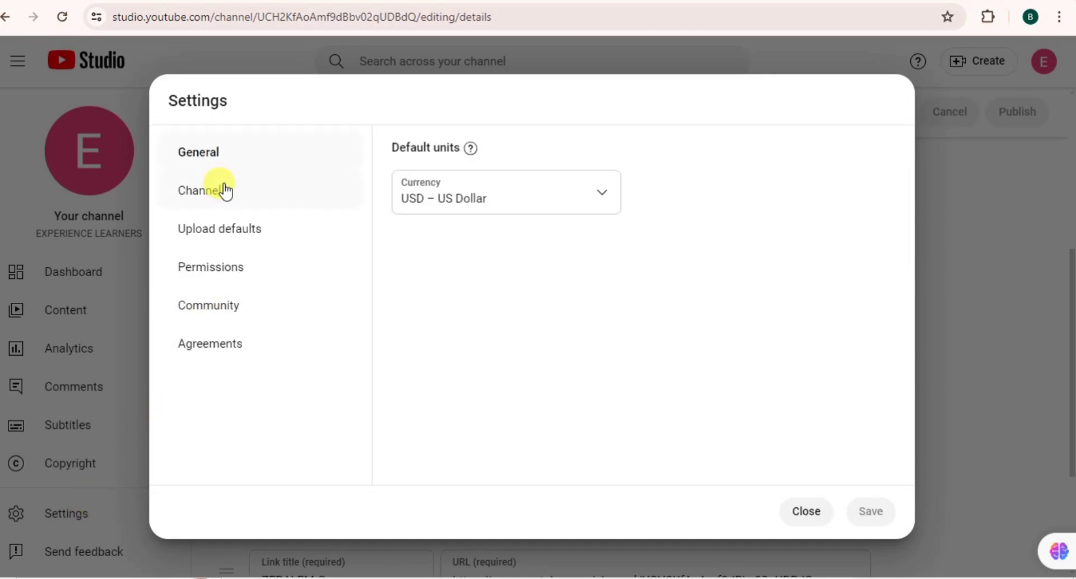
Step: Open Channel settings' Feature eligibility, expand Intermediate features, and read its phone-verification requirement
click(222, 191)
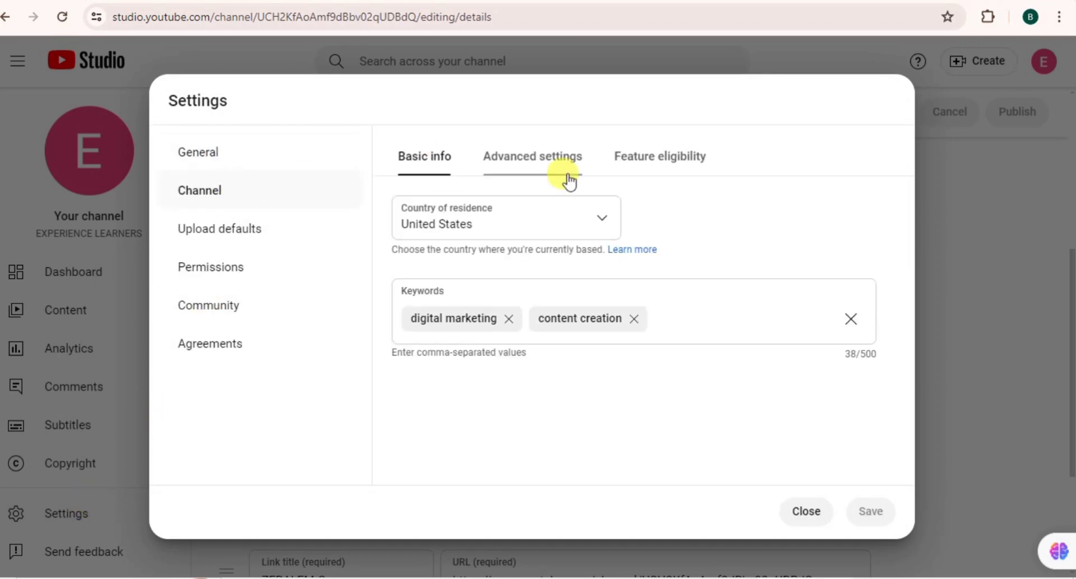
click(656, 162)
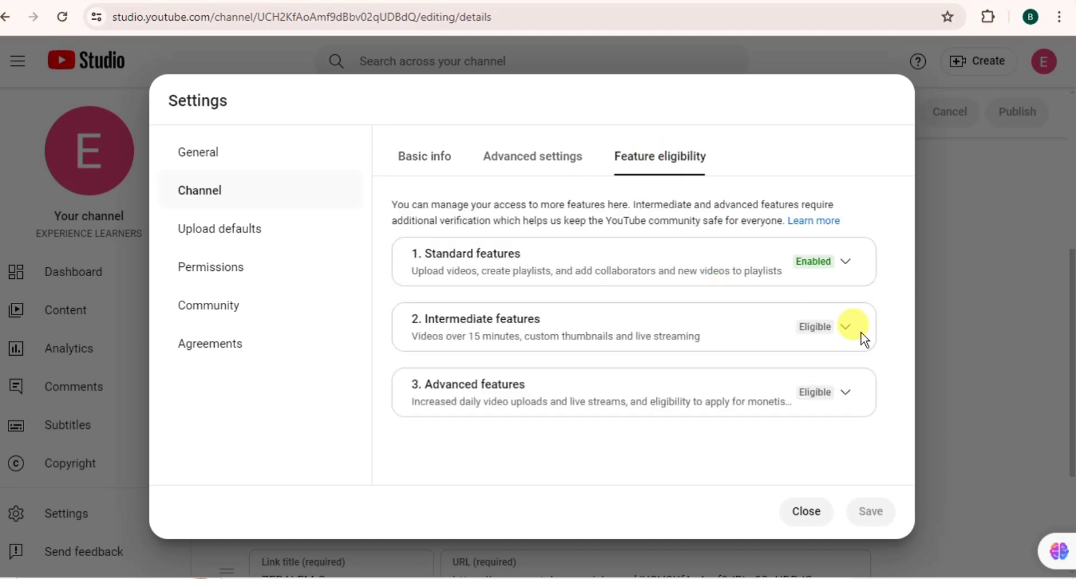
click(846, 328)
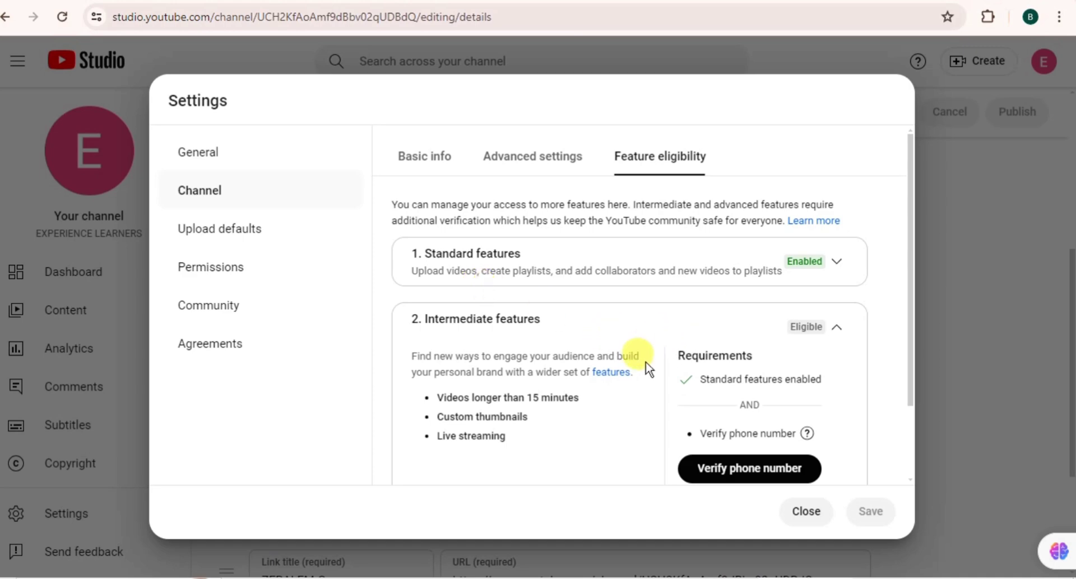
key(ctrl+plus)
key(ctrl+plus)
key(ctrl+plus)
key(ctrl+plus)
key(ctrl+plus)
scroll(655, 362, down, 3)
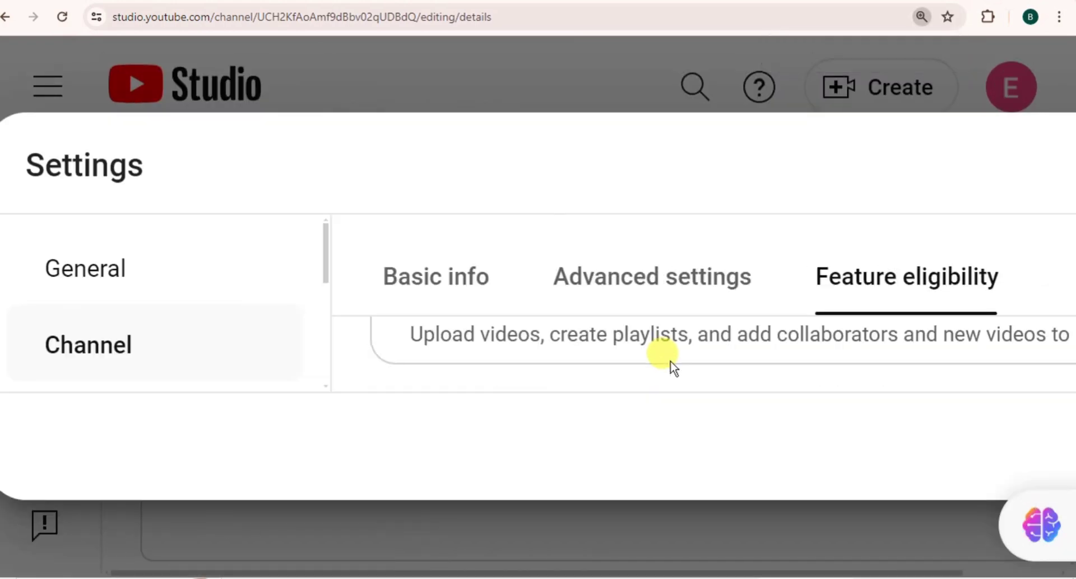
scroll(653, 363, up, 3)
key(ctrl+minus)
key(ctrl+minus)
scroll(644, 365, down, 5)
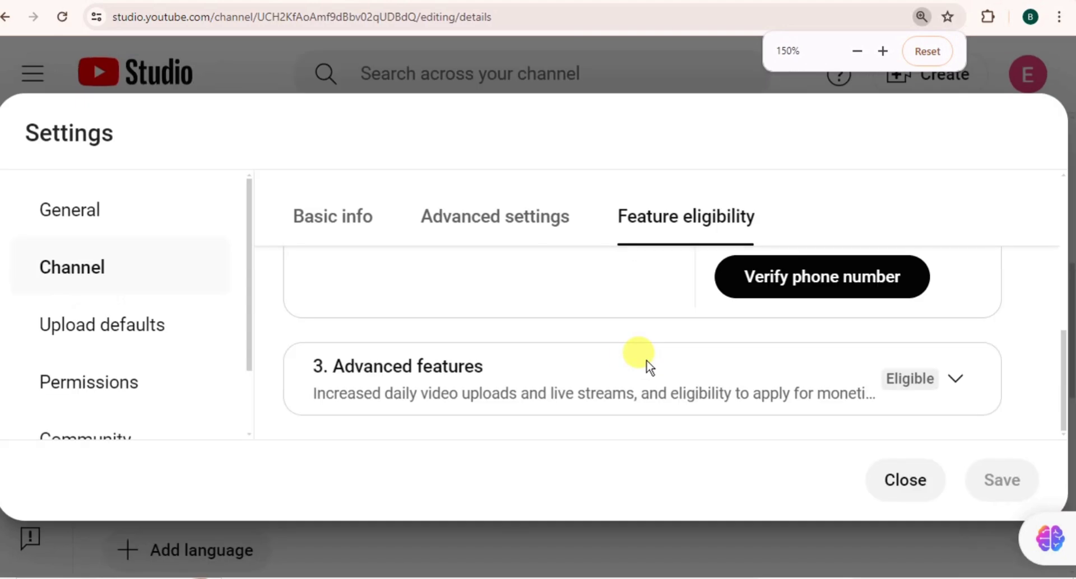
key(ctrl+minus)
scroll(619, 345, up, 5)
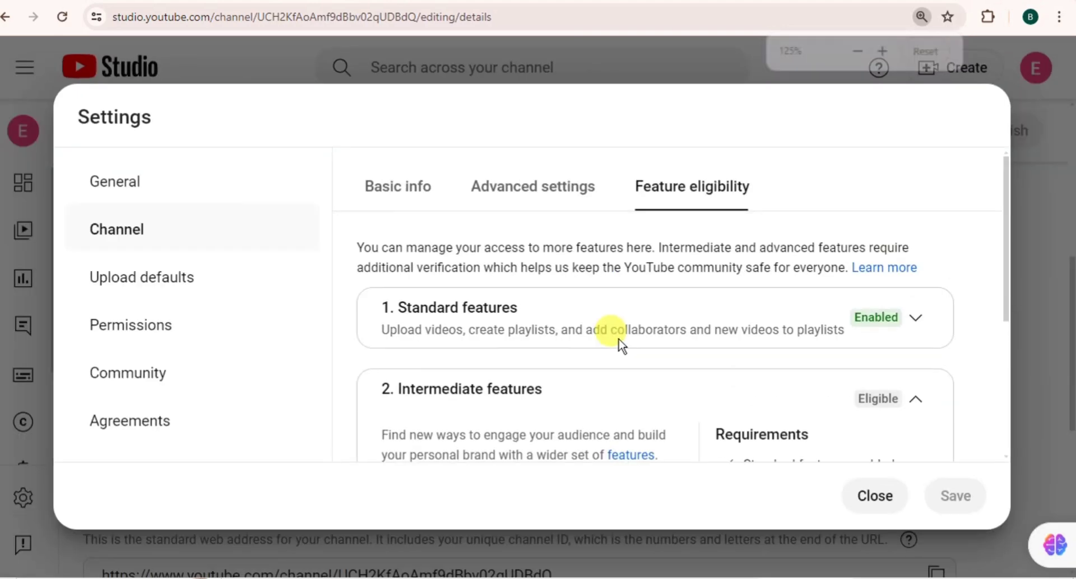
scroll(619, 345, down, 5)
scroll(621, 346, up, 2)
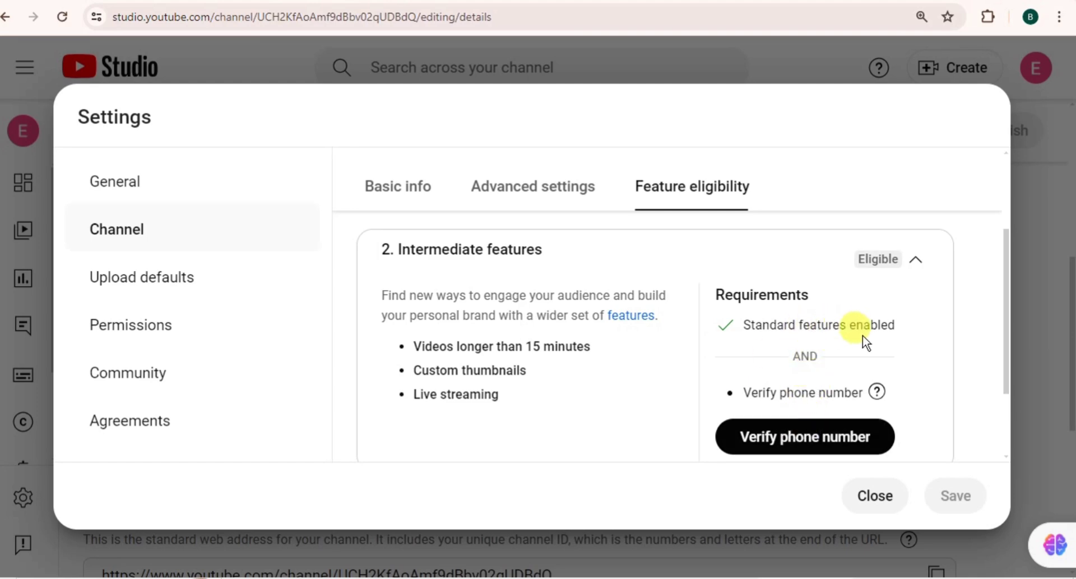
Step: Start phone verification and submit the phone number under United States, then retry with the 251 prefix
click(822, 446)
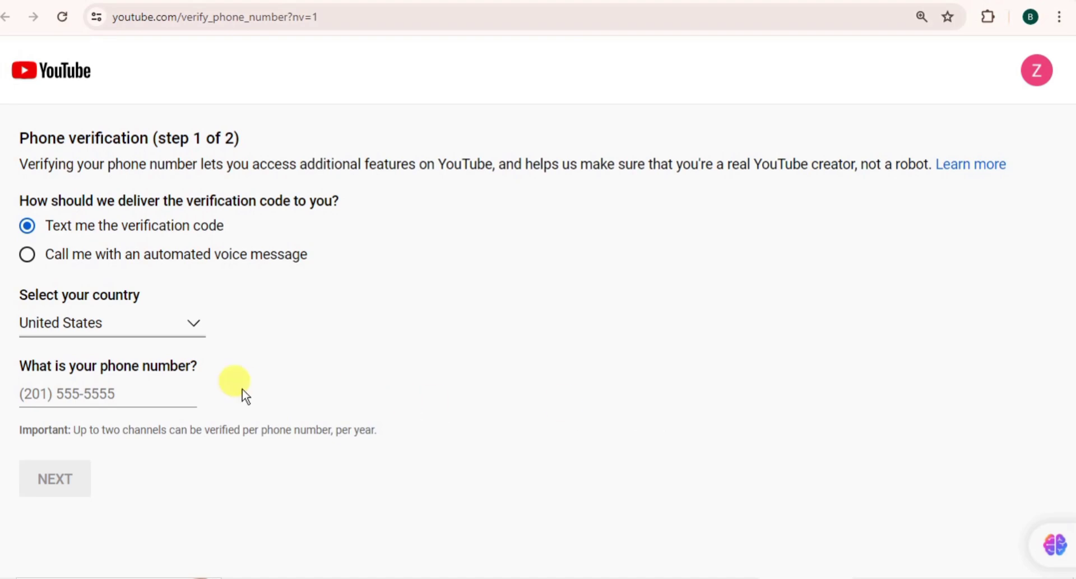
click(127, 383)
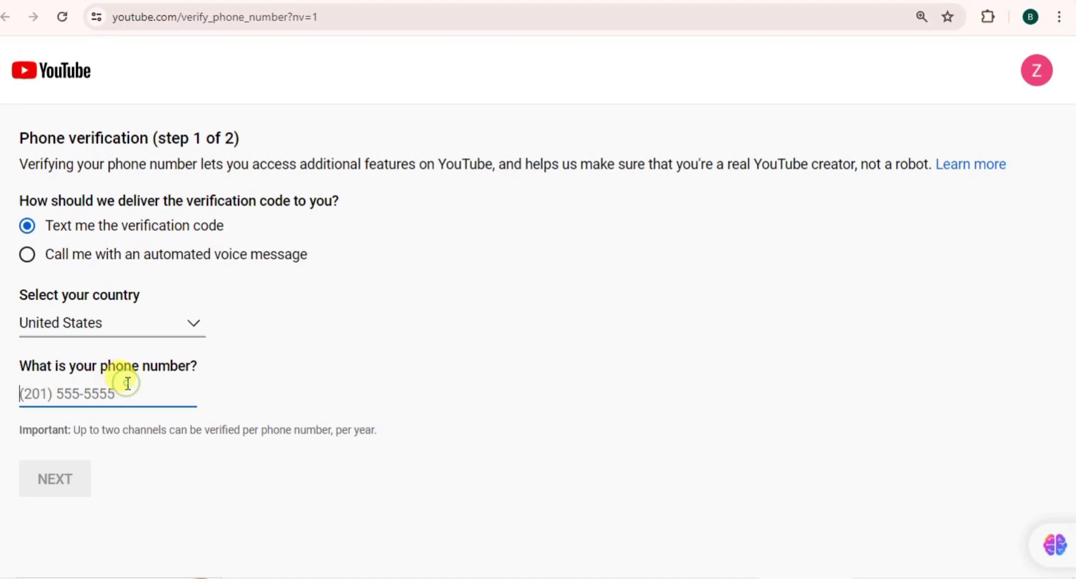
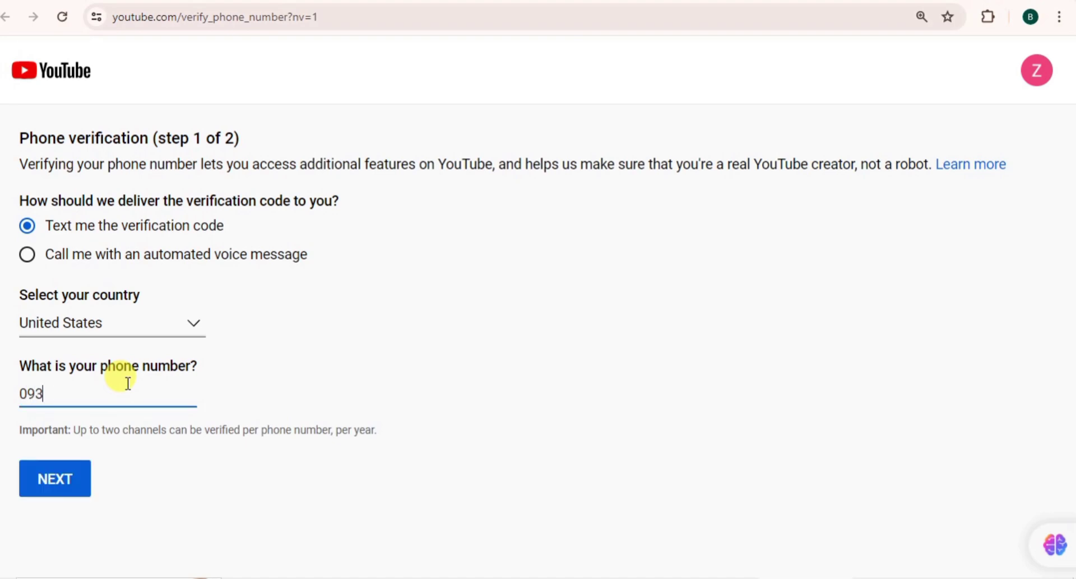
click(51, 481)
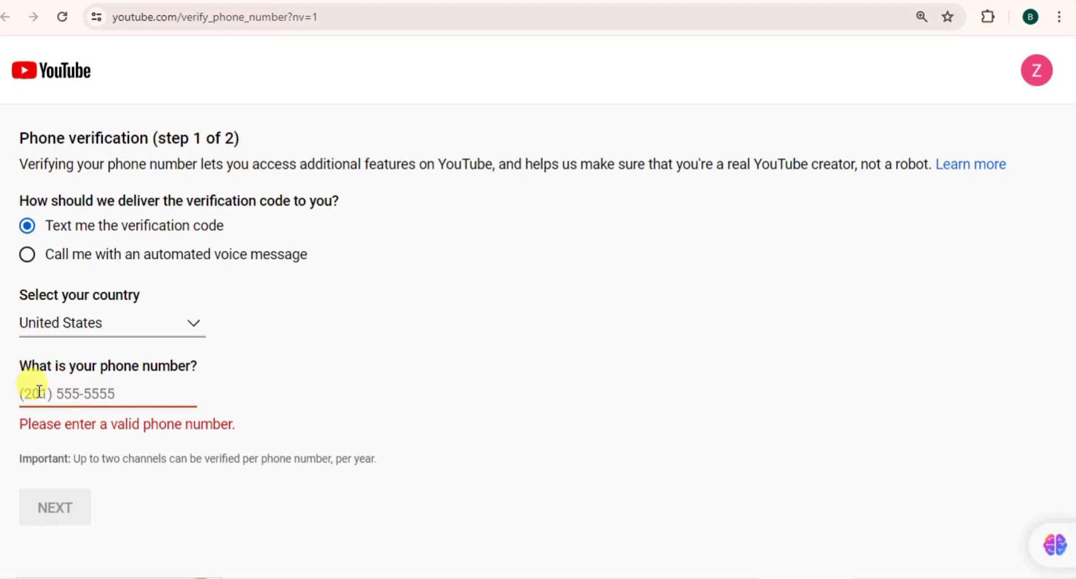
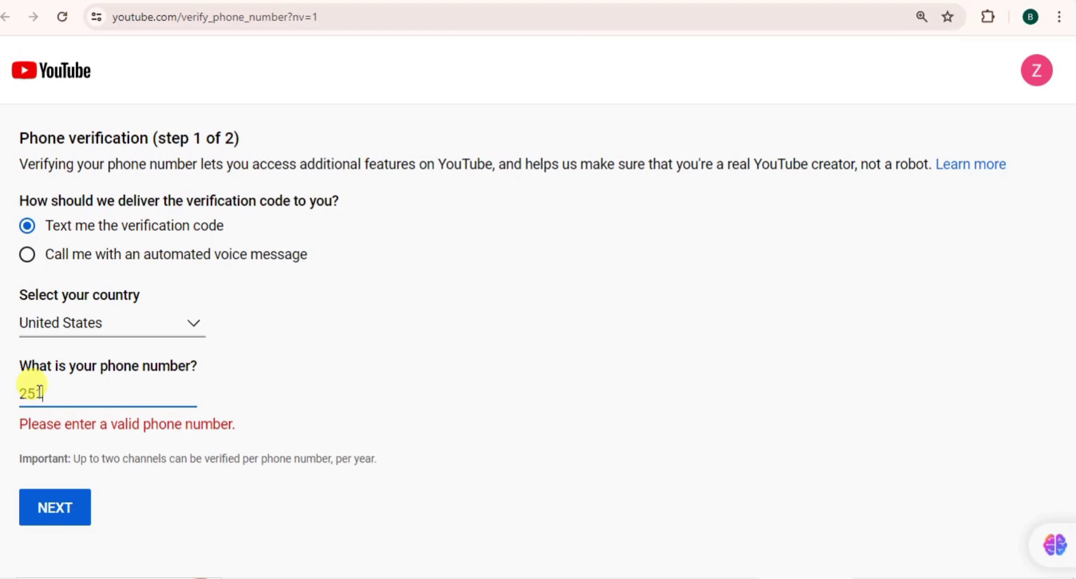
click(65, 509)
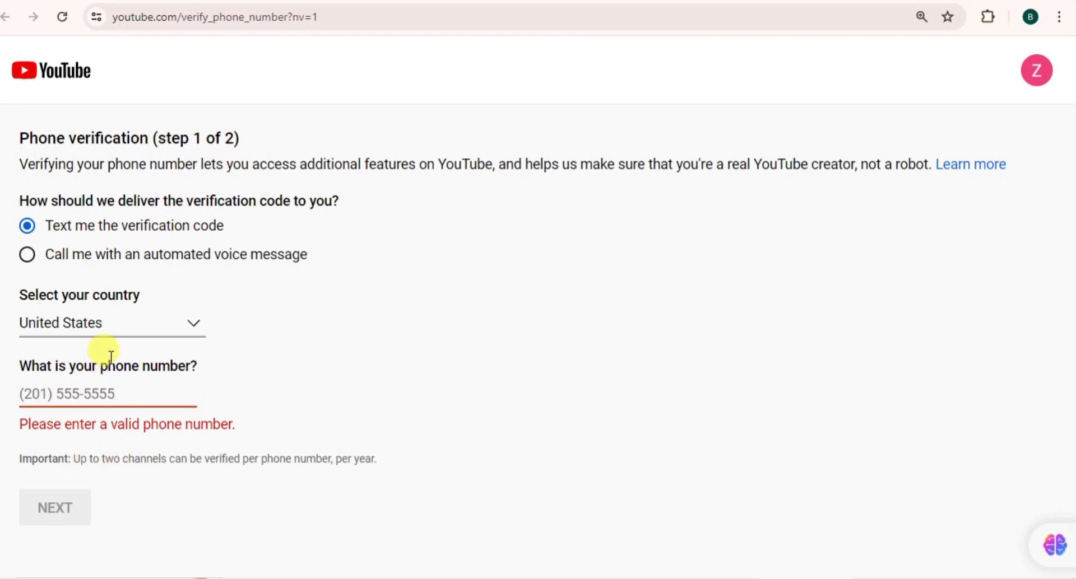
Step: Change the verification country to Ethiopia
click(195, 323)
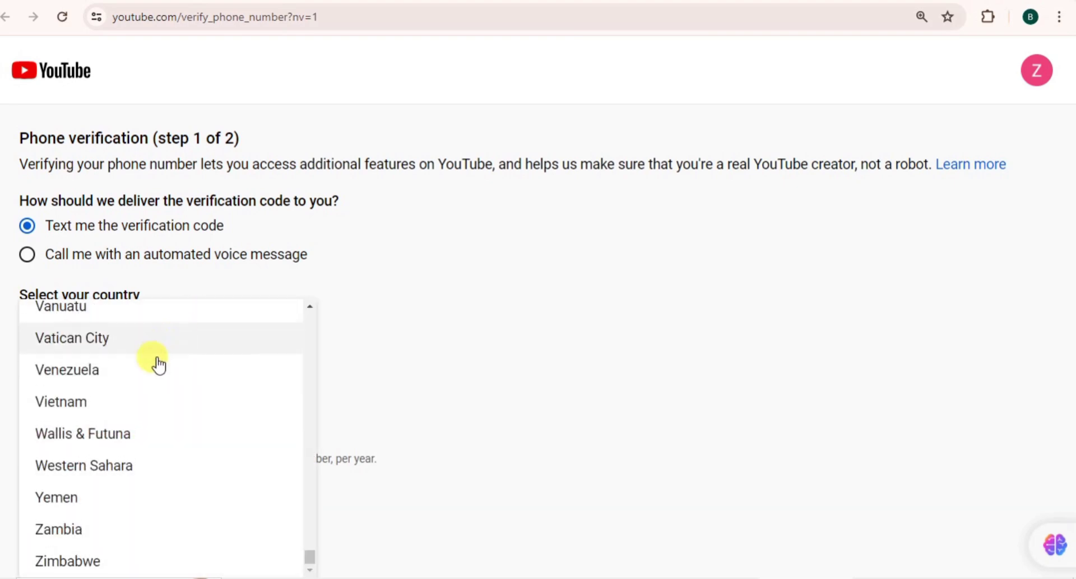
scroll(177, 404, up, 20)
scroll(178, 403, down, 1)
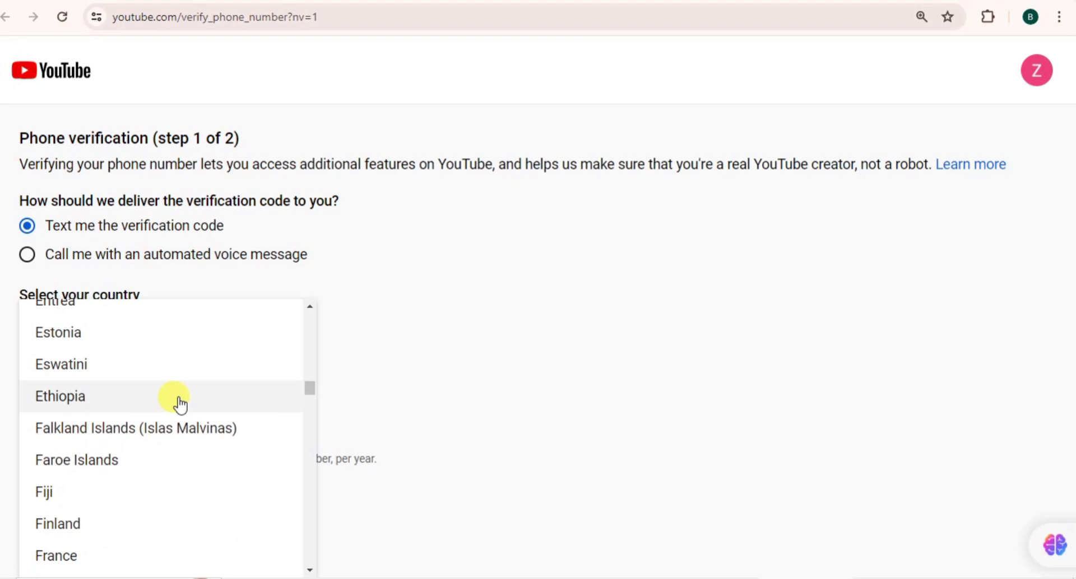
click(179, 403)
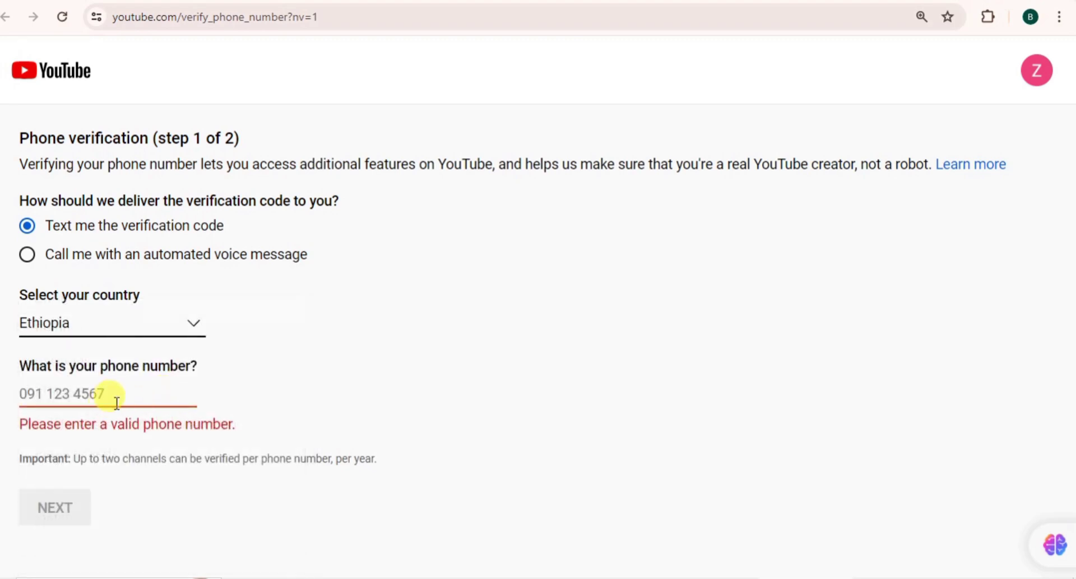
Step: Submit the local phone number, then retype it with the 251 country code
click(117, 401)
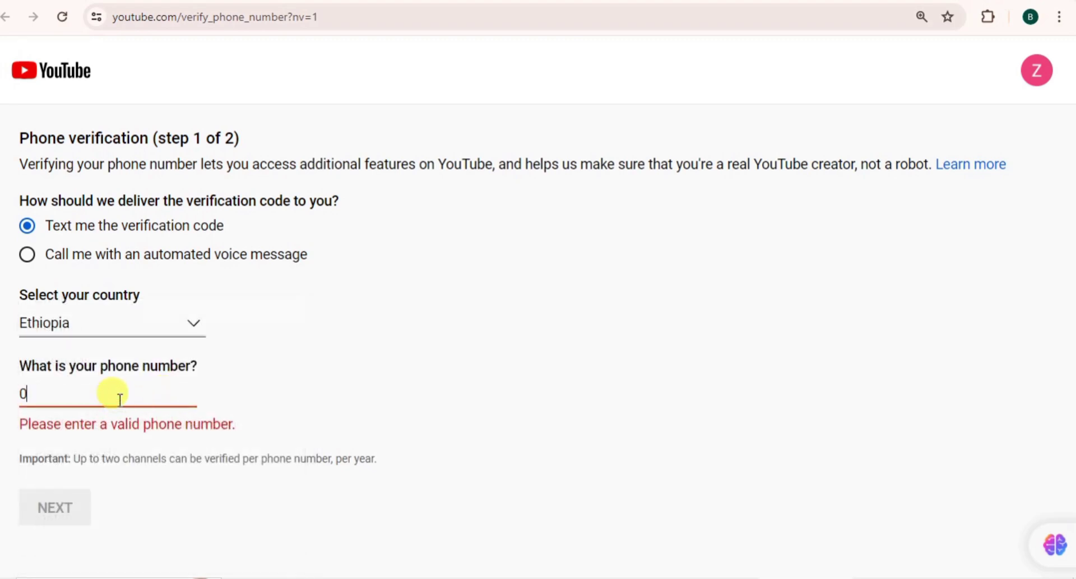
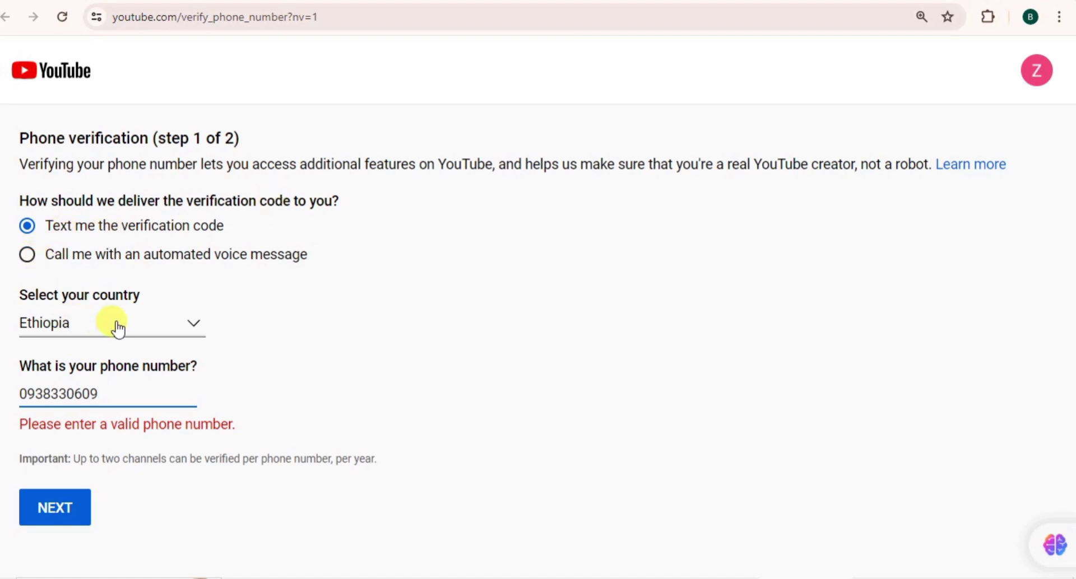
click(67, 510)
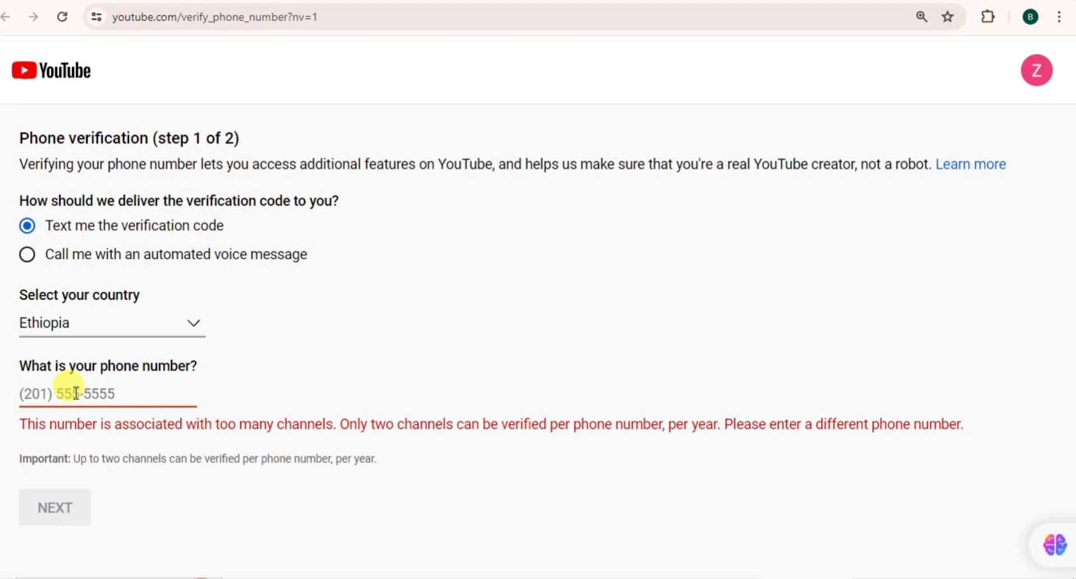
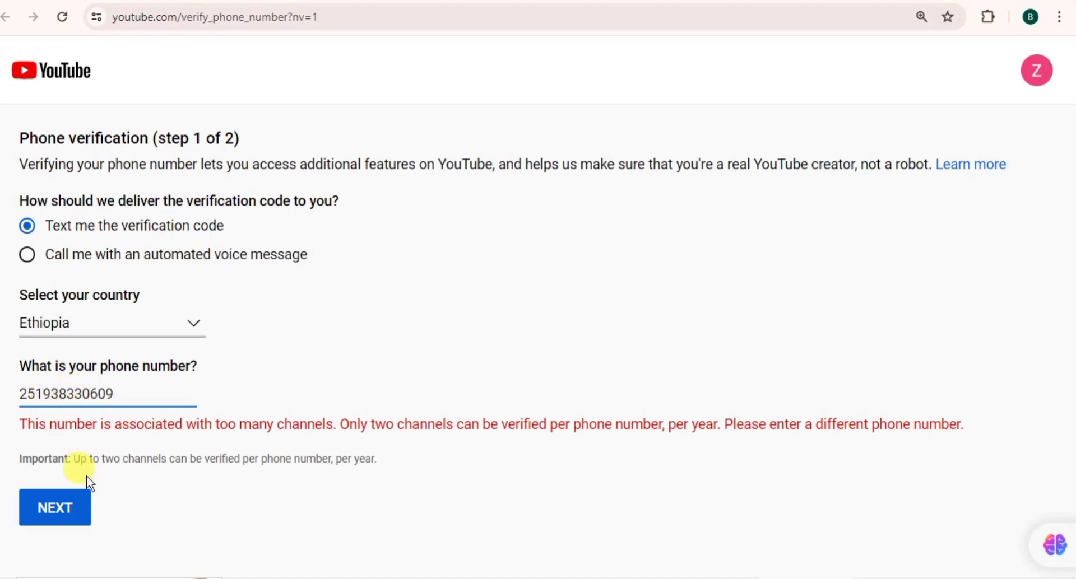
Step: Resubmit the 251-prefixed phone number; it is refused again for too many channels
click(70, 509)
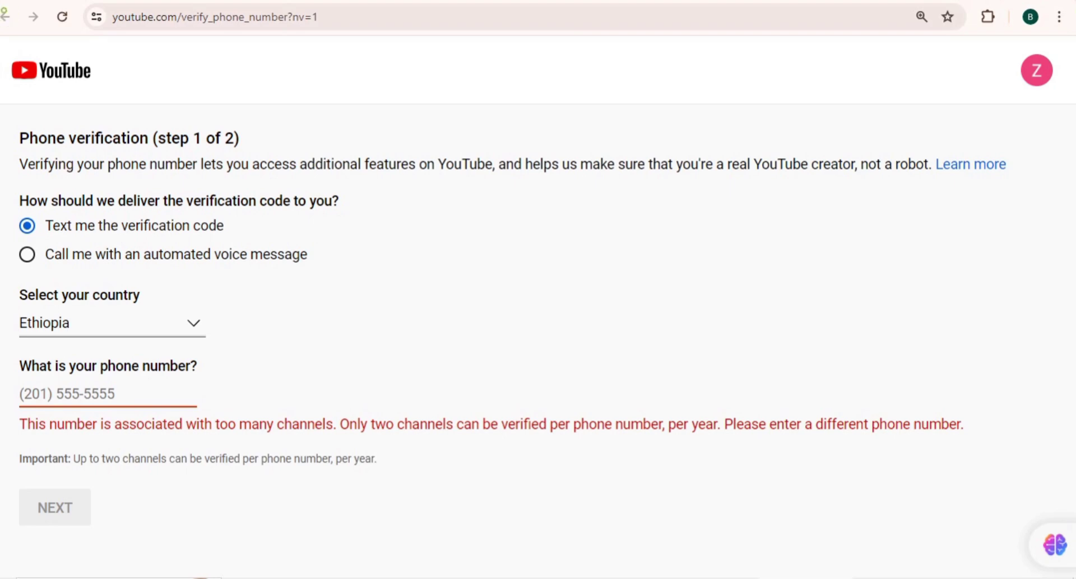
mouse_move(156, 569)
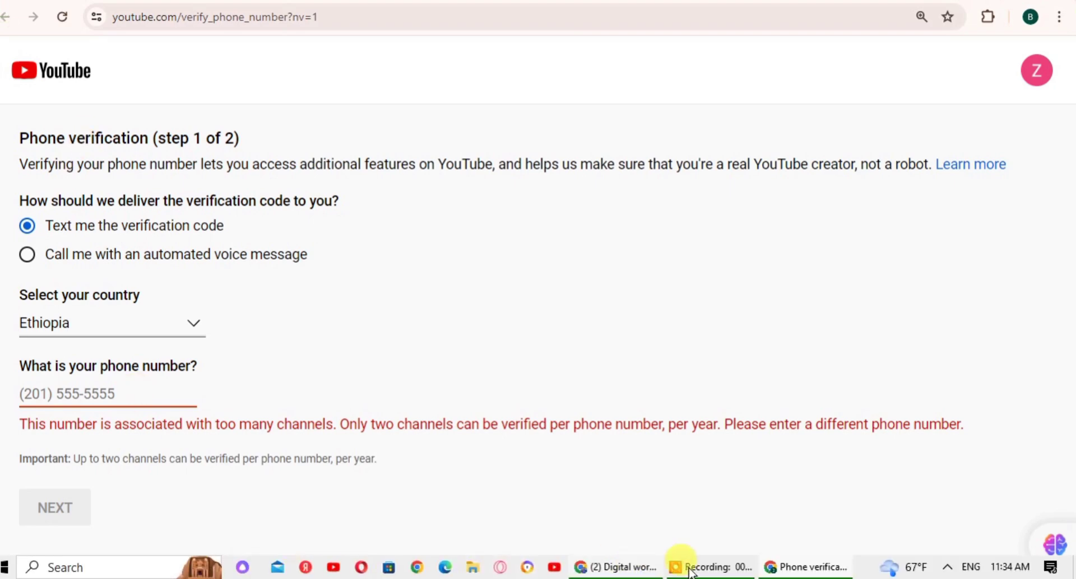
mouse_move(812, 571)
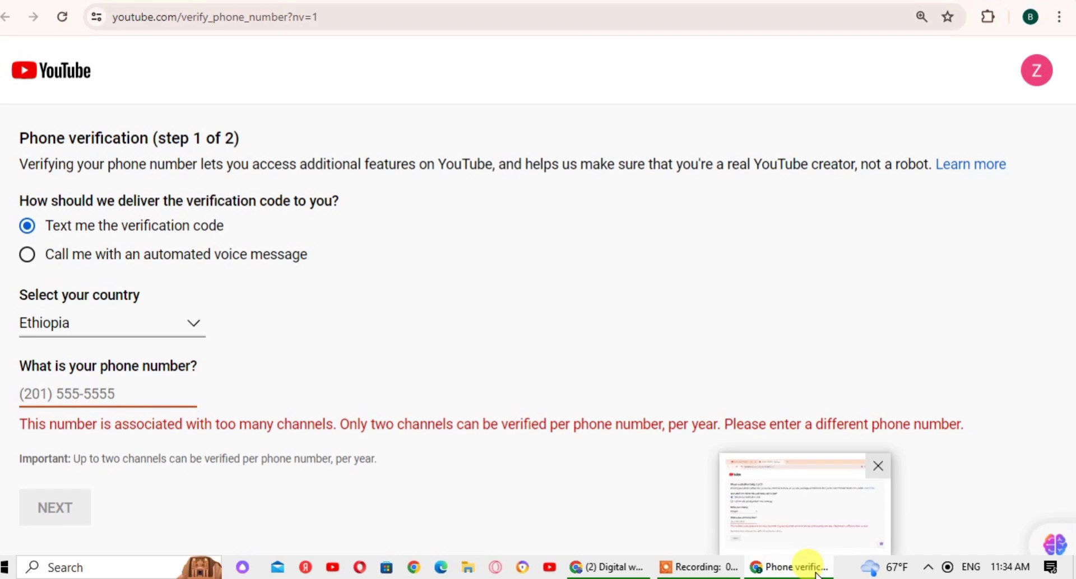